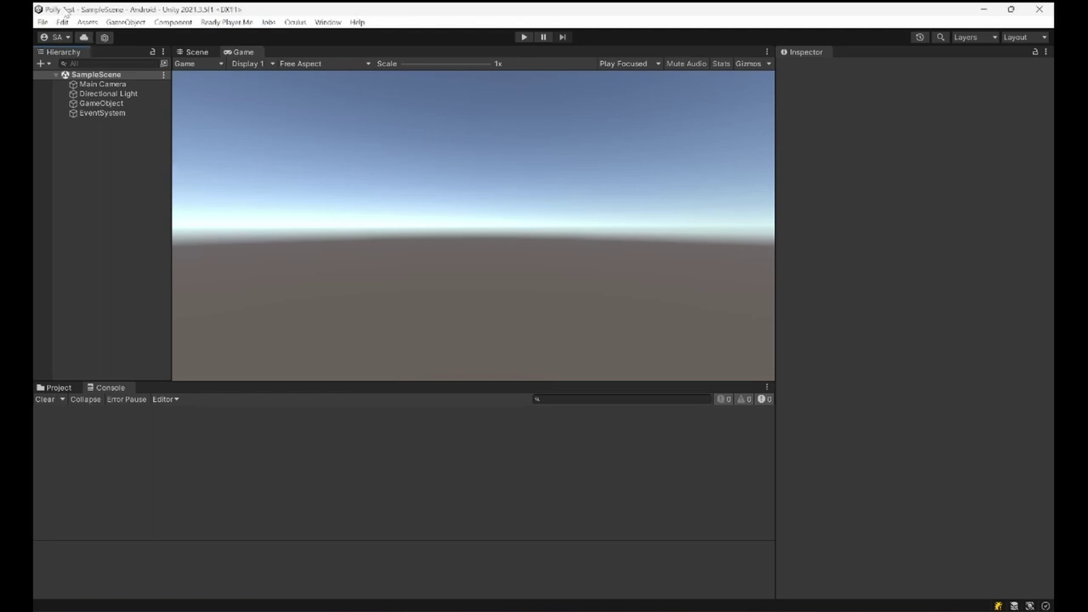
Step: Open the Package Manager, review the Ready Player Me Avatar Loader and Core 1.2.0 packages, then close it
click(296, 22)
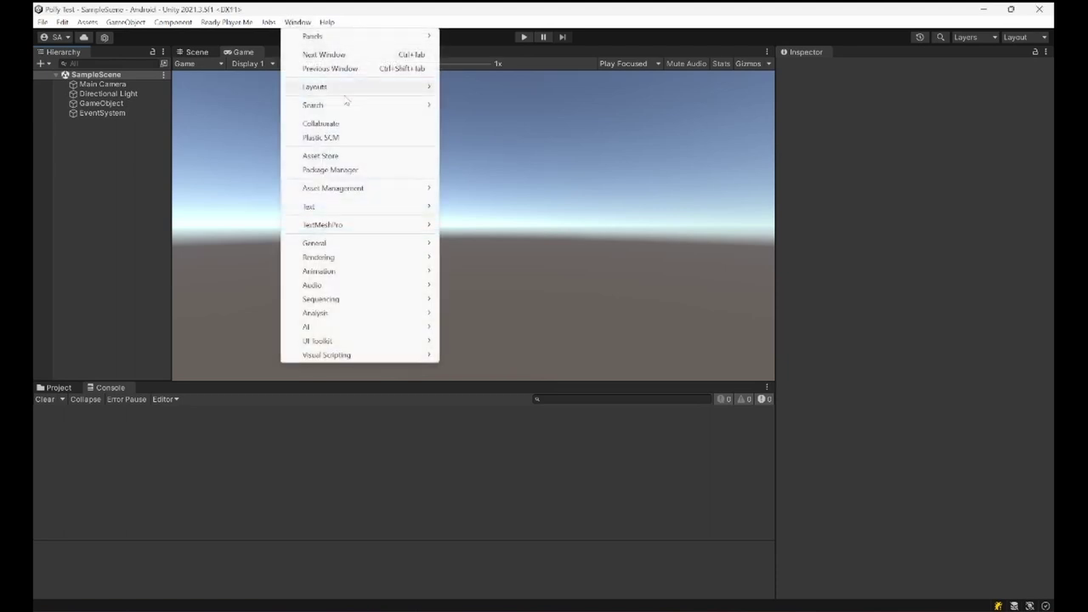
click(350, 170)
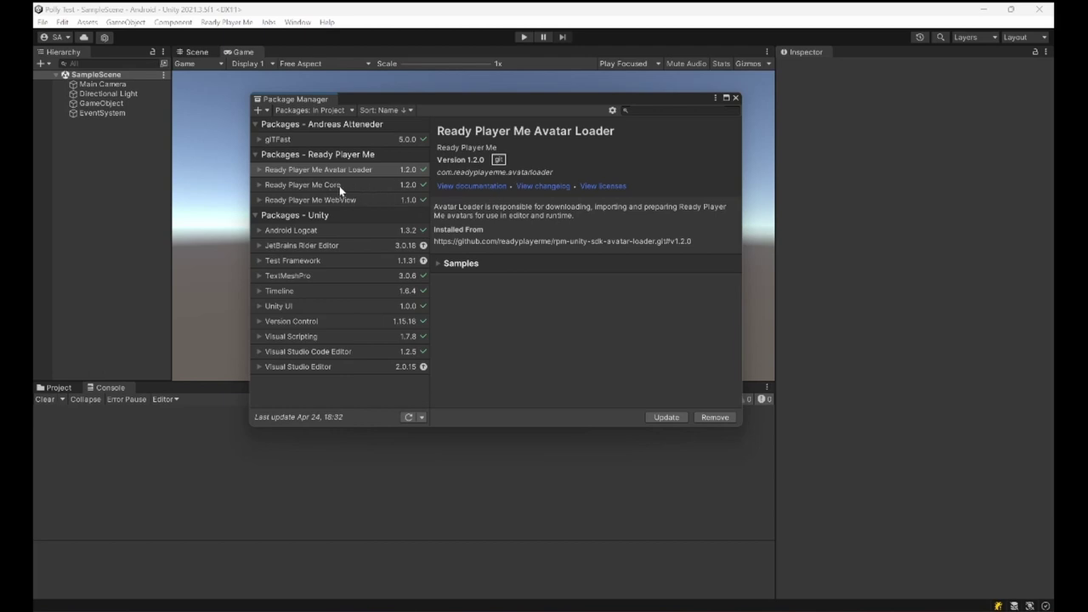
click(356, 185)
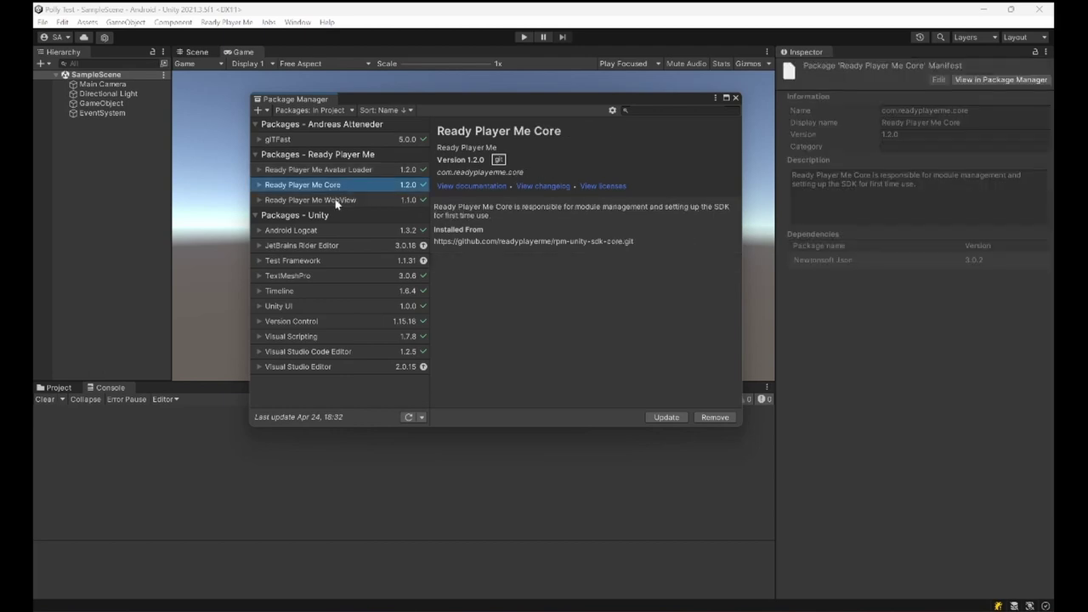
click(340, 172)
click(300, 181)
click(735, 98)
Step: Open the Ready Player Me Avatar Loader, place it upper-left over the Game view, and show Assets
click(226, 23)
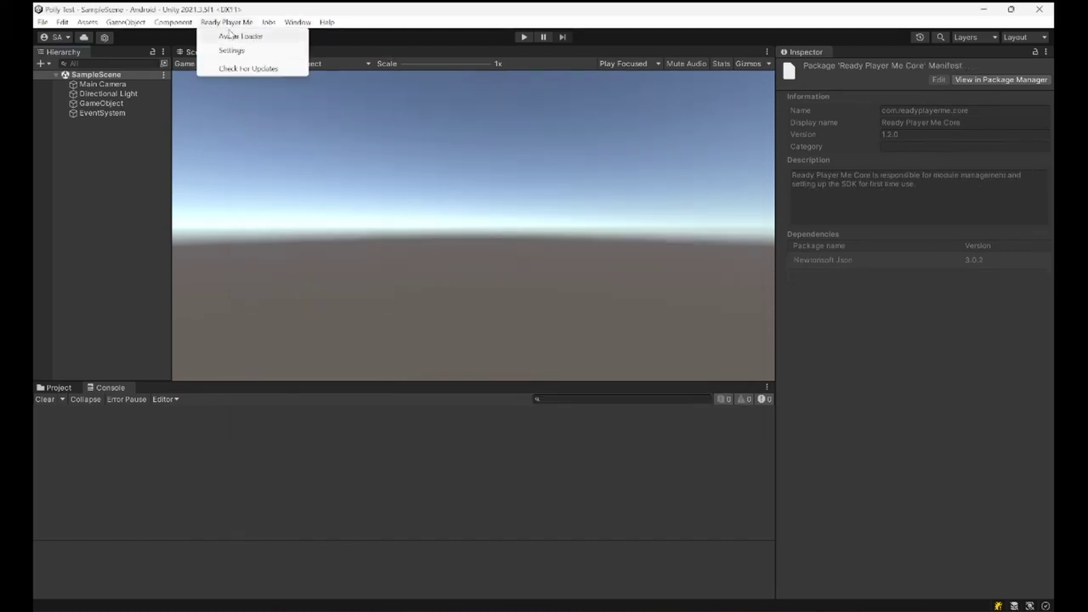
click(242, 37)
drag(779, 214, 450, 129)
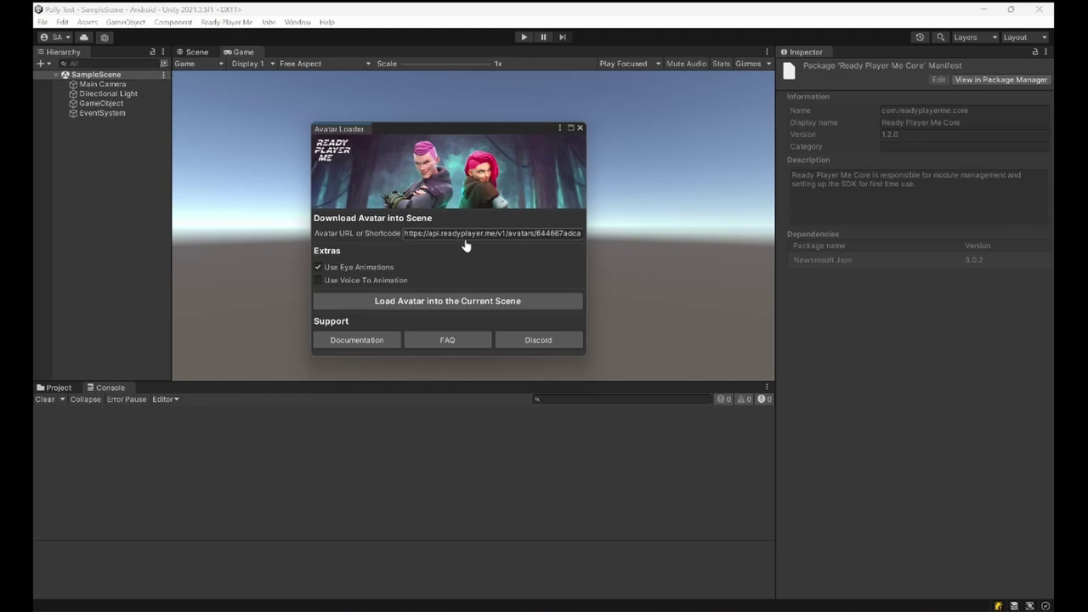
drag(438, 126, 309, 100)
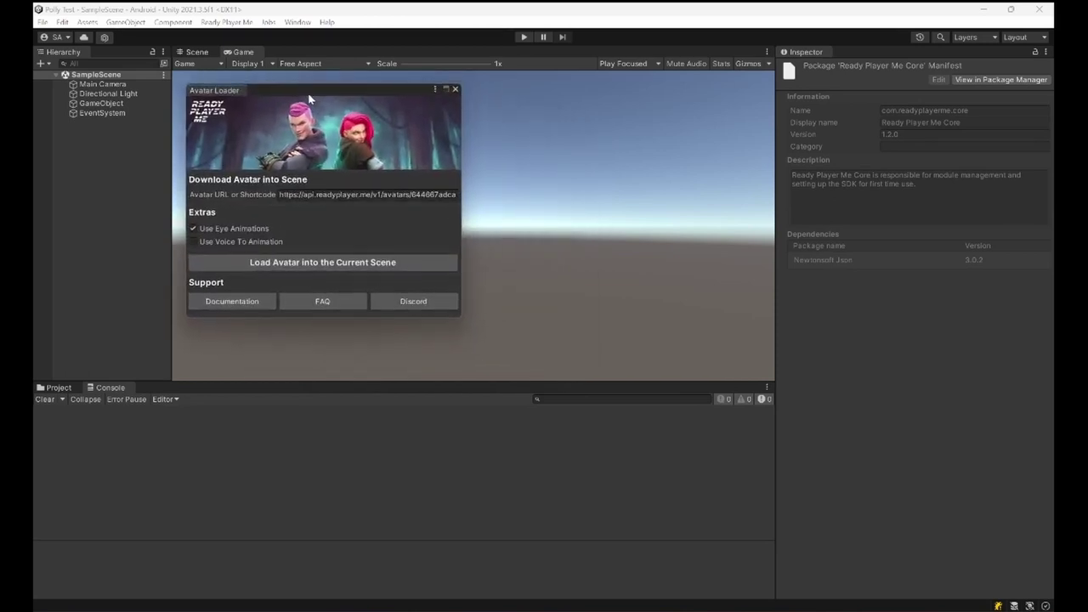
click(59, 387)
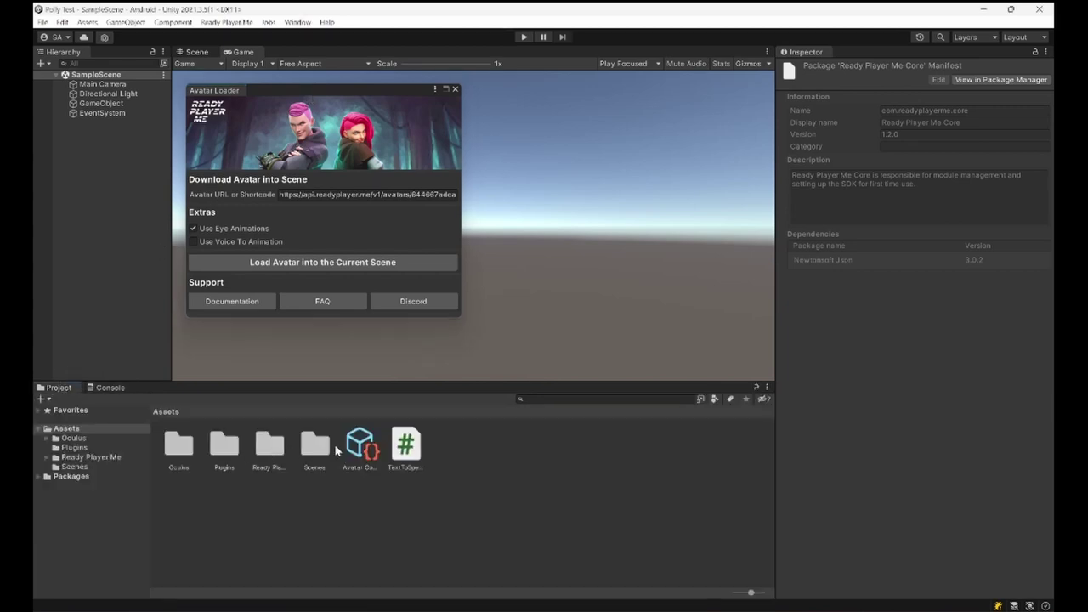
Step: Create a Ready Player Me Avatar Configuration asset named Avatar Config 1 in Assets
right_click(486, 447)
mouse_move(648, 76)
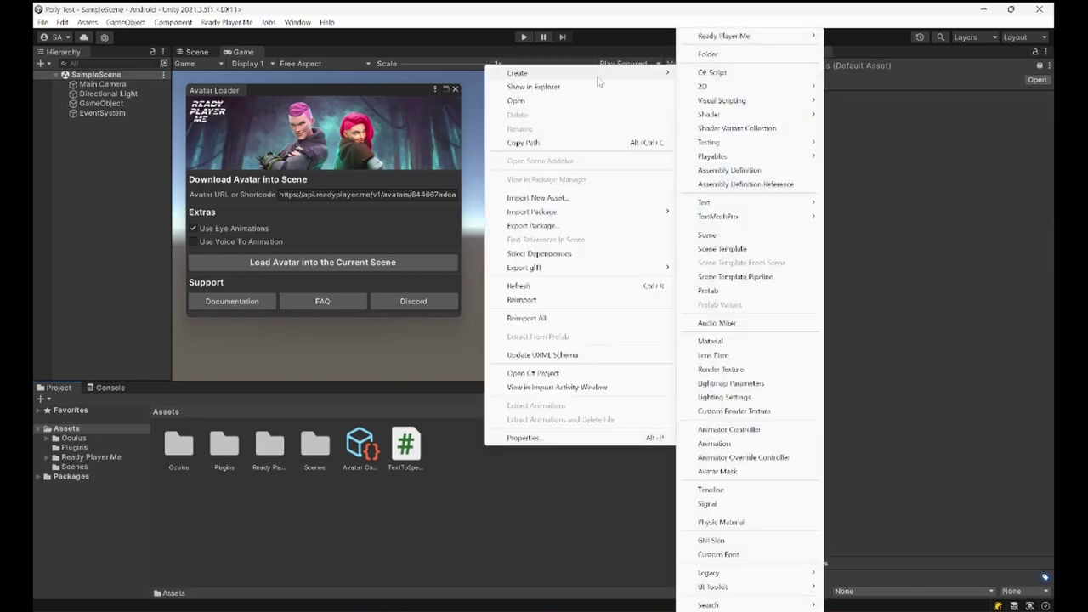
mouse_move(731, 38)
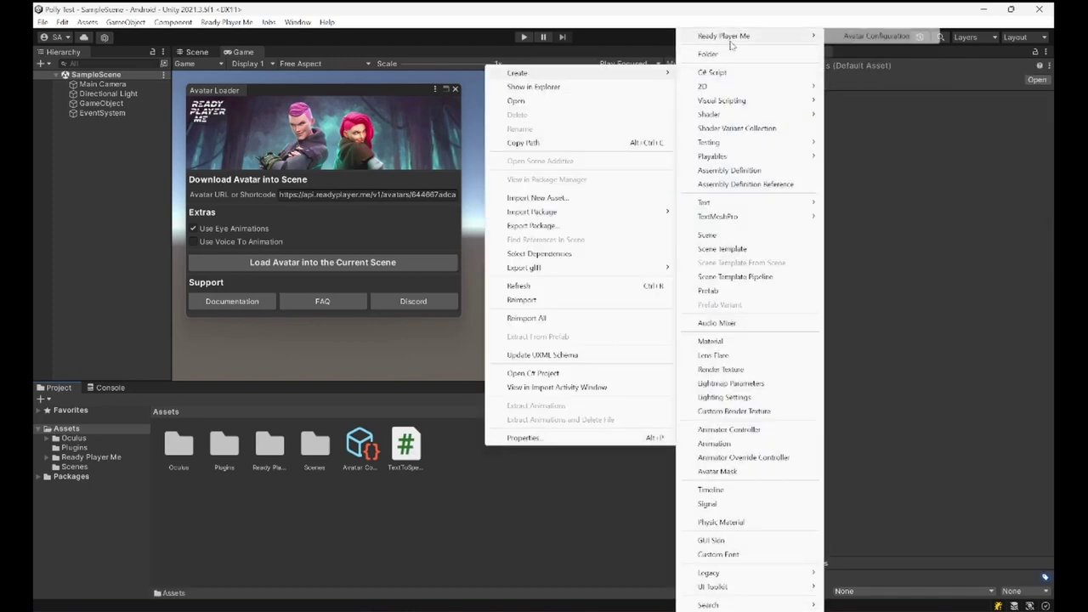
click(878, 38)
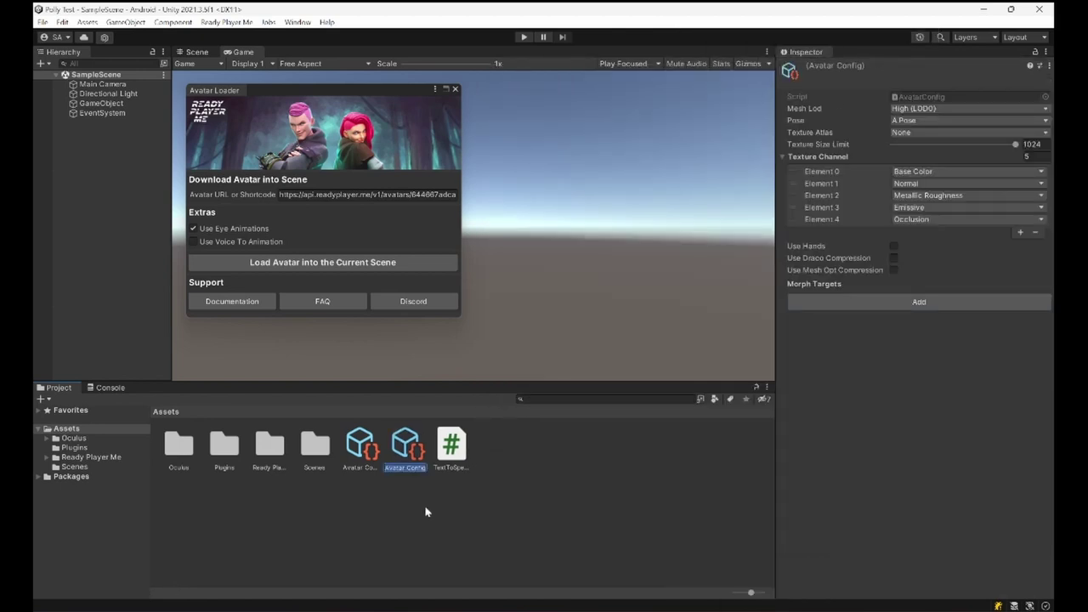
key(Return)
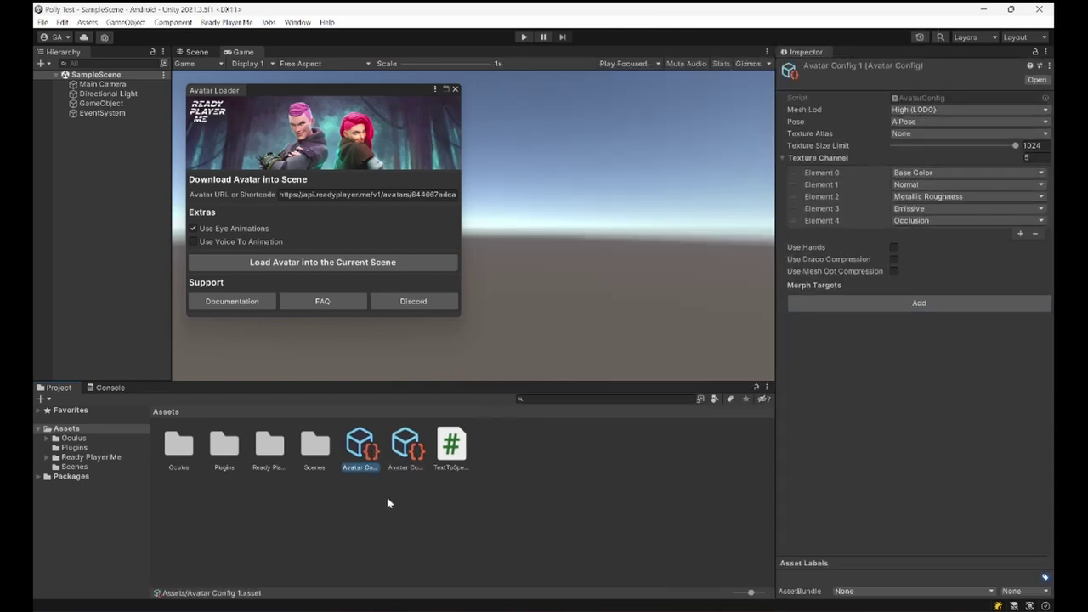
Step: Delete the old Avatar Config asset and widen the Inspector showing Avatar Config 1
click(406, 444)
key(Delete)
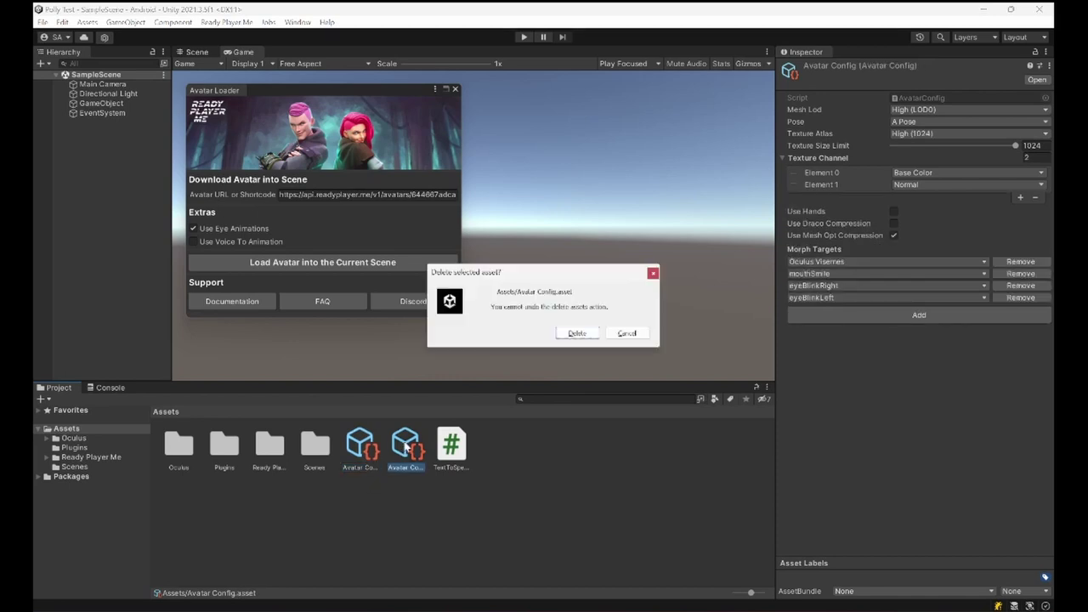
key(Return)
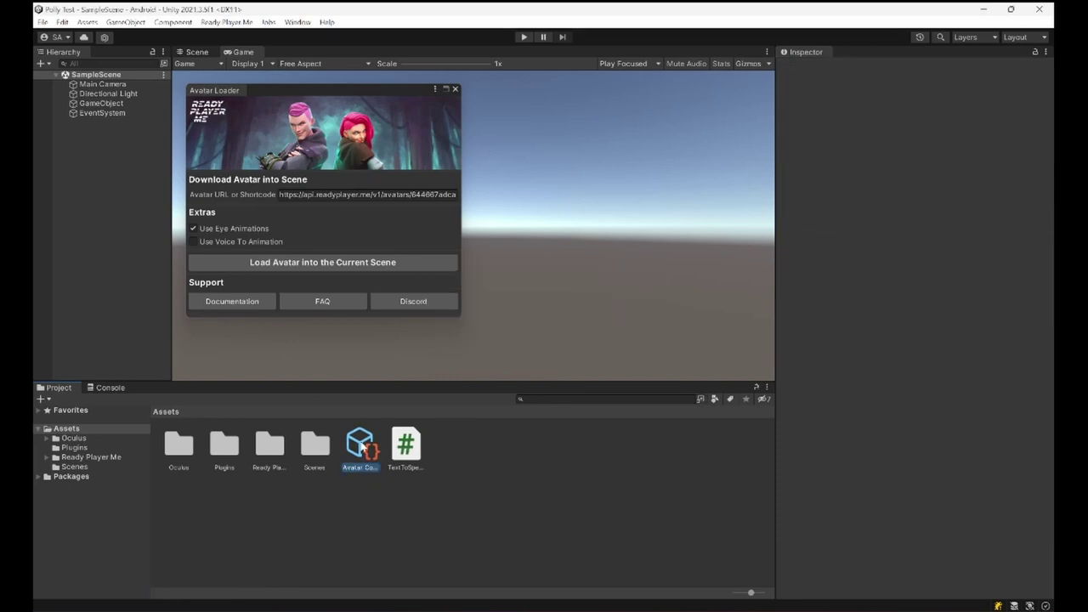
click(363, 444)
right_click(454, 467)
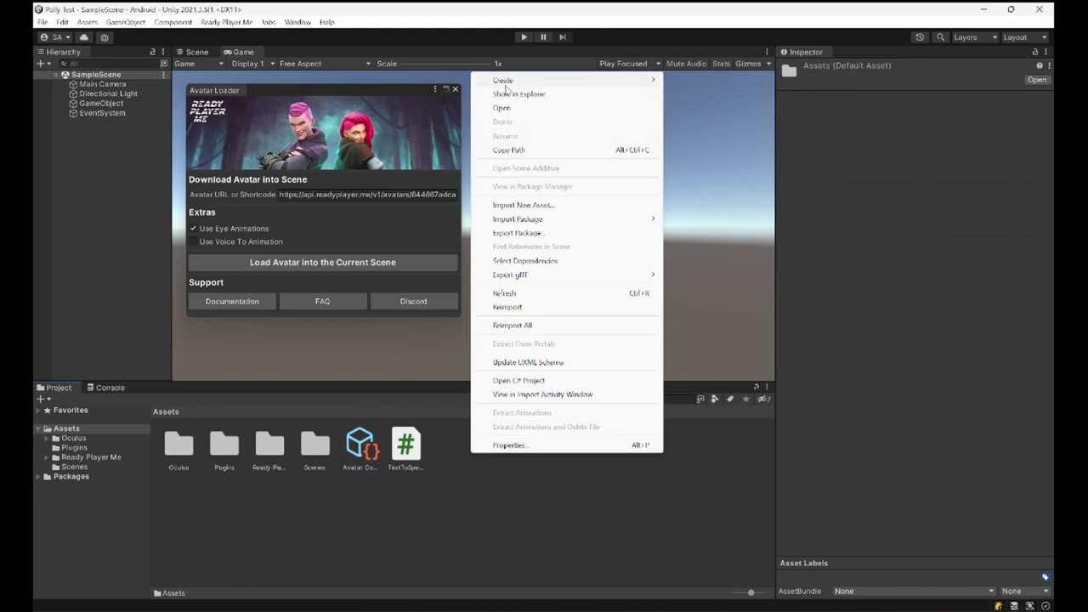
mouse_move(510, 81)
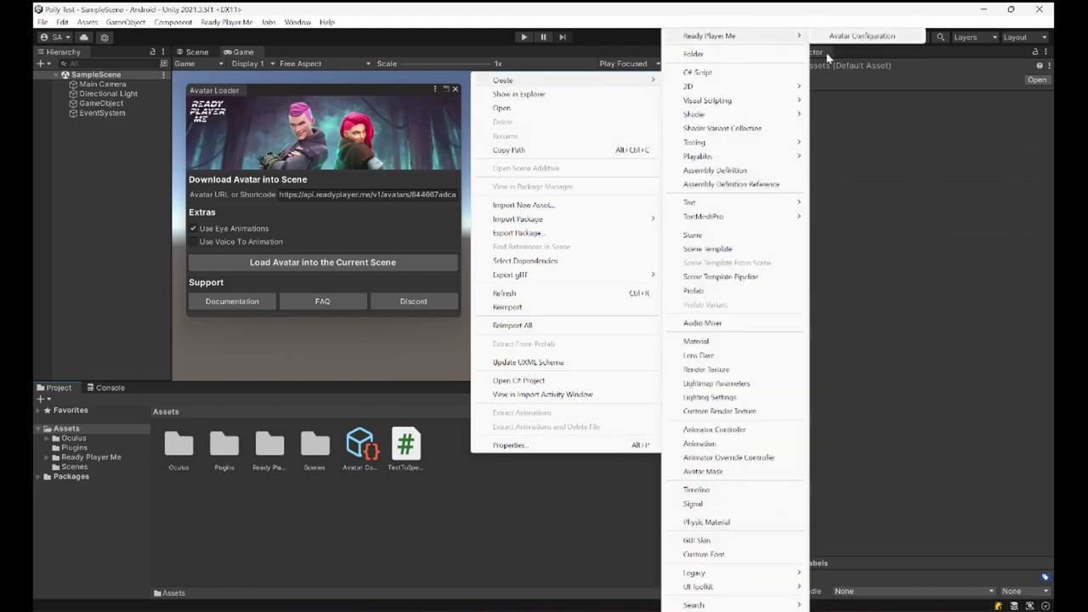
click(363, 453)
drag(774, 251, 623, 253)
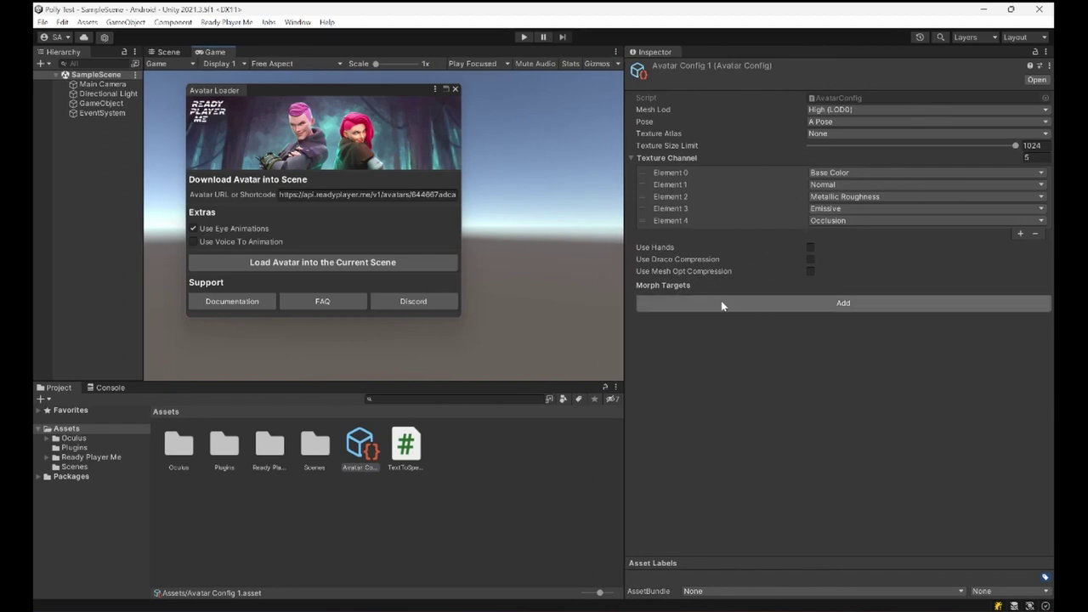
Step: Add the Oculus Visemes and mouthSmile morph targets to Avatar Config 1
click(777, 309)
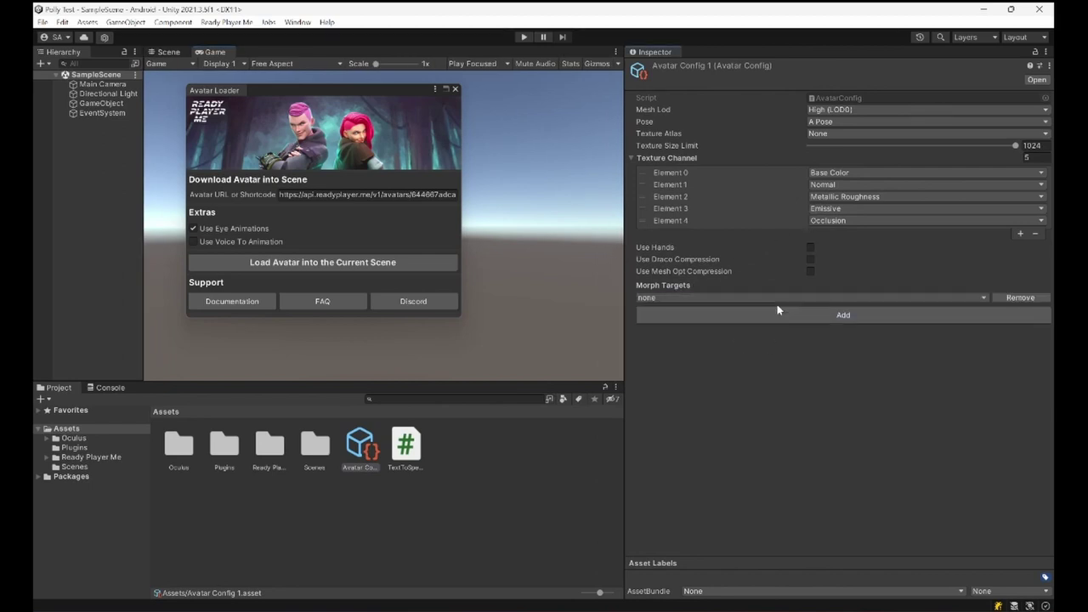
click(699, 297)
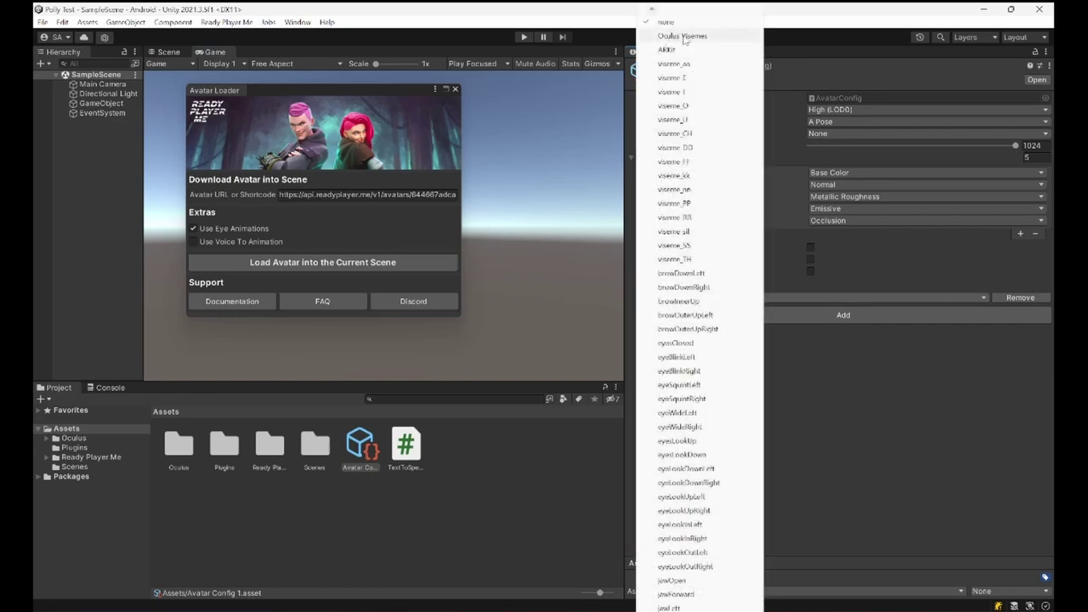
click(684, 38)
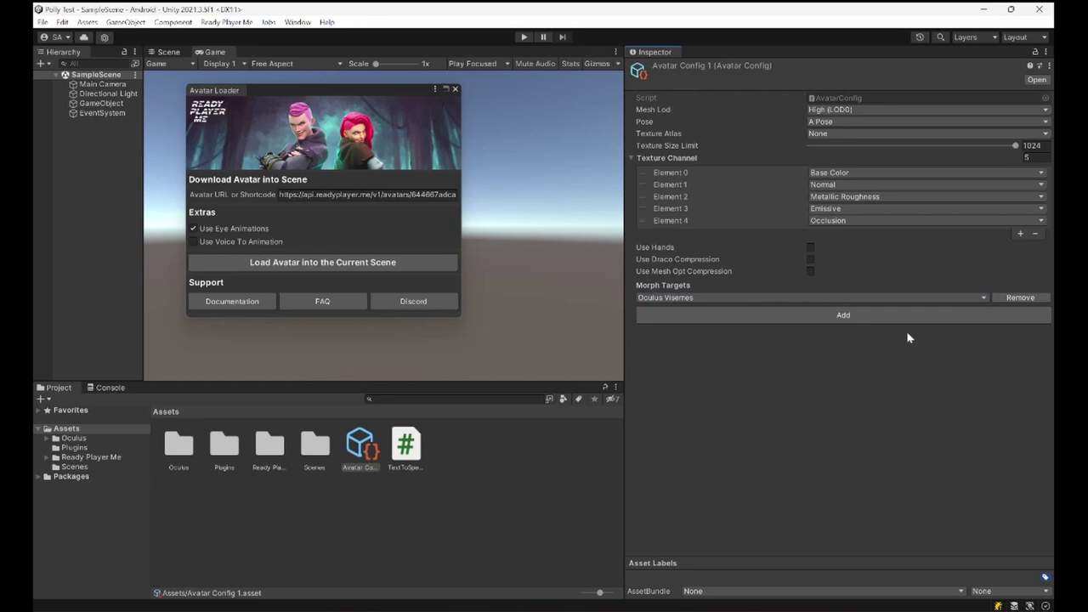
click(748, 315)
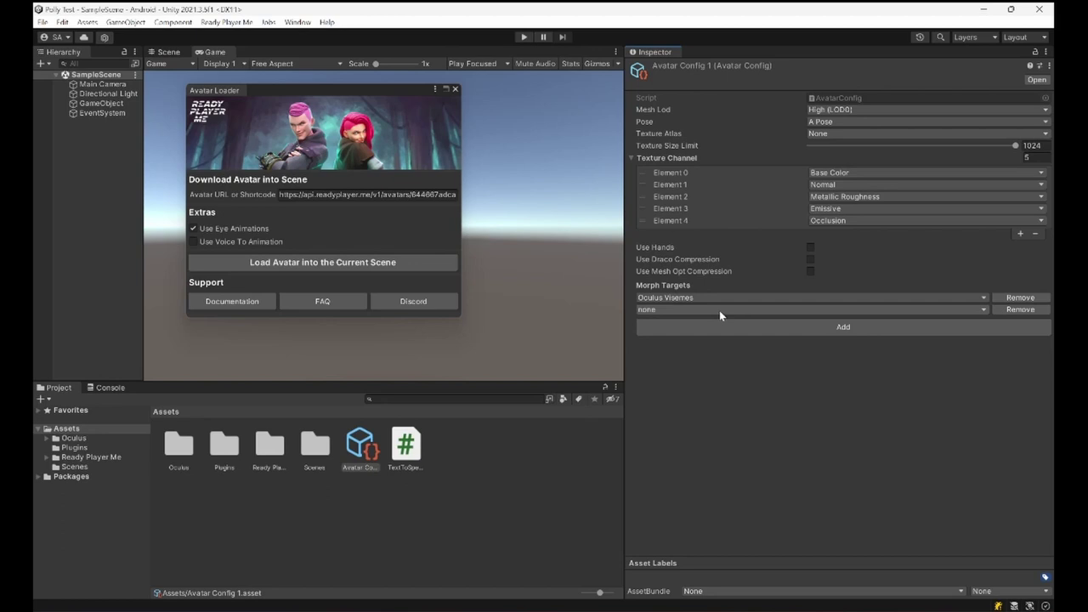
click(719, 311)
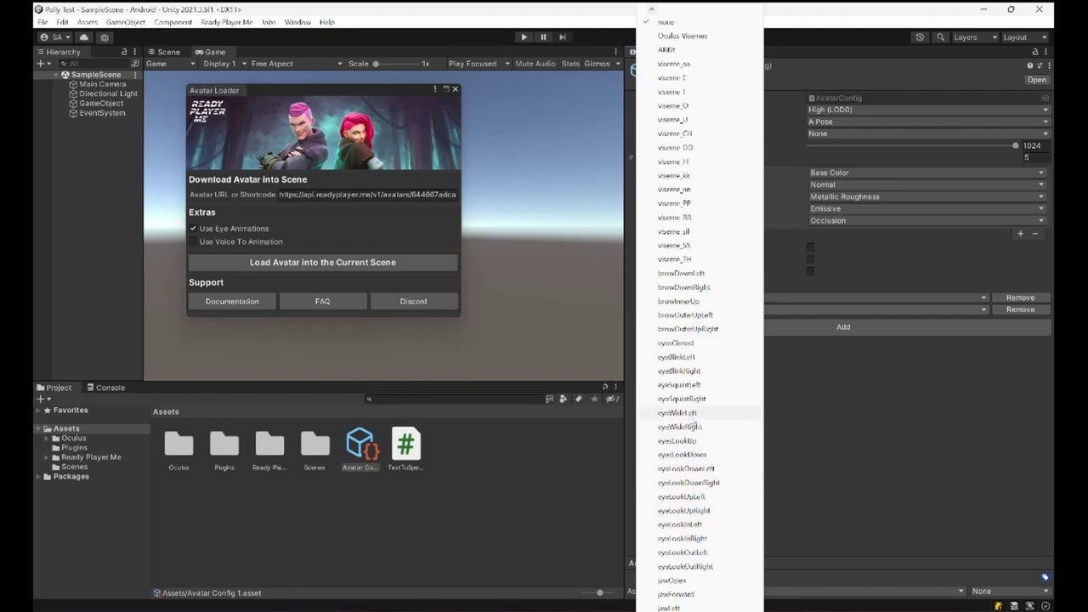
scroll(697, 595, down, 5)
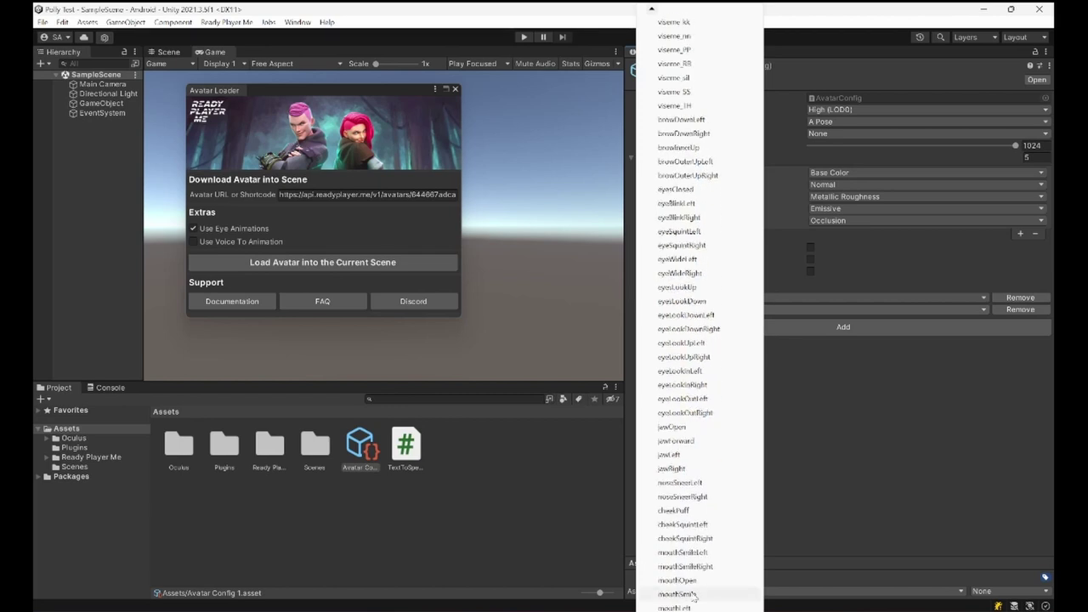
click(693, 595)
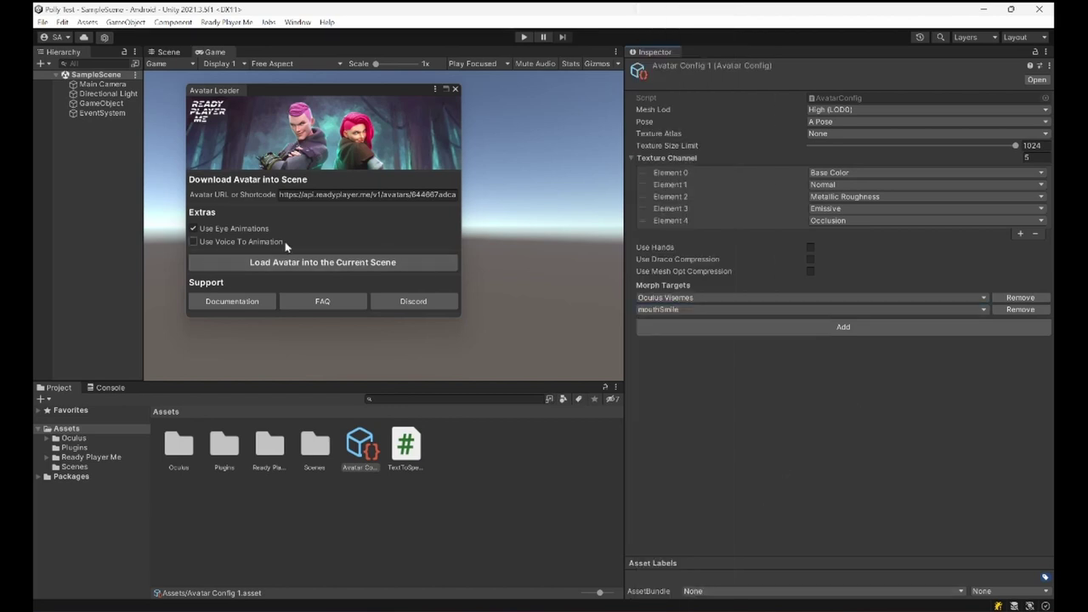
drag(287, 91, 361, 97)
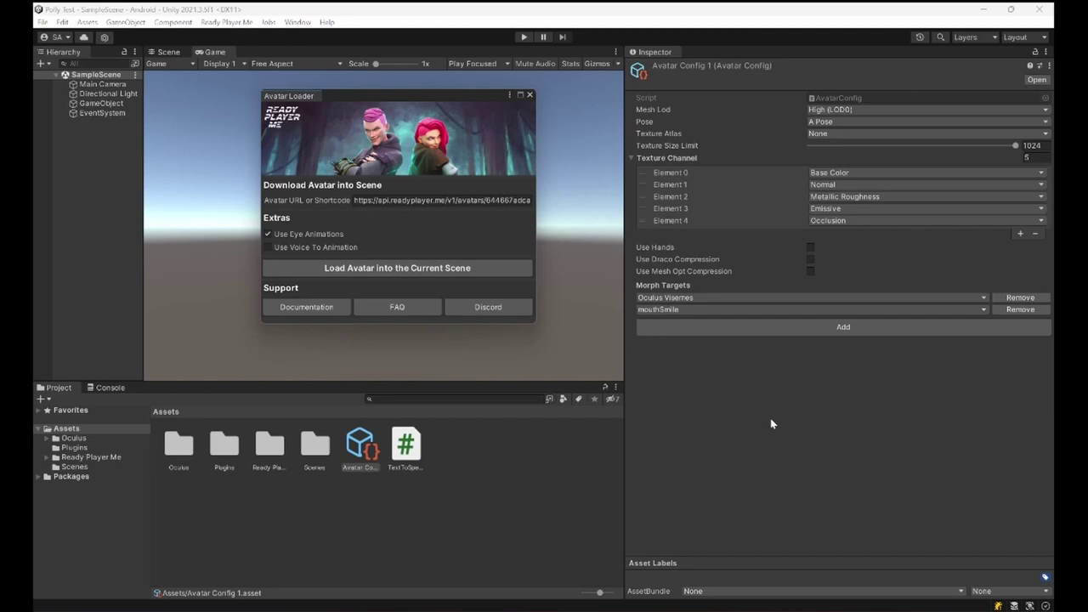
Step: Add the eyeBlinkLeft and eyeBlinkRight morph targets
click(734, 331)
click(731, 321)
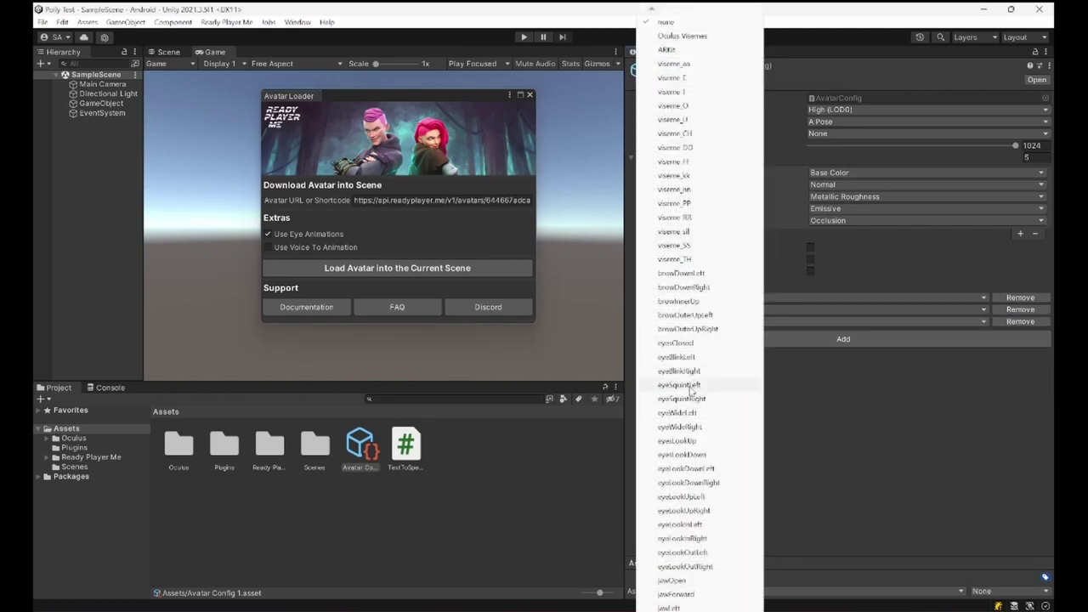
click(678, 359)
click(721, 340)
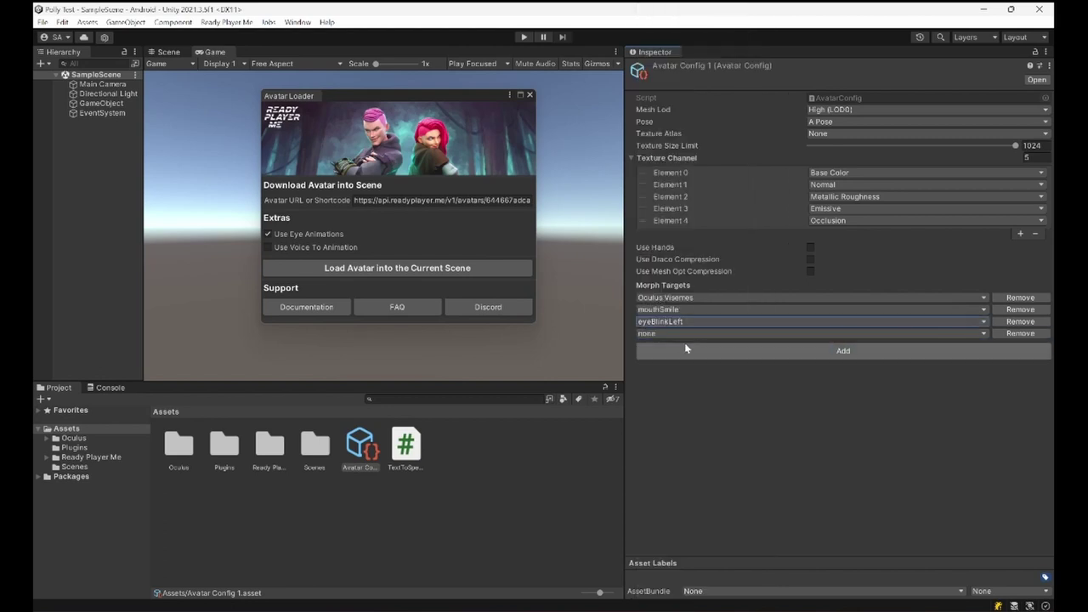
click(680, 336)
click(681, 371)
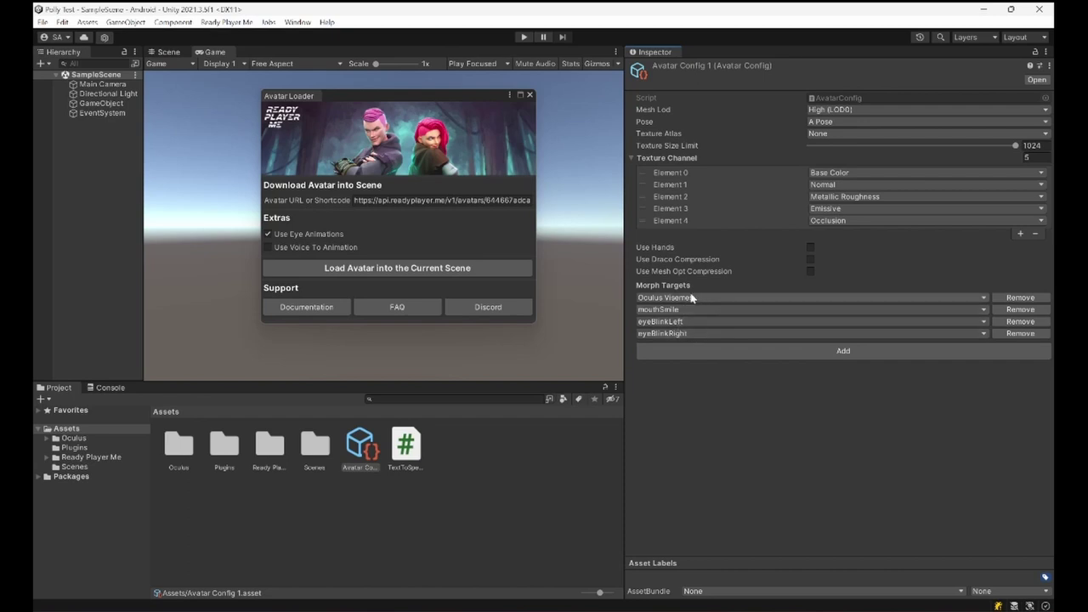
Step: Set the texture atlas to High (1024) and remove the Occlusion and Emissive texture channels
click(833, 133)
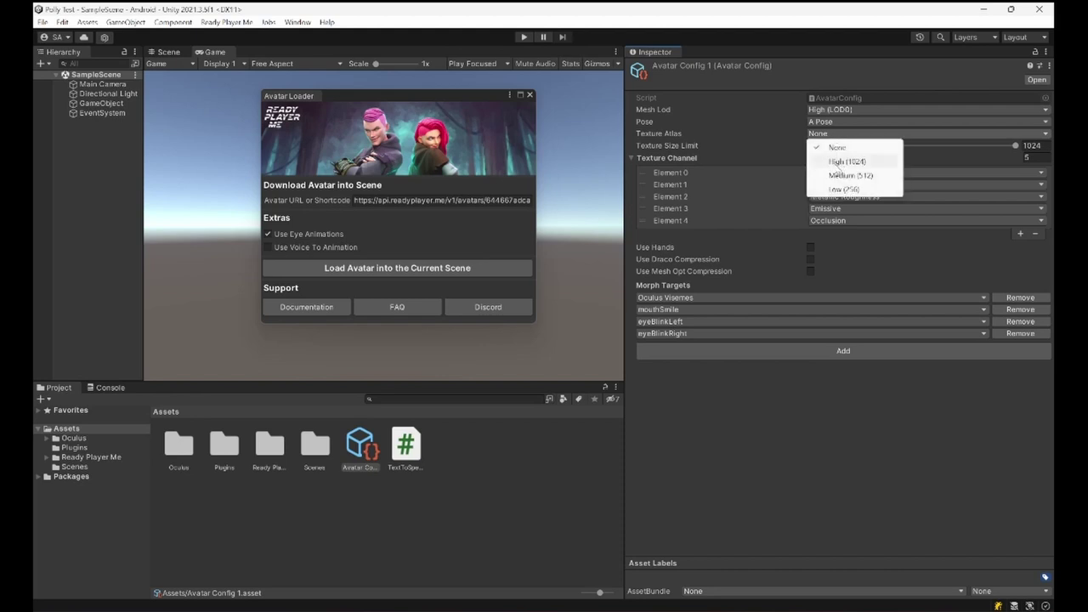
click(837, 164)
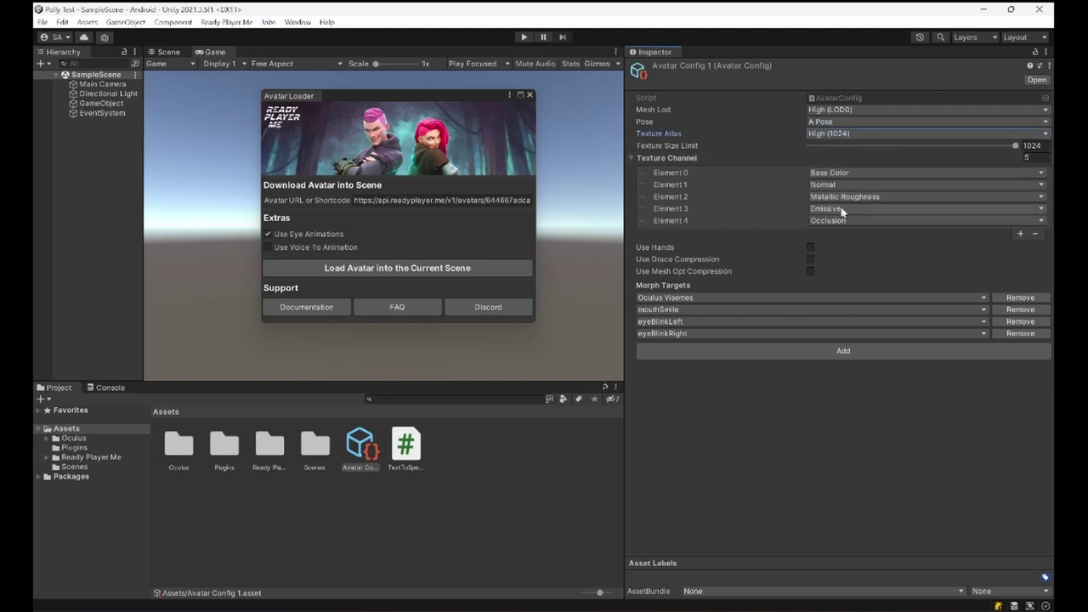
click(712, 221)
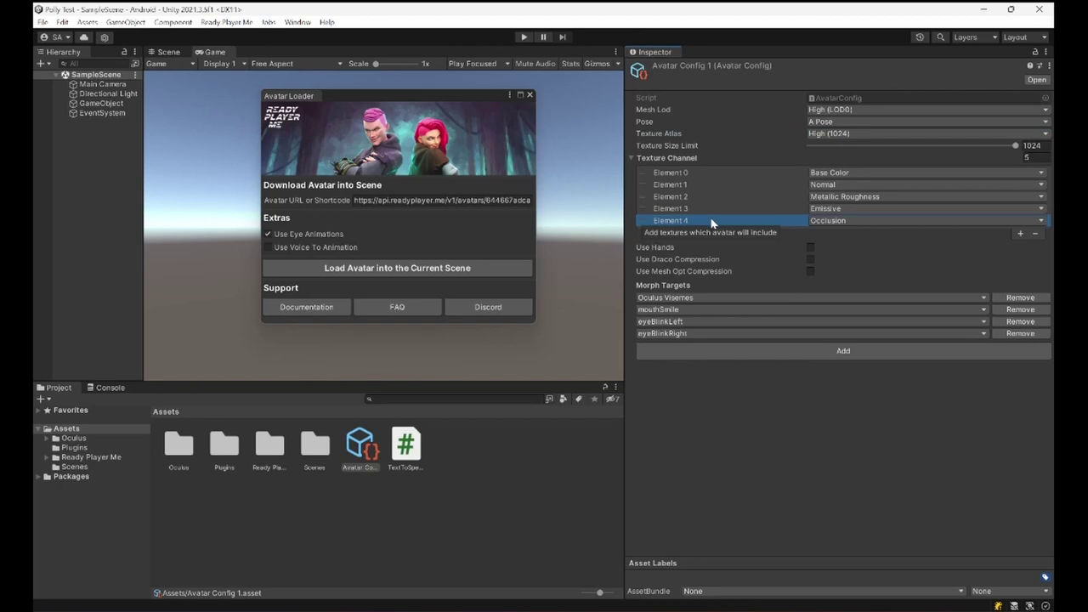
key(Delete)
key(Delete)
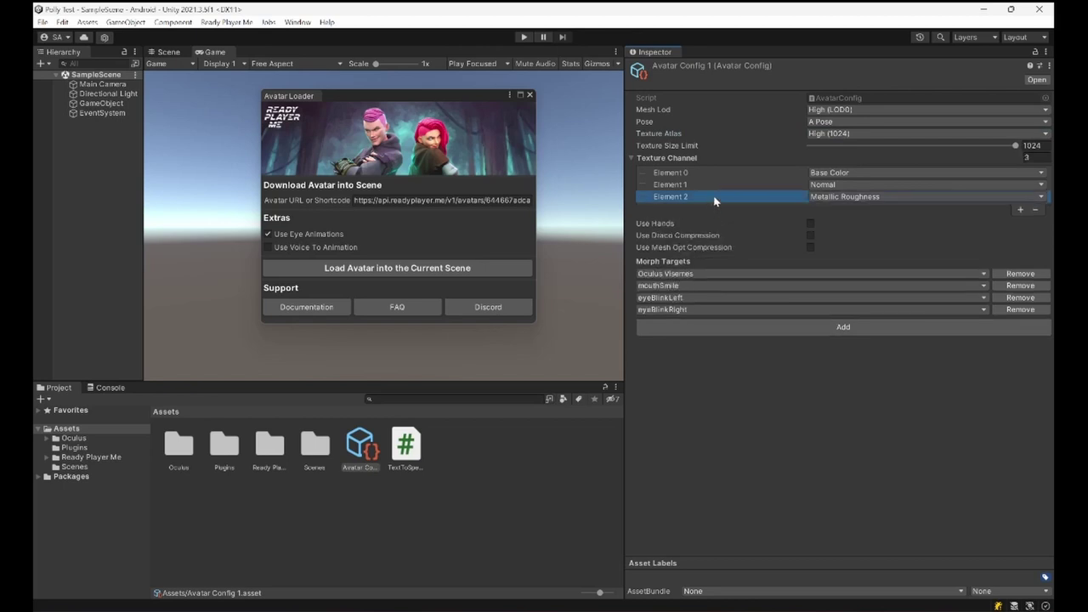
key(Delete)
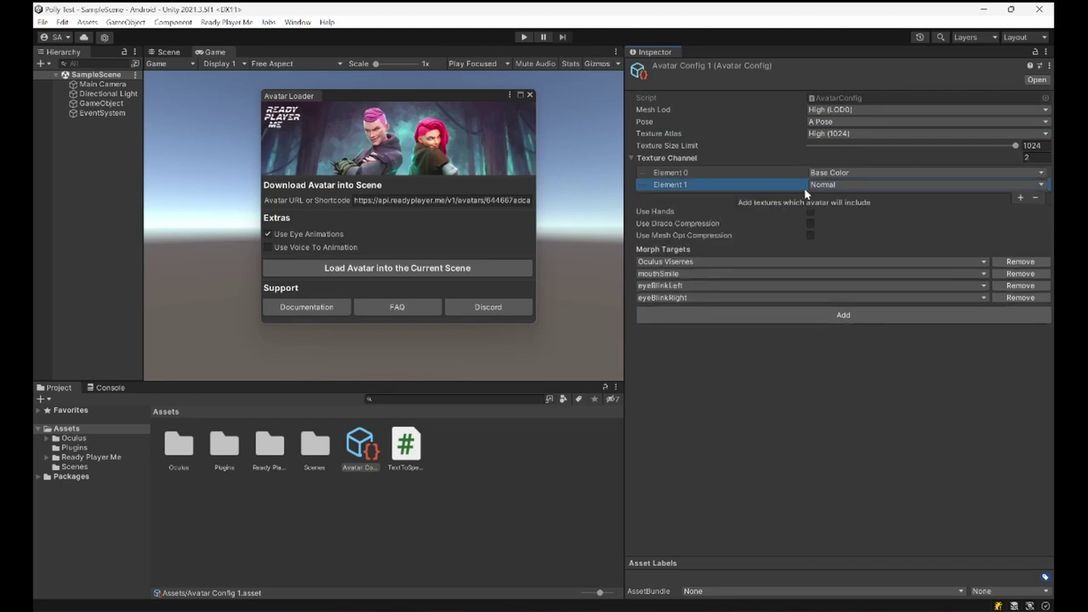
Step: Keep the Base Color and Normal channels and enable Use Mesh Opt Compression
click(786, 175)
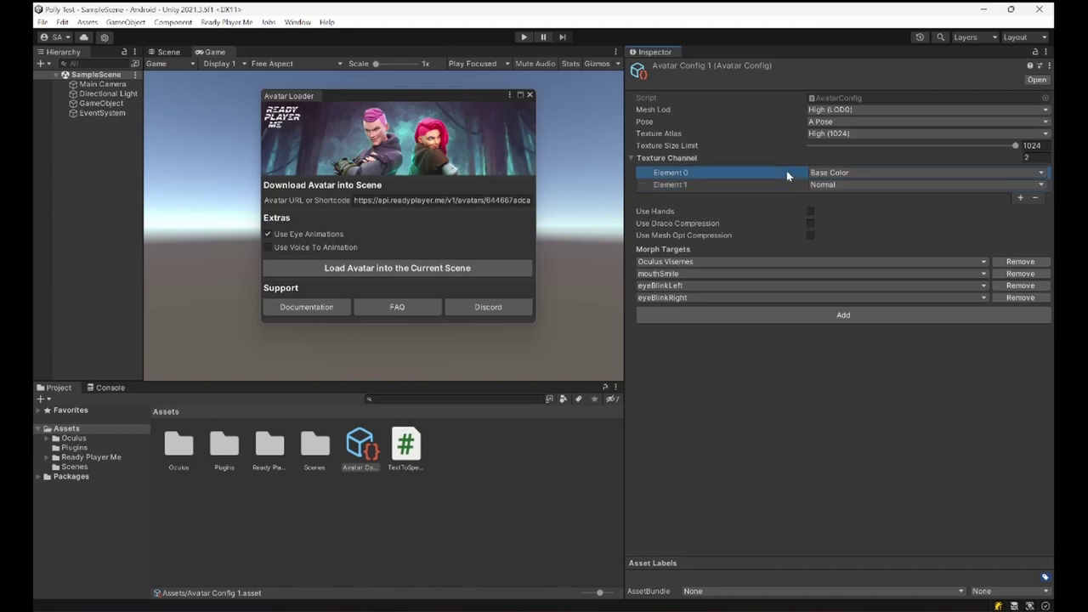
click(753, 187)
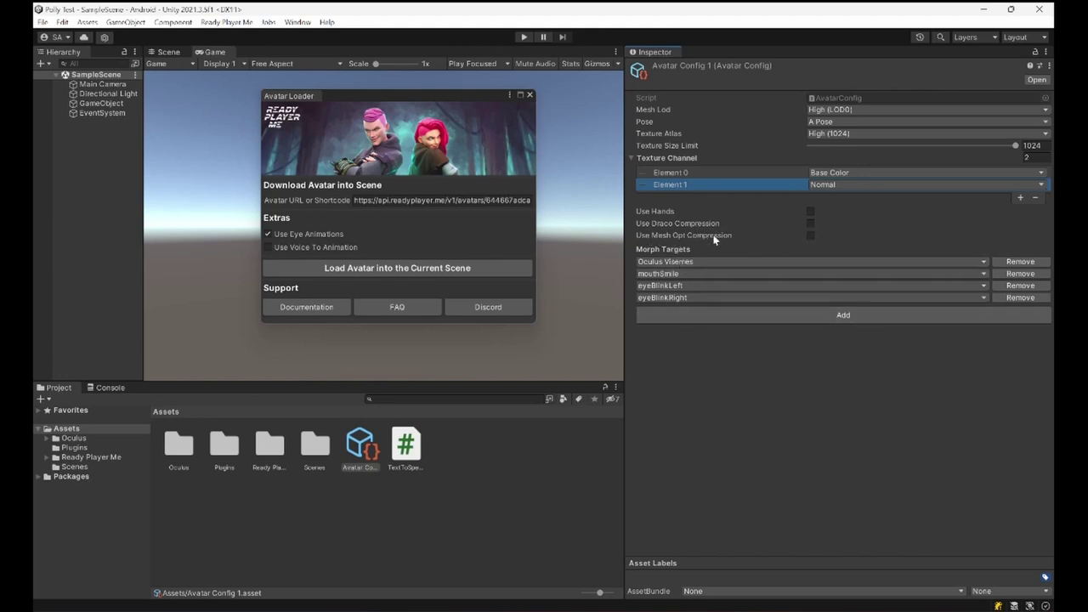
click(809, 235)
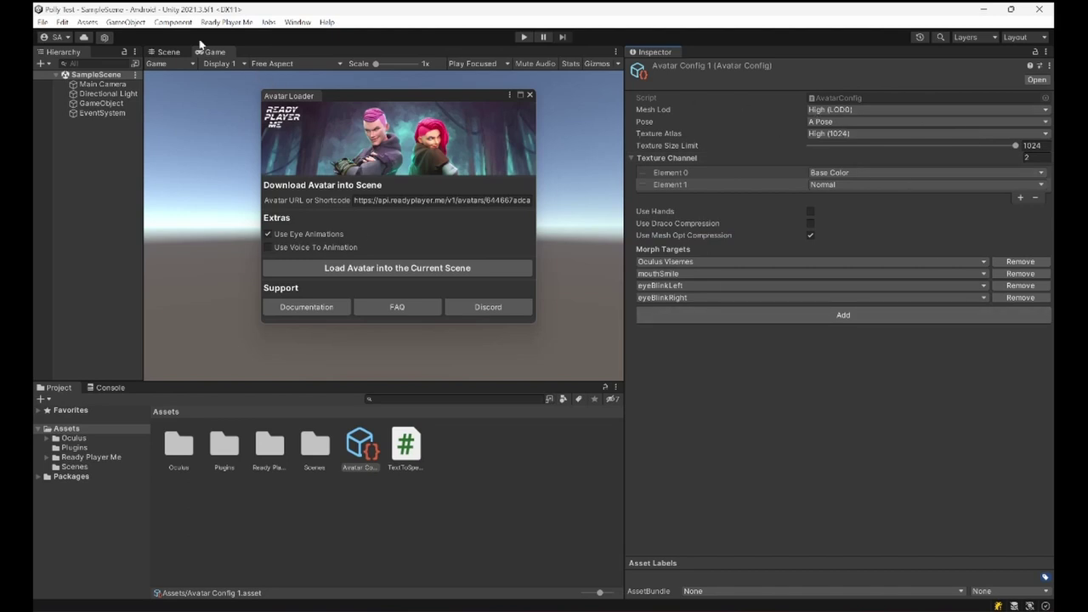
Step: Assign Avatar Config 1 to the Avatar Config field in Ready Player Me Settings and close it
click(225, 22)
click(213, 51)
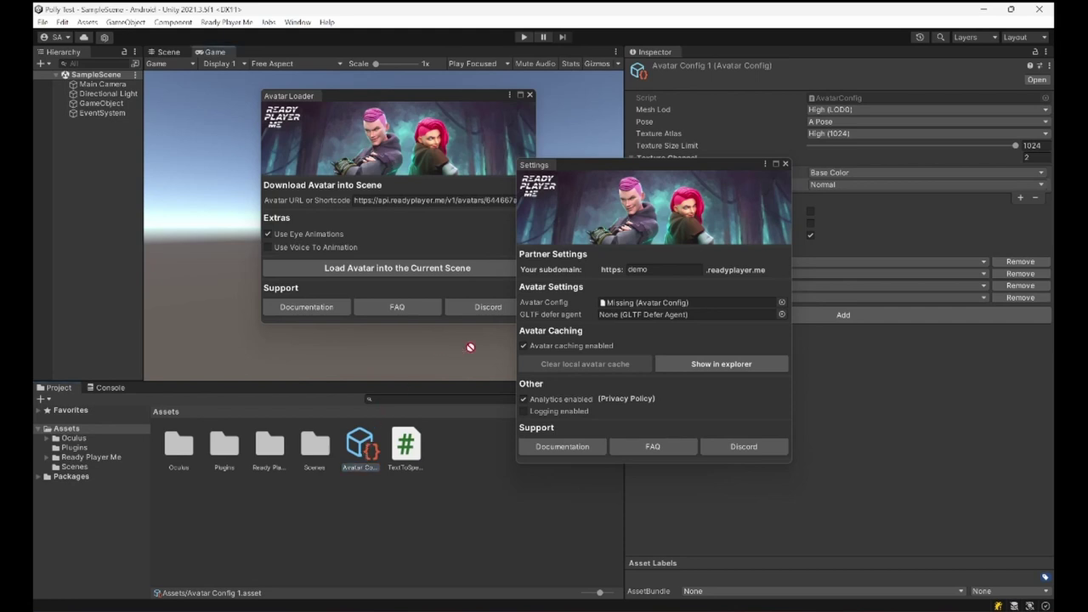
drag(525, 334, 639, 306)
click(672, 303)
click(785, 164)
drag(448, 96, 544, 102)
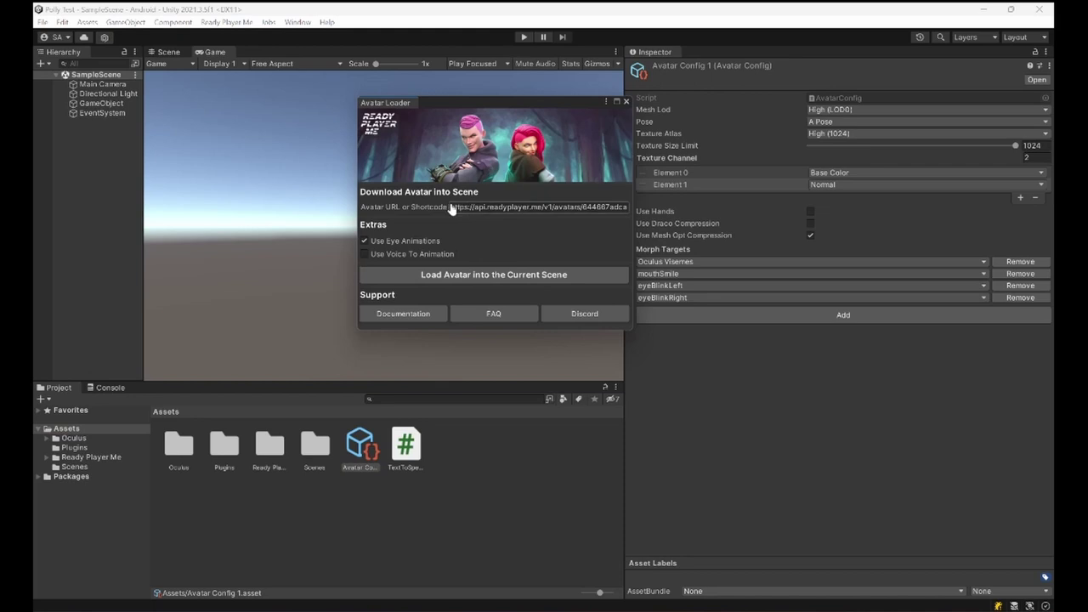
Step: Load the avatar into SampleScene, close the Avatar Loader, widen the Game view and expand the avatar
click(514, 283)
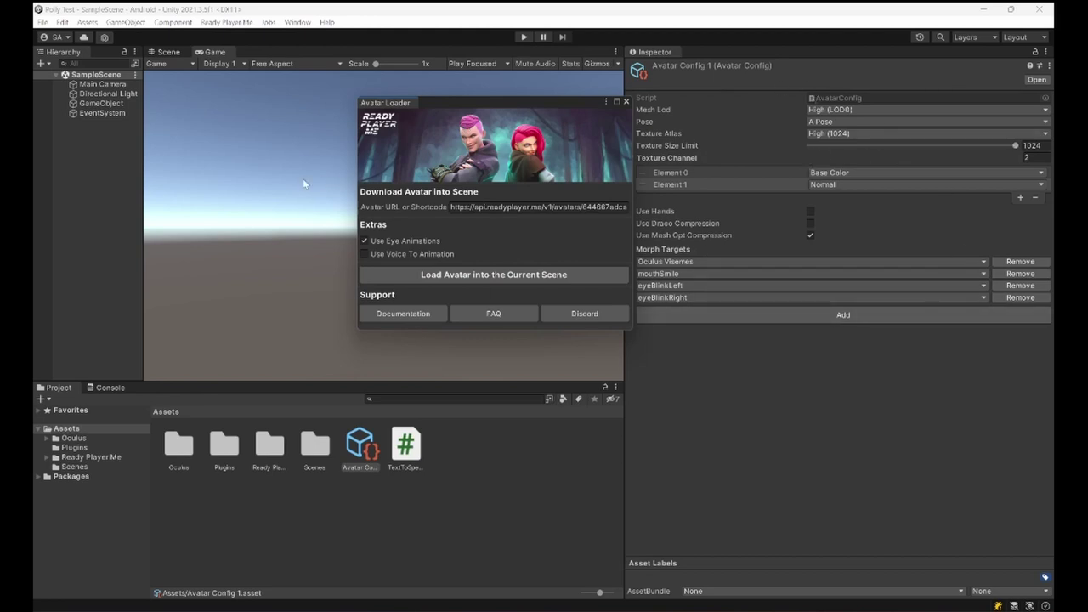
click(101, 167)
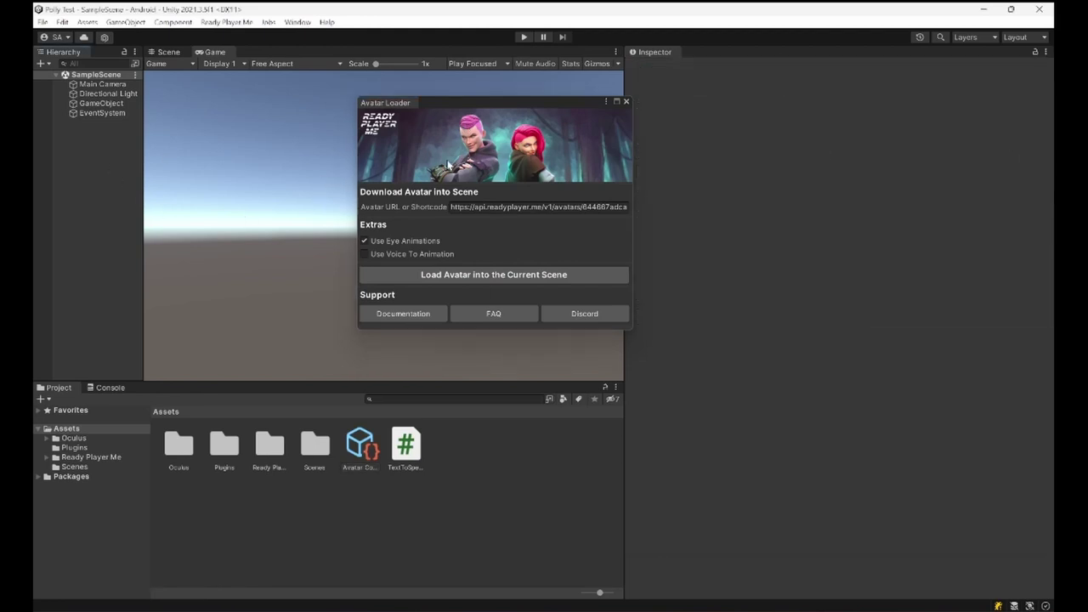
mouse_move(453, 103)
mouse_down()
mouse_move(472, 148)
mouse_move(449, 117)
mouse_up()
click(621, 117)
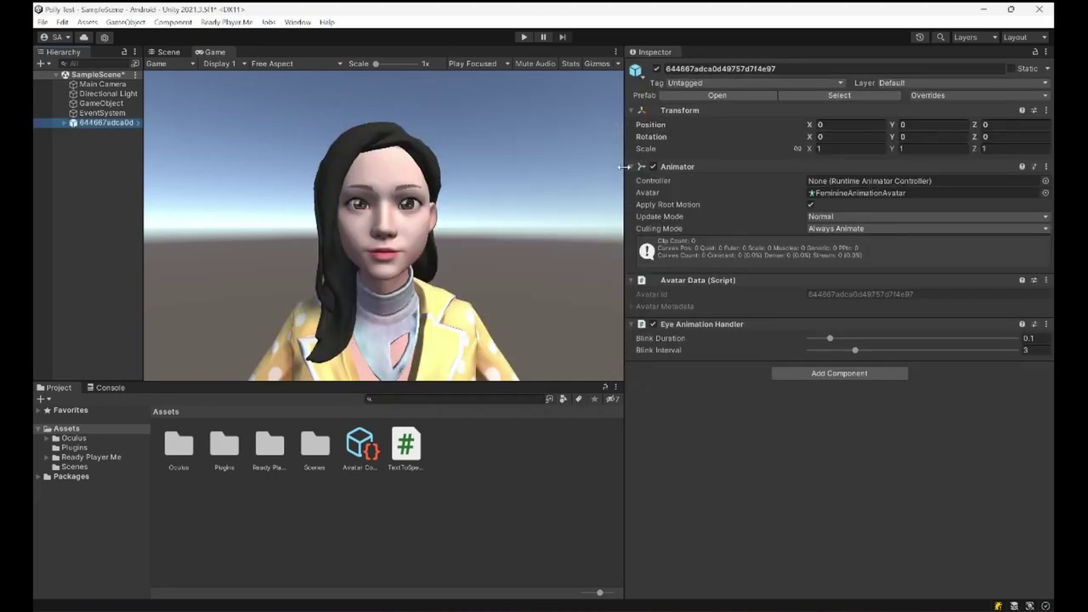
drag(624, 201, 798, 198)
click(66, 123)
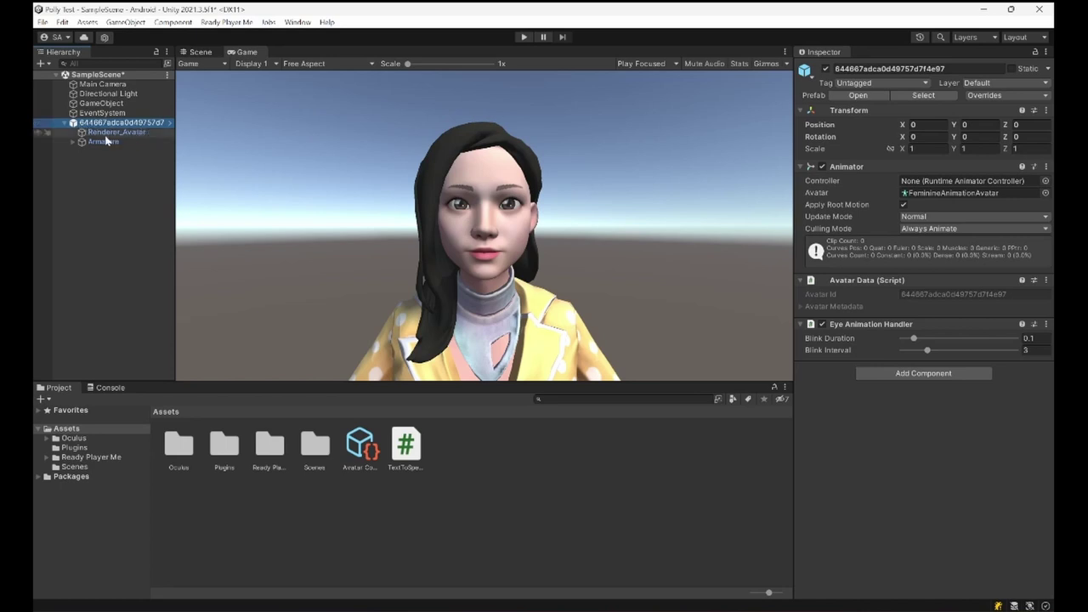
Step: Inspect Renderer_Avatar's viseme blend shapes in its Skinned Mesh Renderer, then select the Main Camera
click(110, 133)
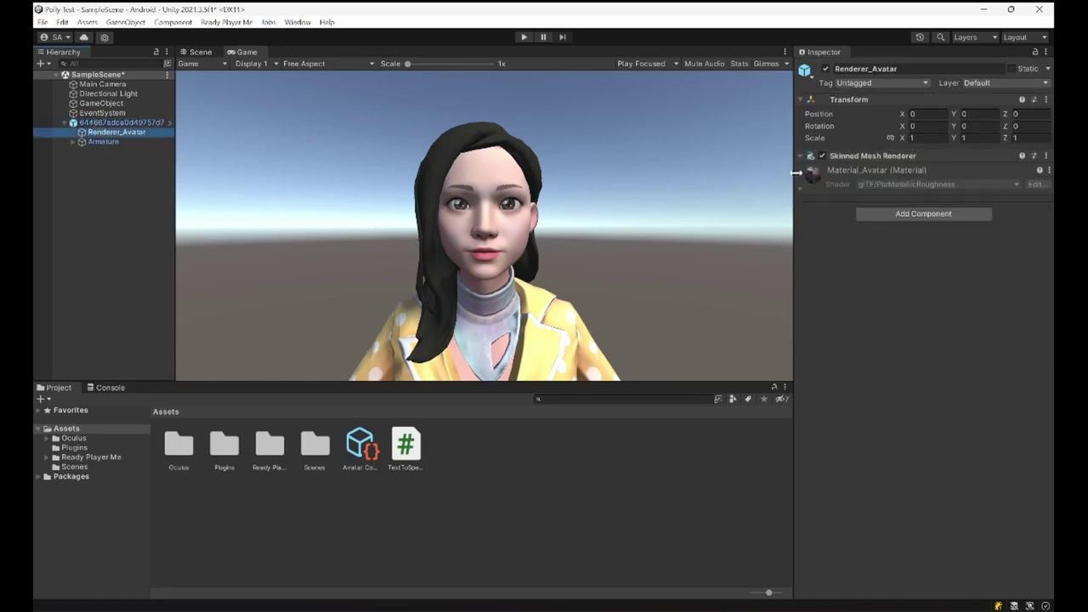
click(884, 160)
drag(795, 189, 712, 191)
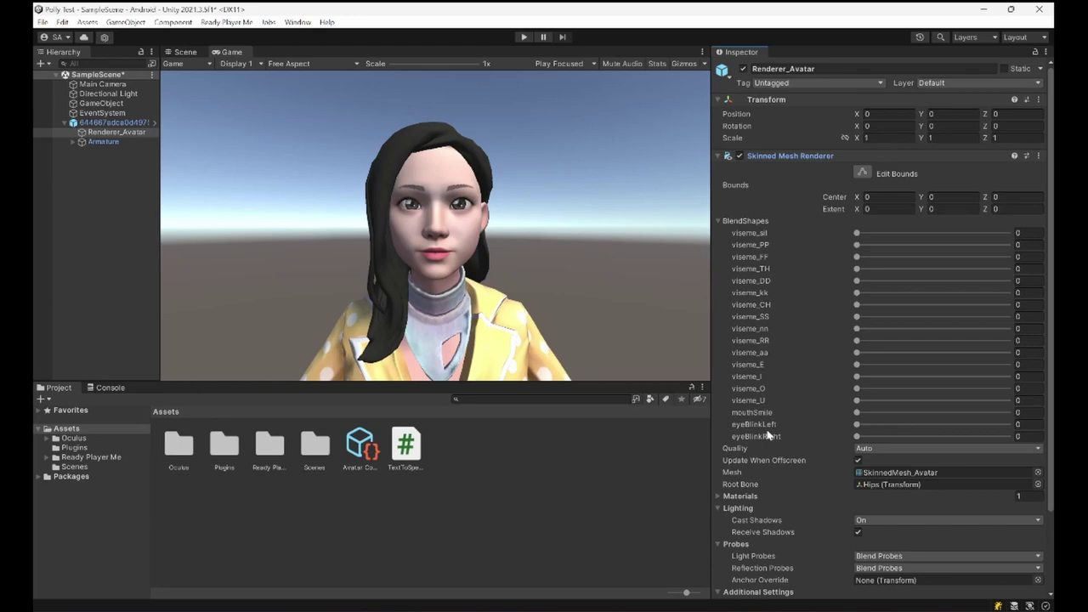
drag(712, 126, 861, 127)
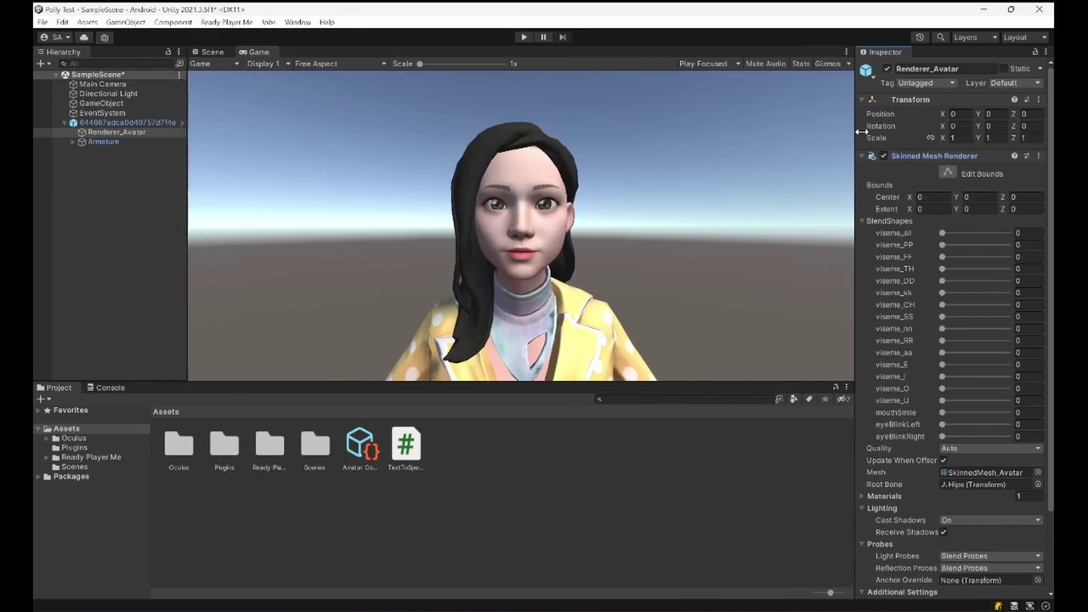
drag(160, 179, 188, 178)
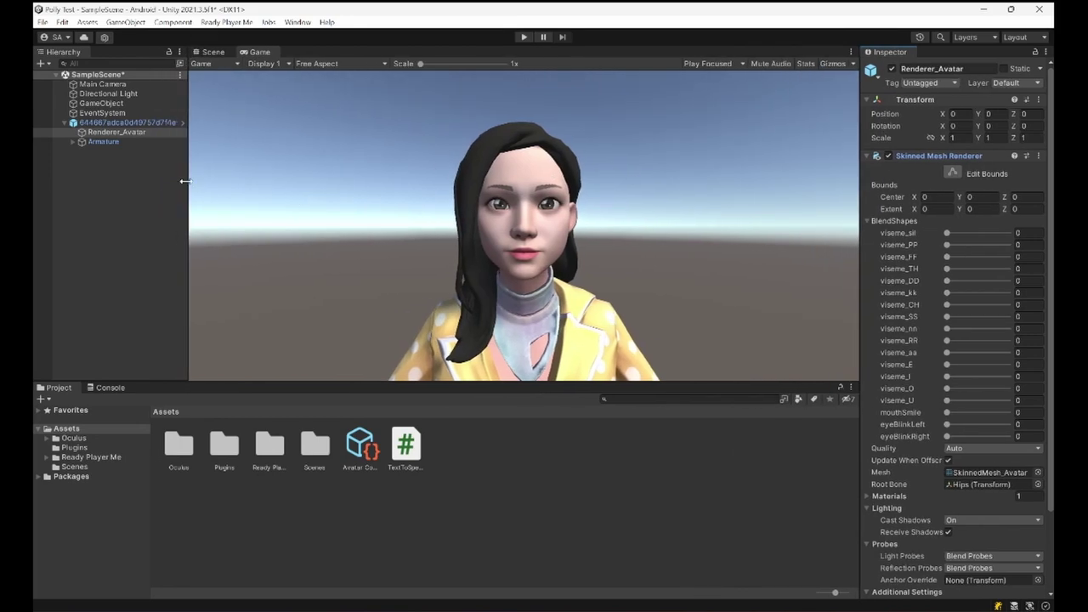
click(102, 85)
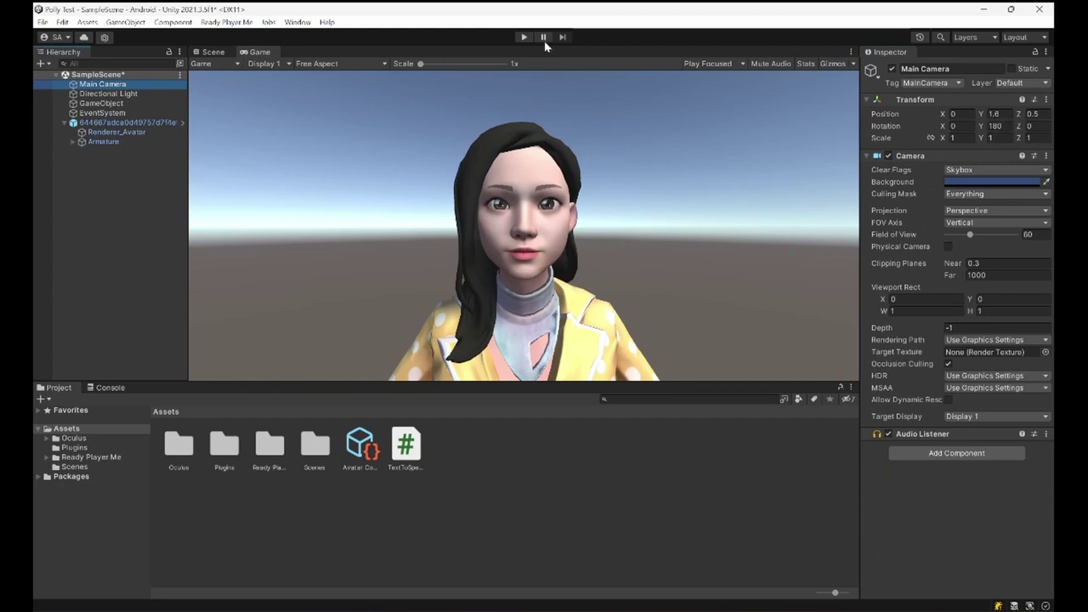
Step: Switch to the Scene tab and enter Play mode to show the avatar's face
click(213, 52)
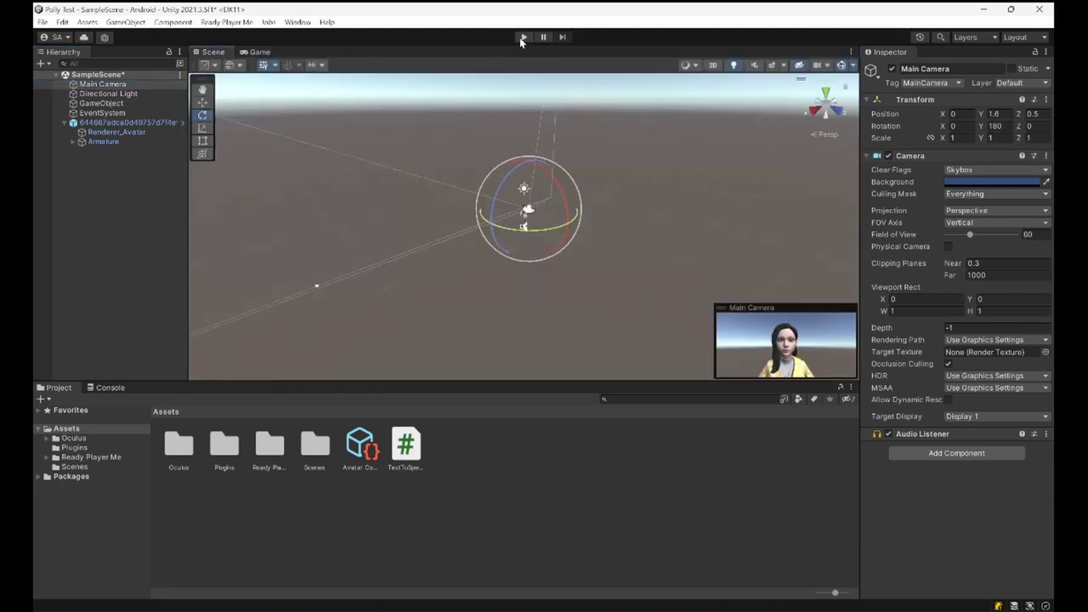
click(523, 37)
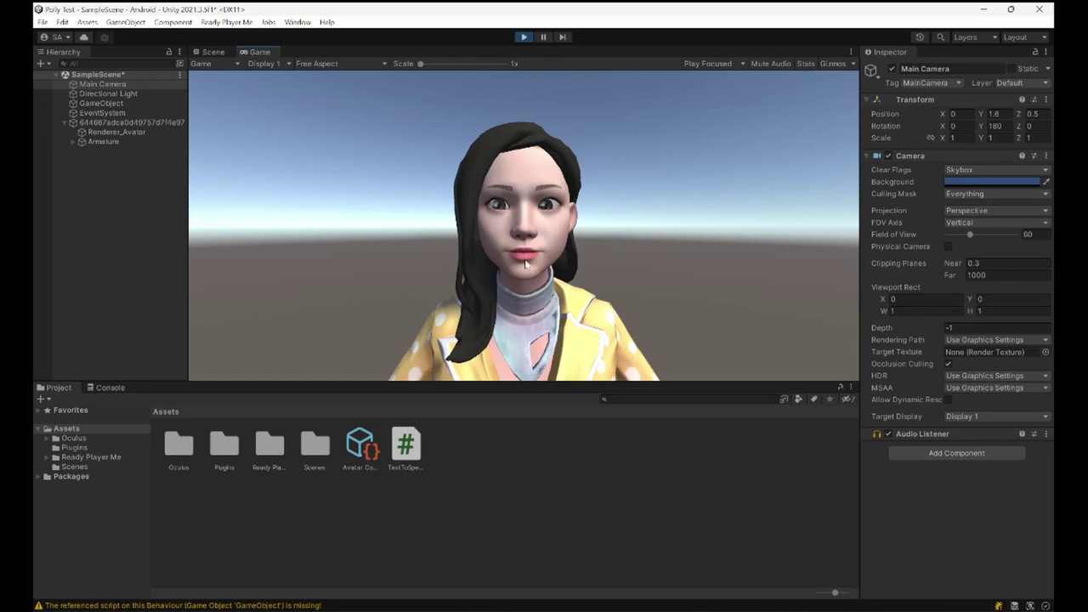
Step: In Rider, review TextToSpeech.cs's credentials, Polly client setup and speech request settings
key(alt+Tab)
scroll(469, 158, up, 3)
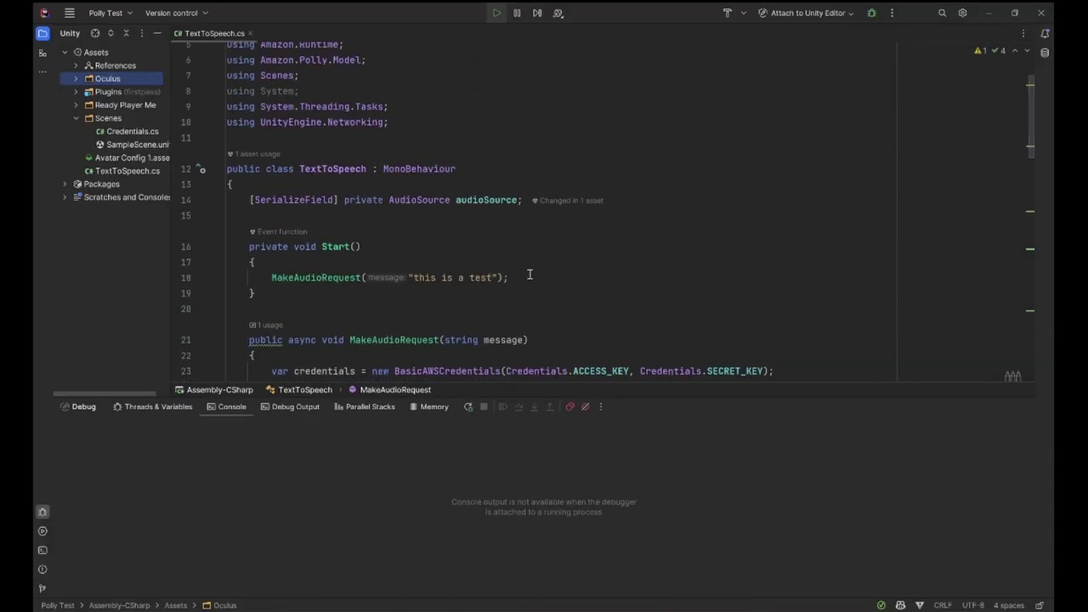
drag(527, 278, 271, 278)
scroll(565, 252, down, 2)
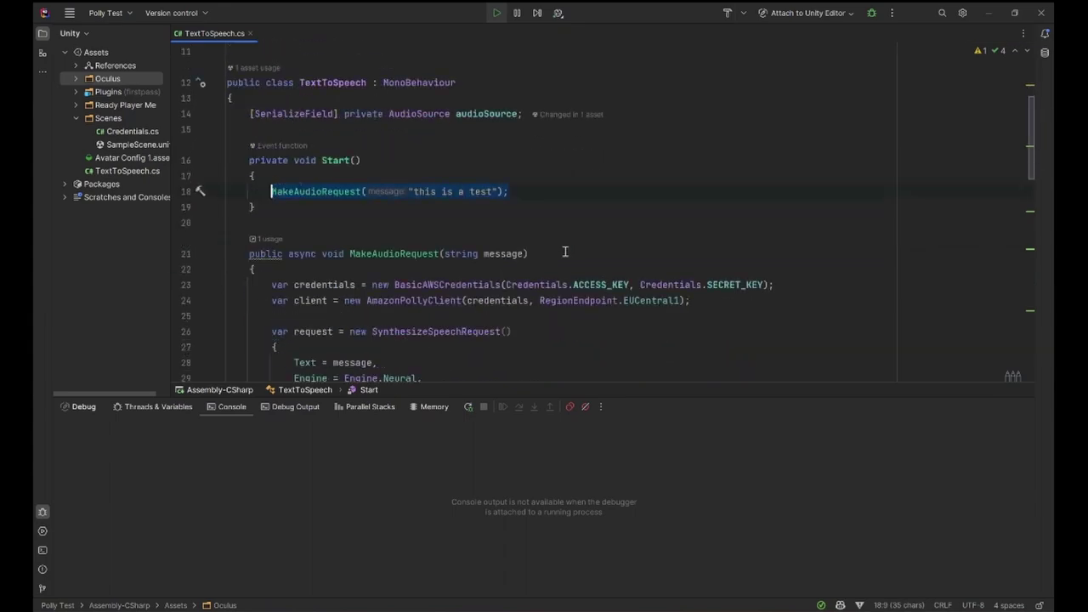
scroll(565, 252, down, 3)
scroll(510, 94, up, 1)
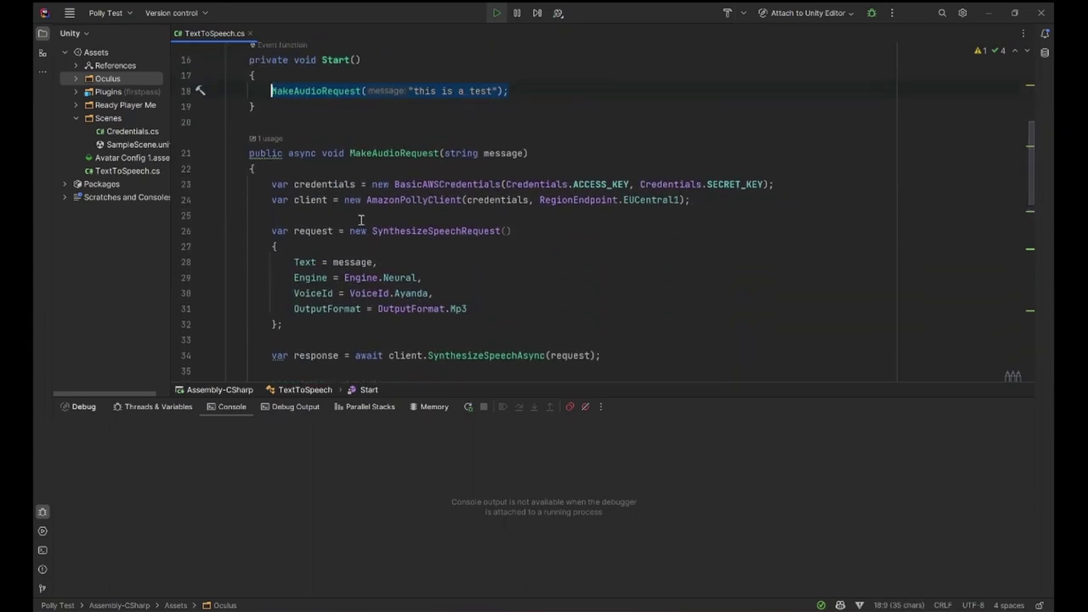
drag(795, 183, 481, 195)
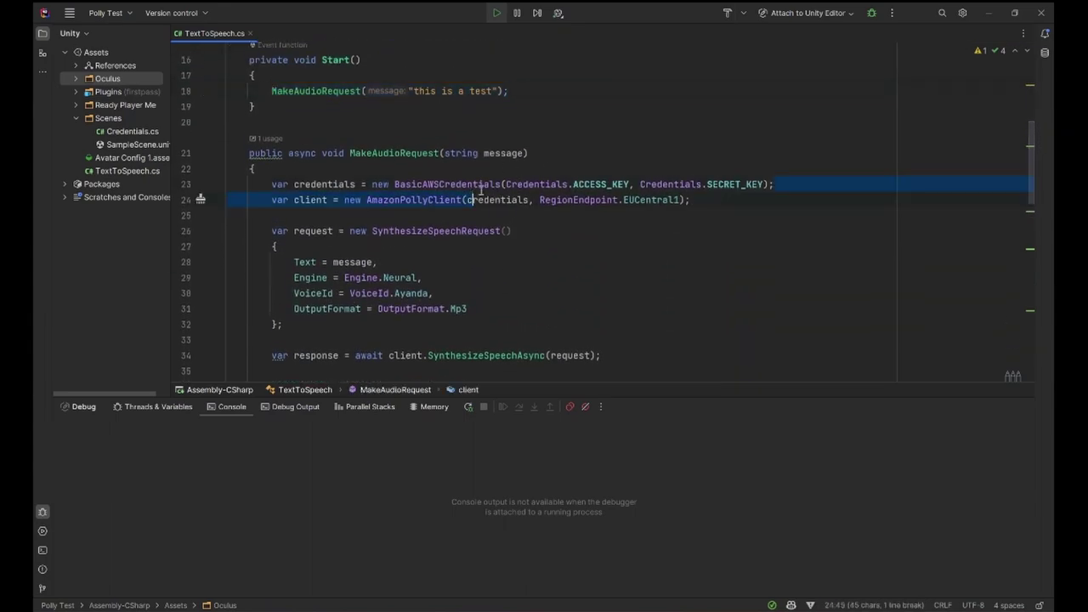
click(714, 213)
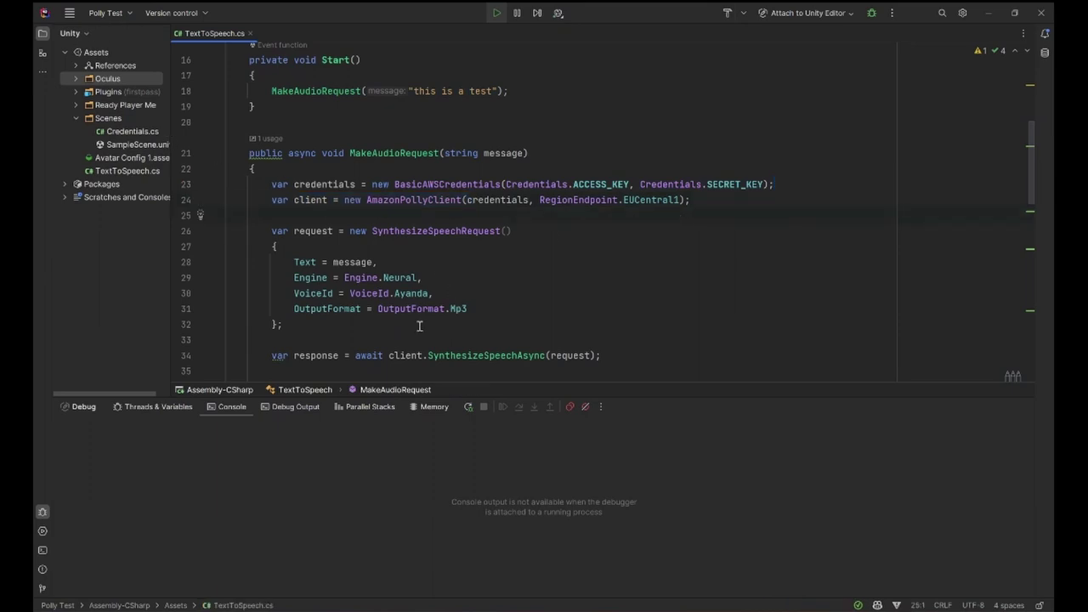
drag(227, 323, 213, 246)
click(430, 294)
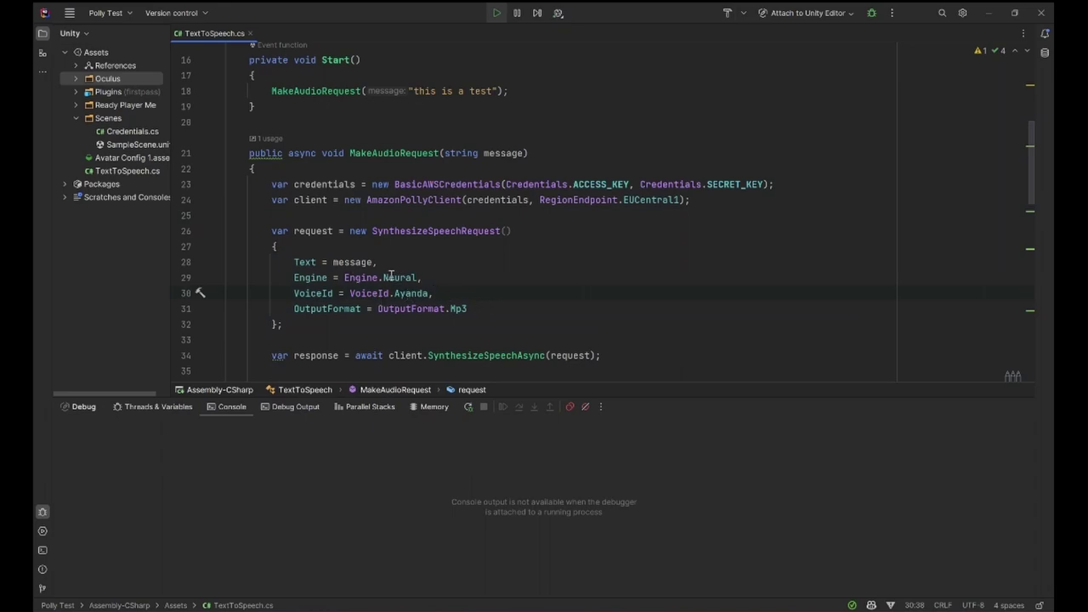
Step: Review the platform-specific audio path code, then return to Unity and enter Play mode
scroll(479, 299, down, 4)
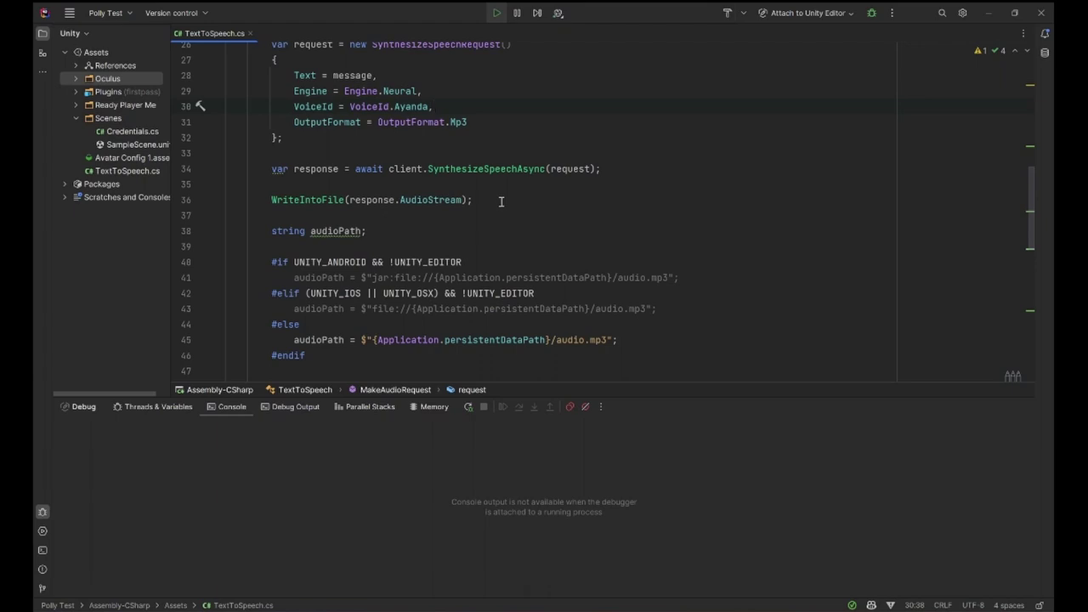
scroll(459, 201, down, 2)
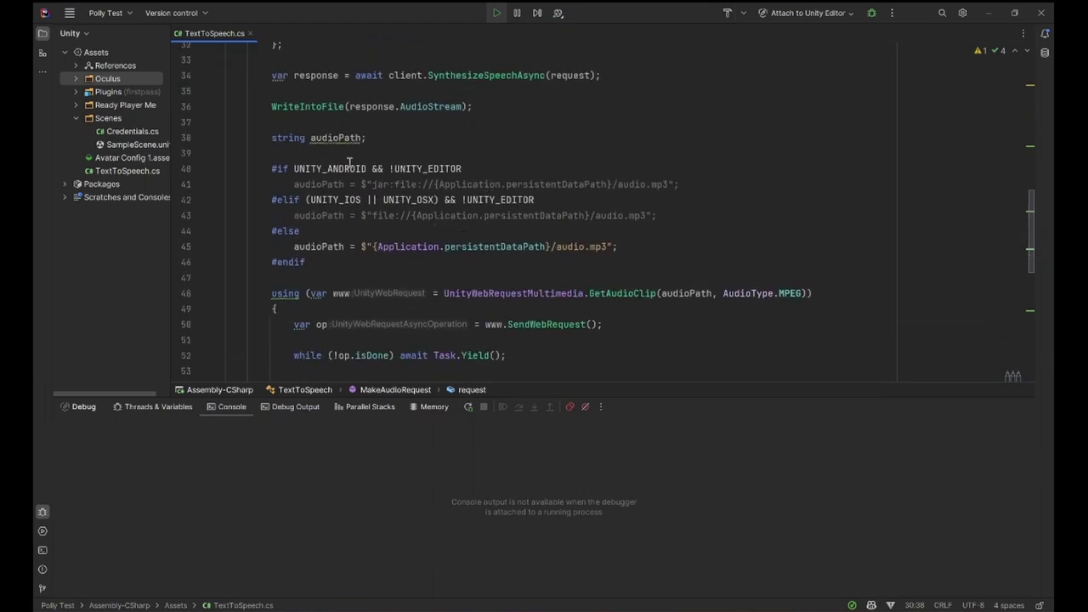
drag(307, 262, 219, 172)
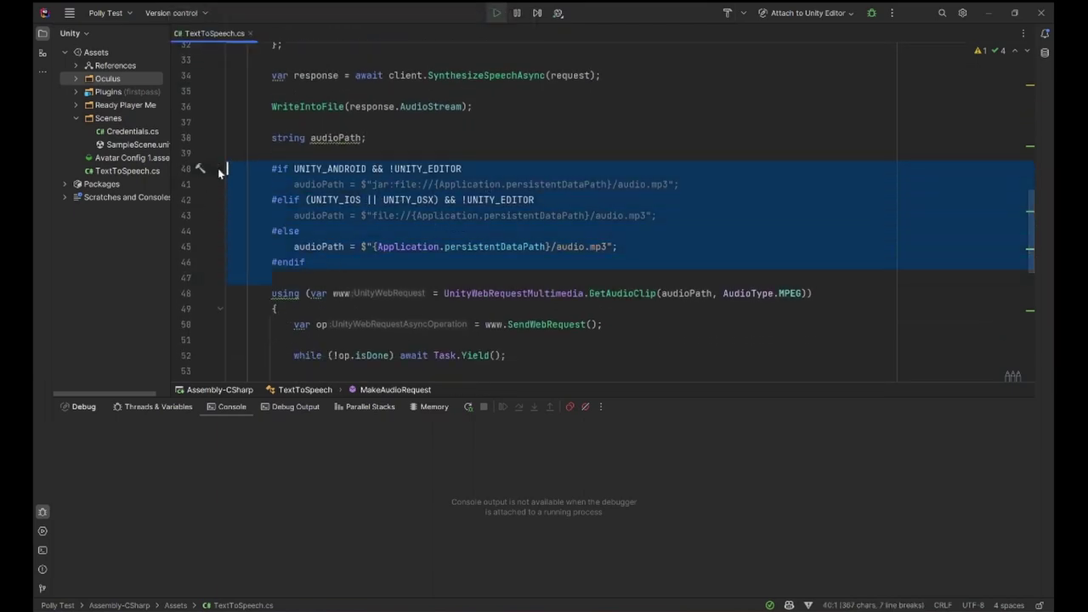
click(680, 230)
click(690, 210)
scroll(680, 210, down, 2)
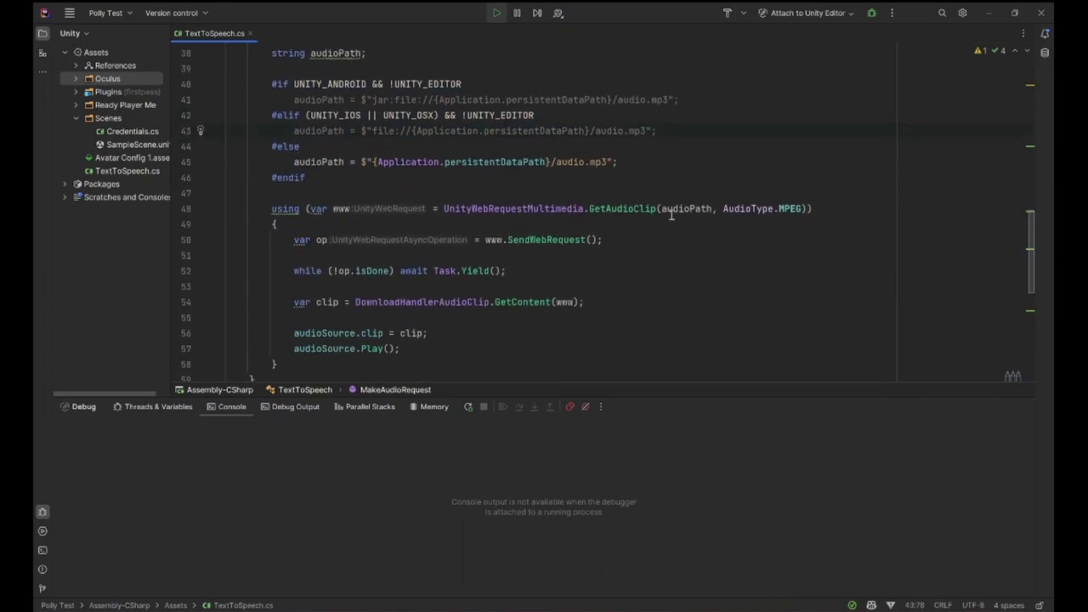
scroll(505, 204, down, 1)
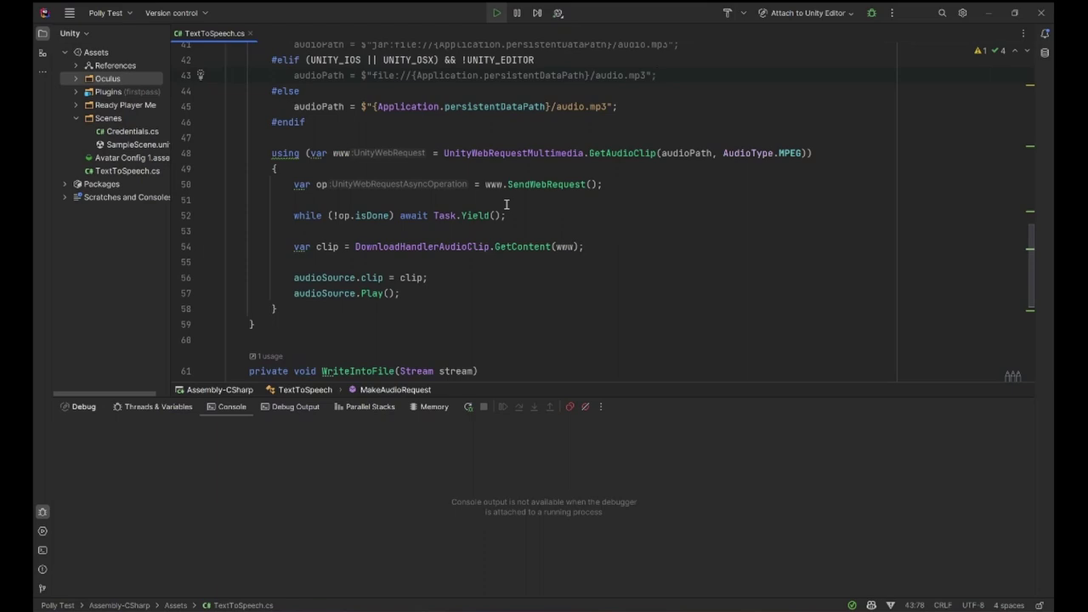
click(989, 12)
click(521, 39)
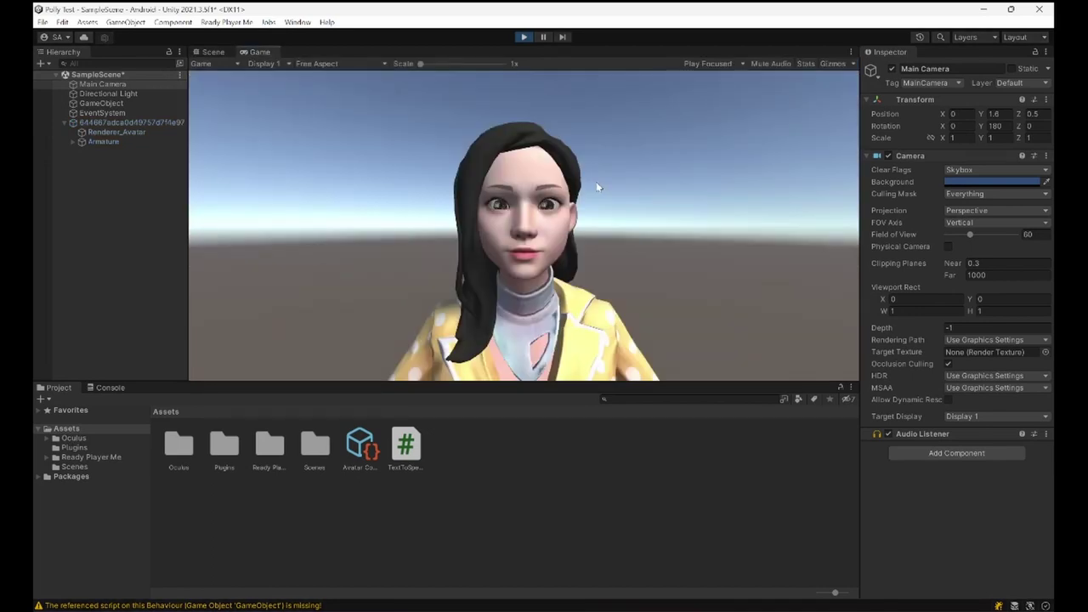
Step: Stop play mode, select the avatar root and view the scene from the front
click(523, 38)
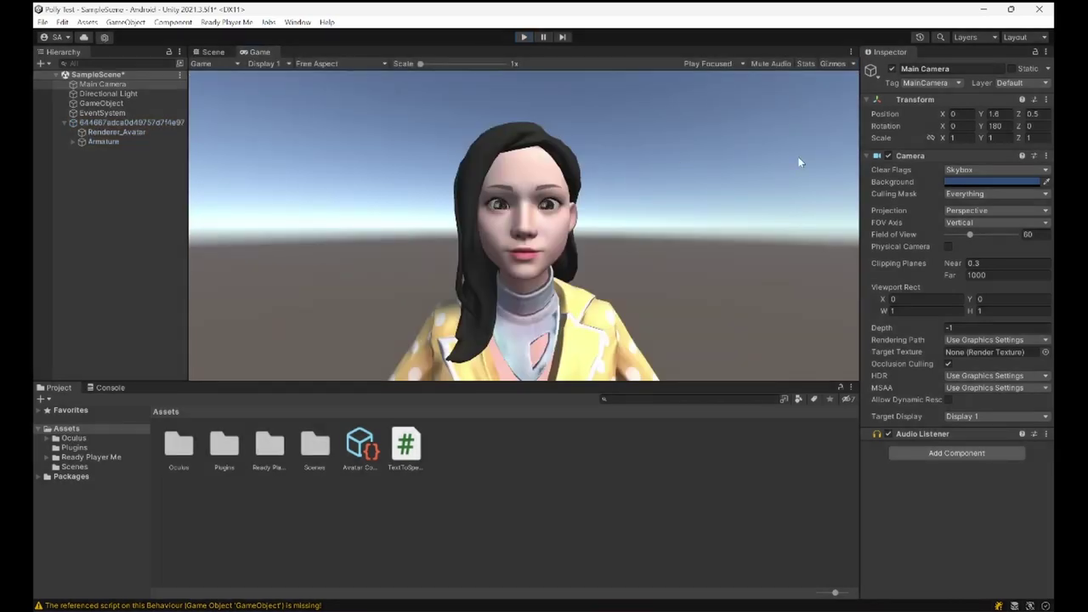
click(921, 161)
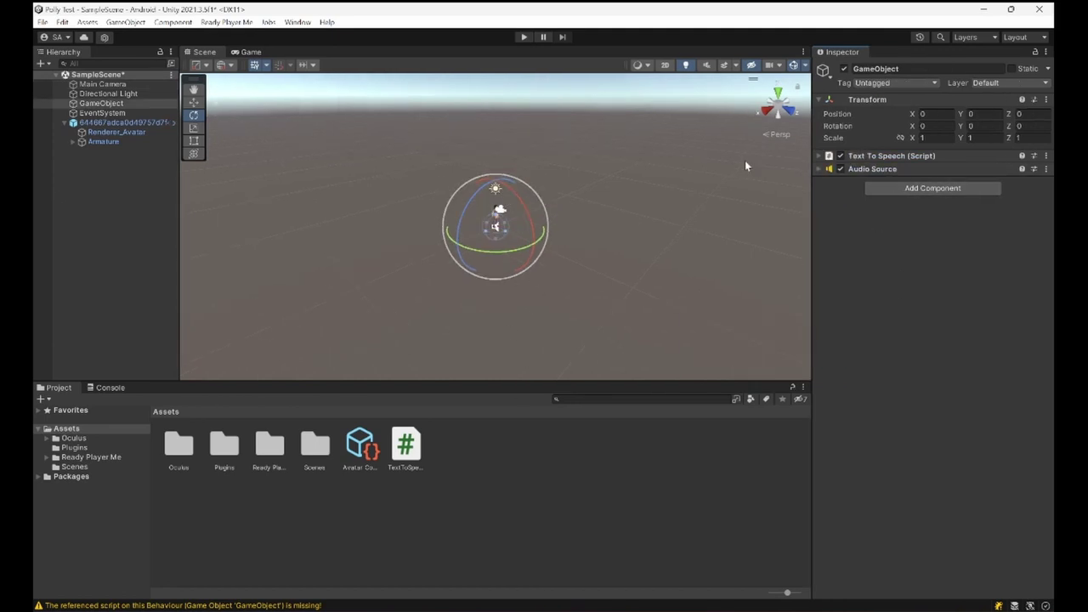
click(783, 114)
scroll(556, 213, up, 4)
click(124, 122)
scroll(554, 177, up, 3)
scroll(583, 218, up, 5)
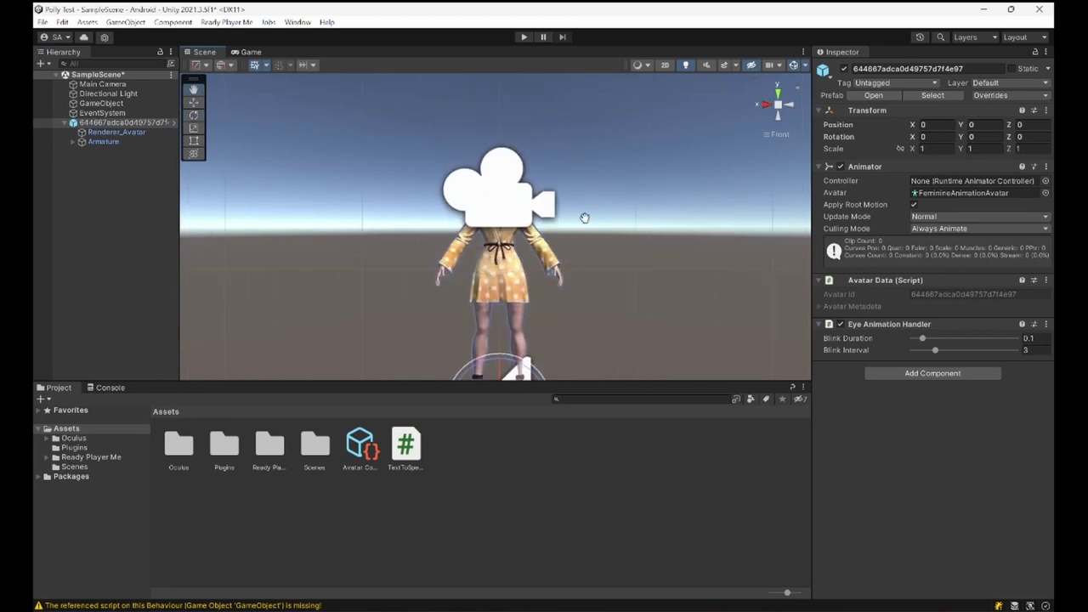
Step: Shrink the scene's 3D gizmo icons with the Gizmos 3D Icons slider
click(793, 64)
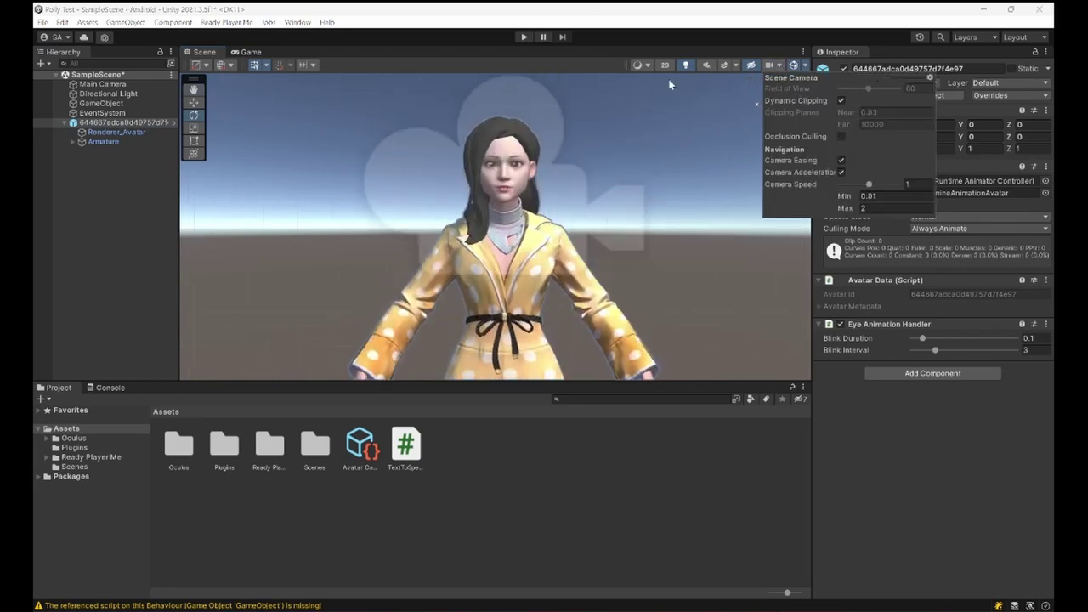
click(804, 65)
click(804, 65)
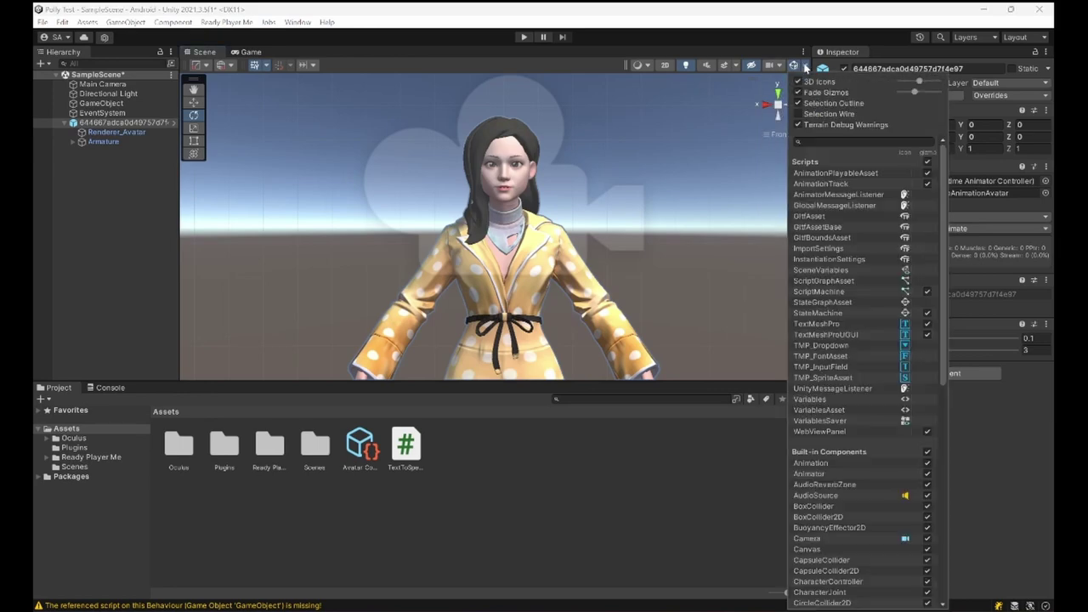
drag(903, 80, 898, 81)
click(693, 135)
scroll(627, 180, up, 5)
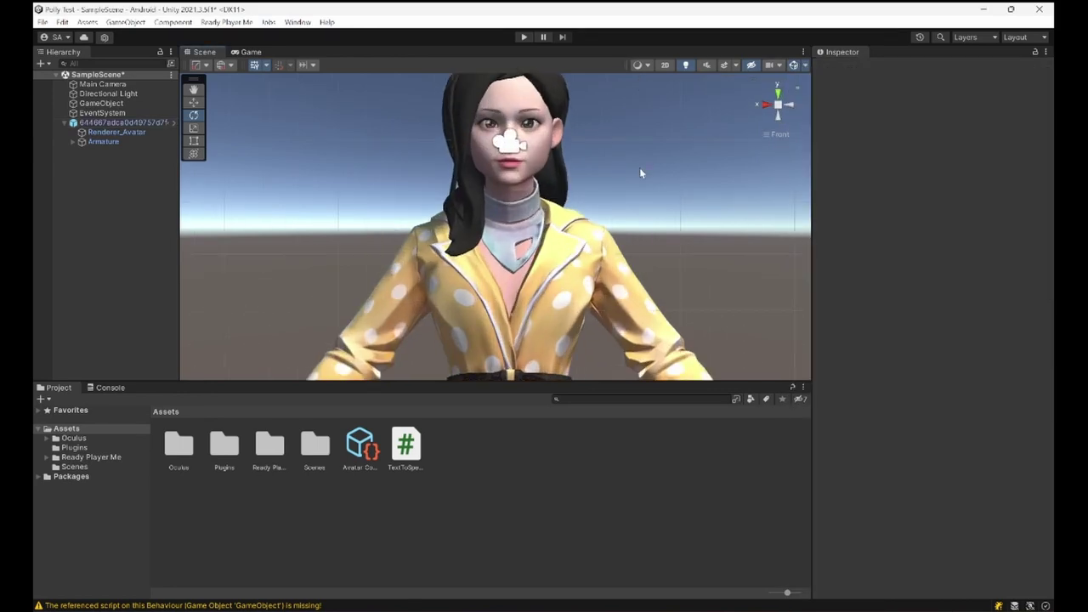
scroll(629, 211, down, 2)
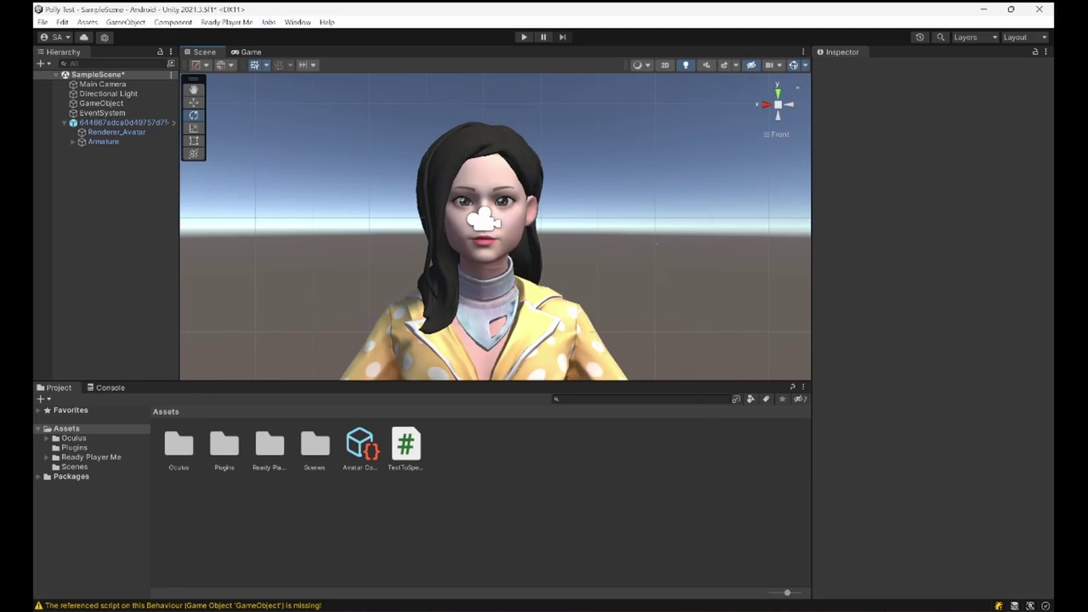
Step: Bring up the Oculus Lipsync Unity v29 page and review its May 24, 2021 release notes
mouse_move(688, 610)
click(796, 547)
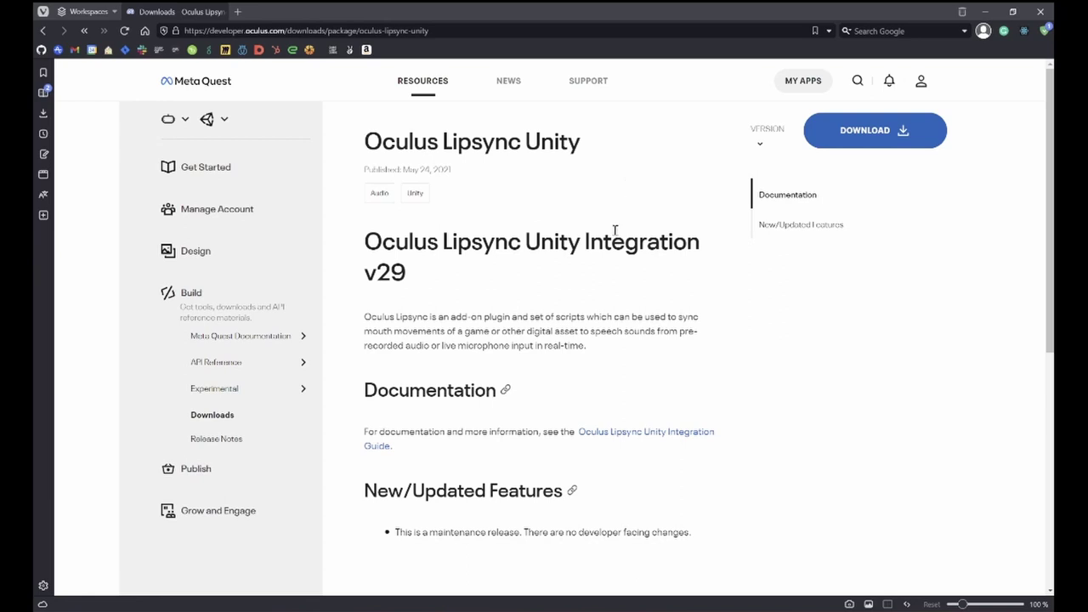
drag(459, 172, 367, 170)
click(532, 180)
drag(469, 172, 410, 171)
click(550, 212)
drag(395, 532, 549, 548)
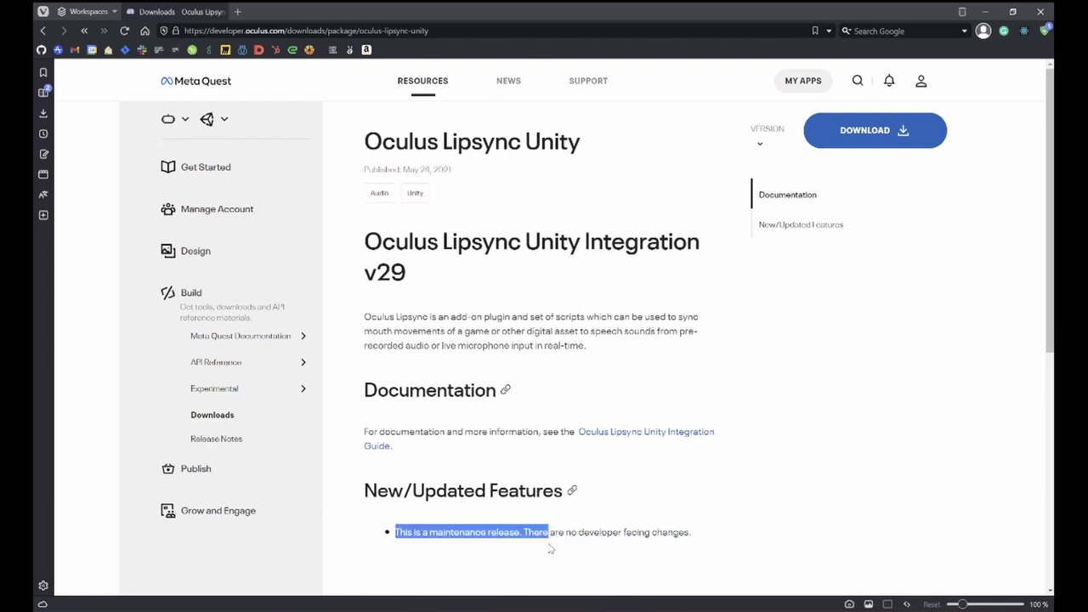
click(722, 532)
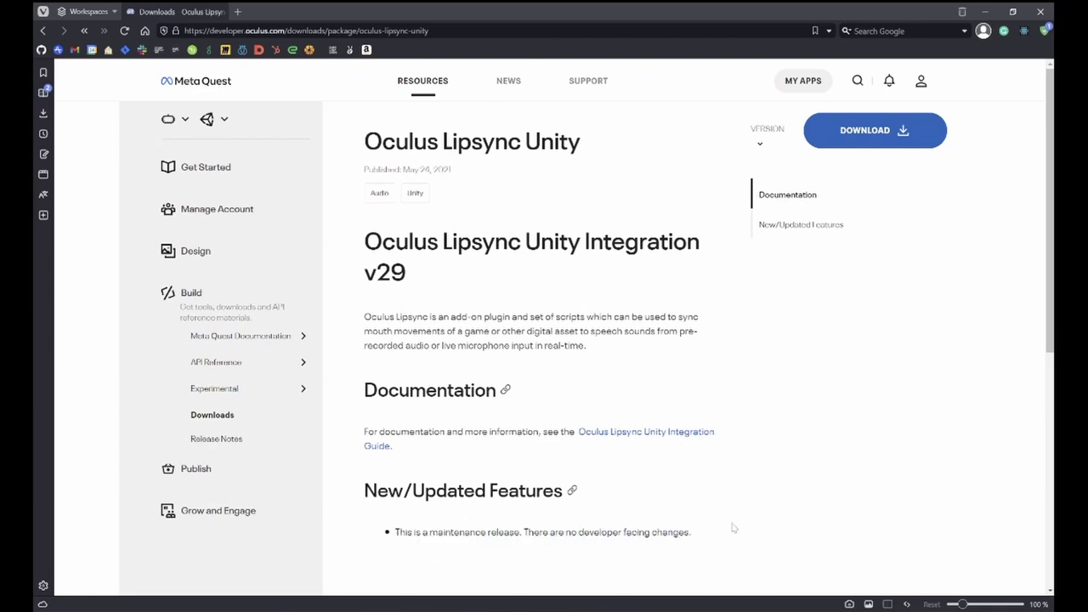
Step: Accept the license terms and download the ovr_lipsync_unity_29.0.0 zip
click(881, 141)
click(518, 280)
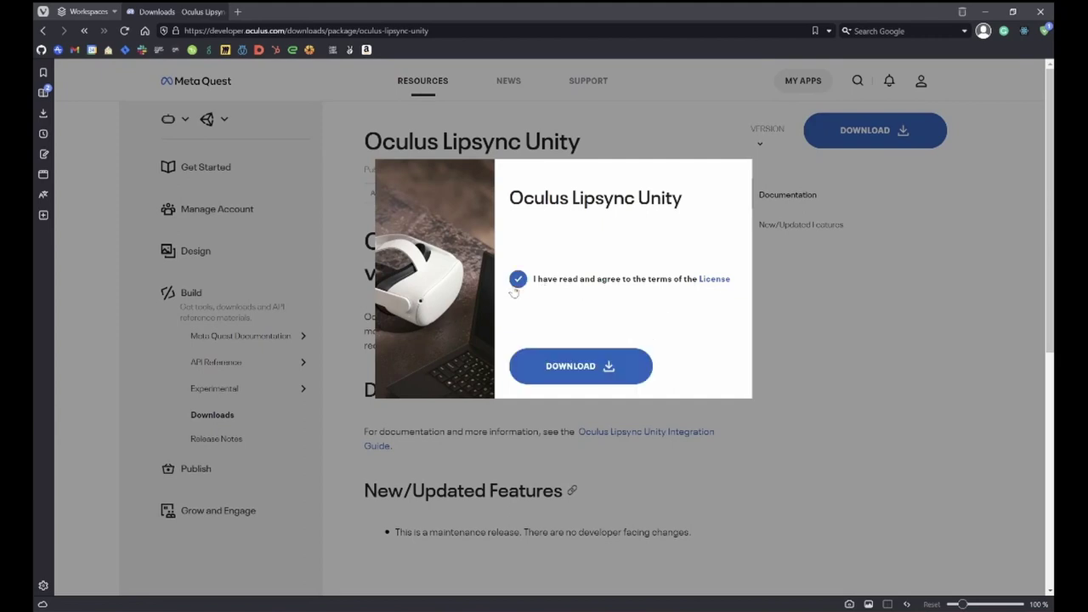
click(721, 285)
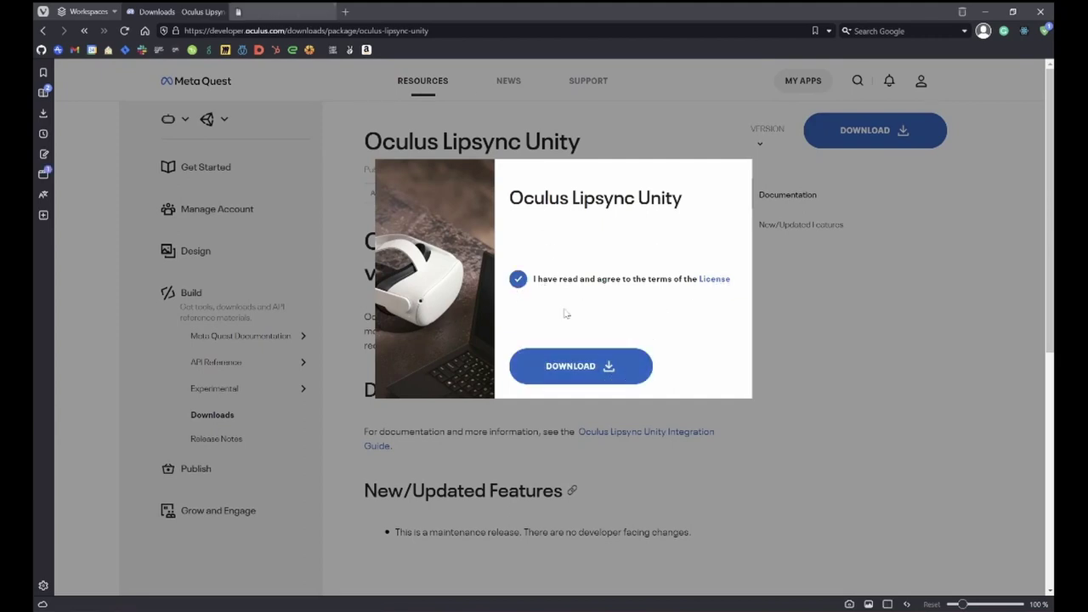
click(585, 375)
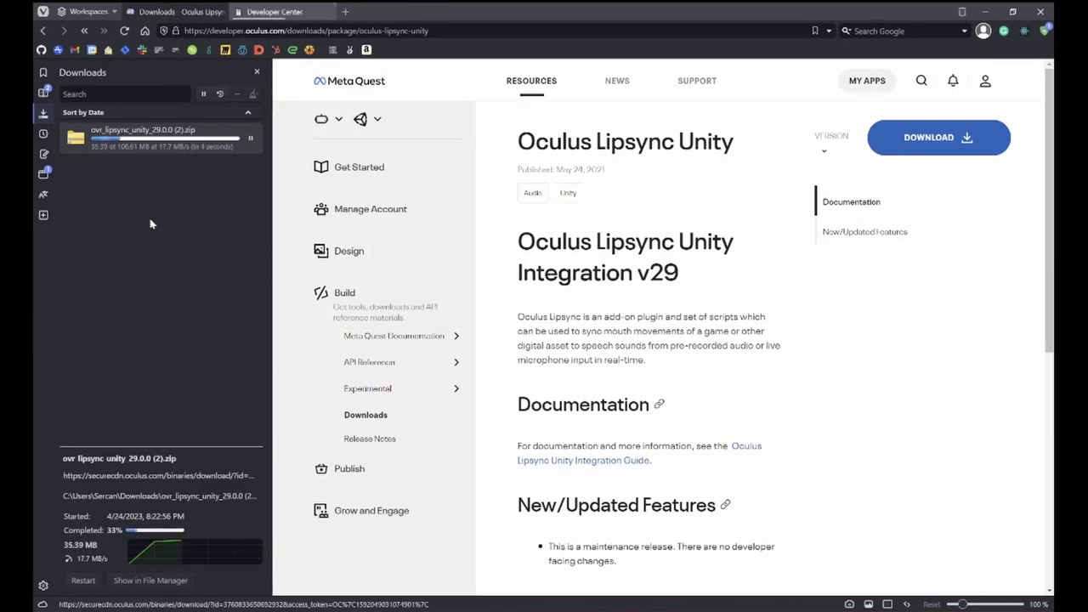
click(132, 146)
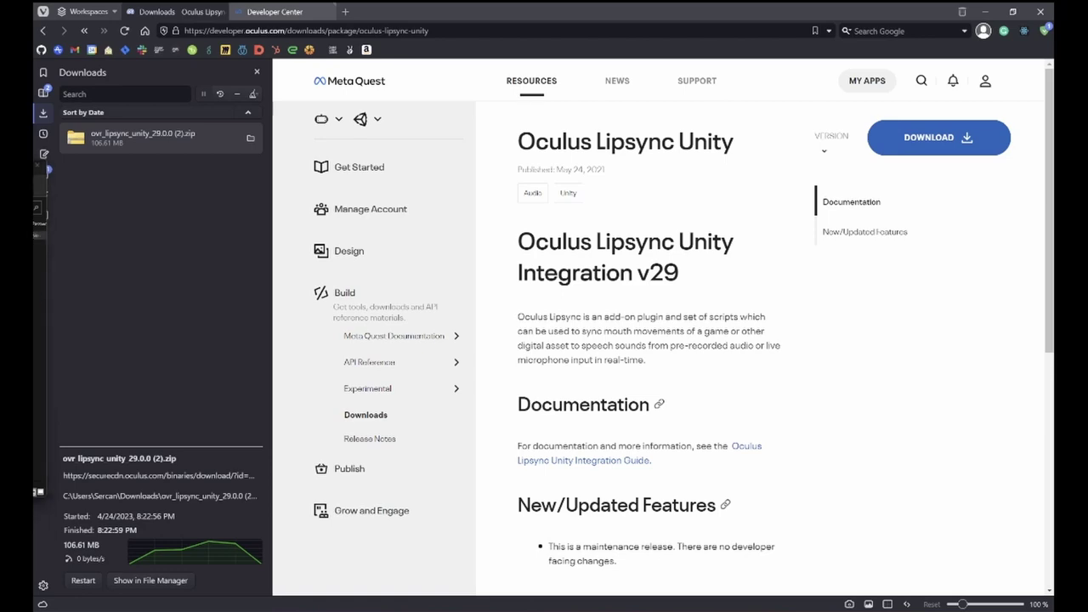
Step: Back in Unity, import all items of the OculusLipSync package
click(986, 12)
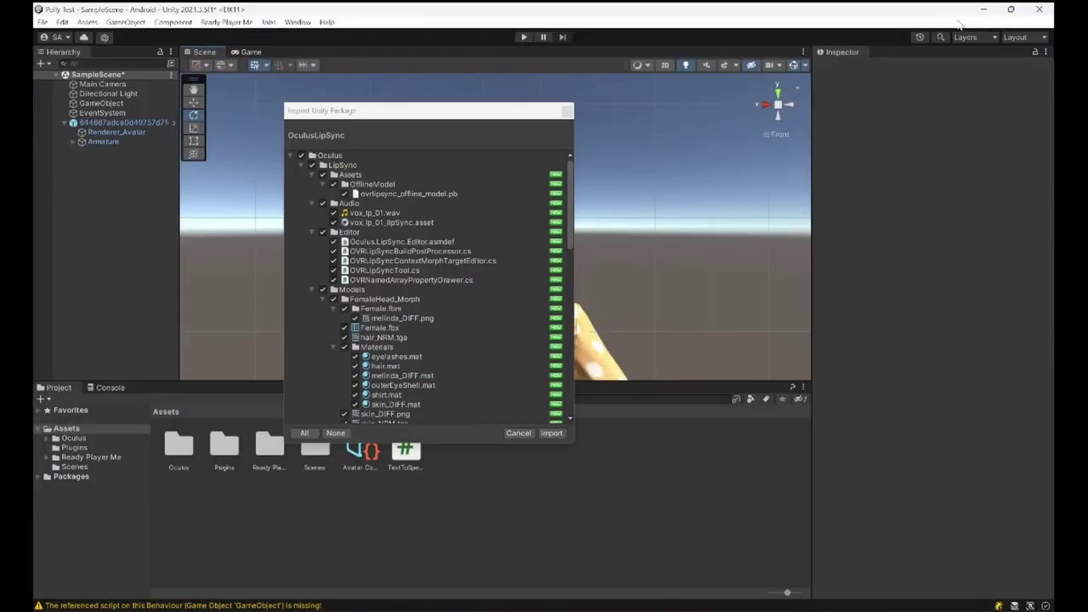
drag(372, 110, 433, 132)
scroll(489, 323, down, 15)
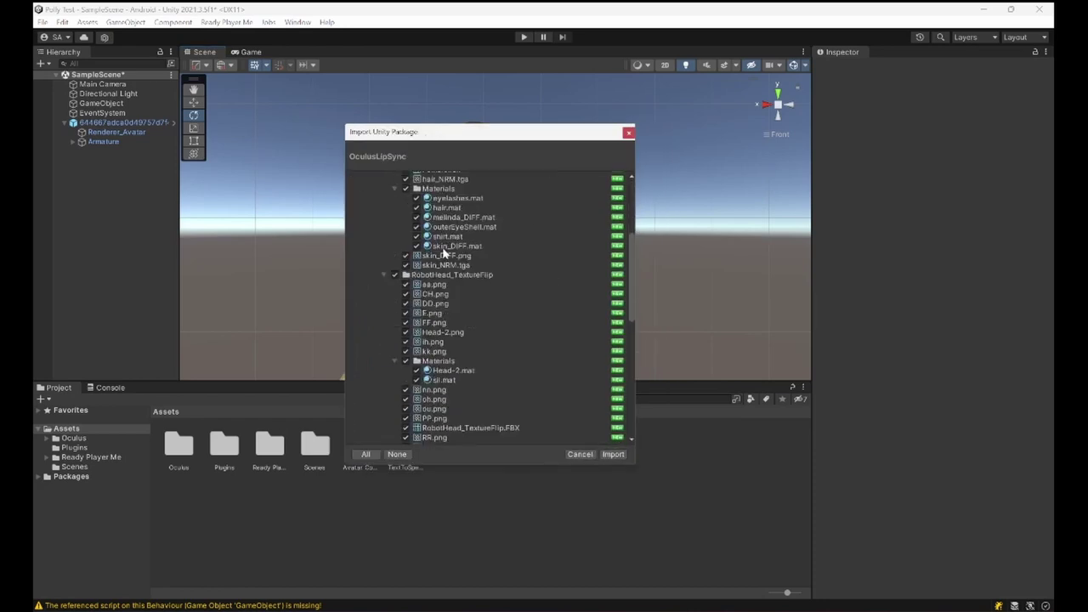
click(612, 454)
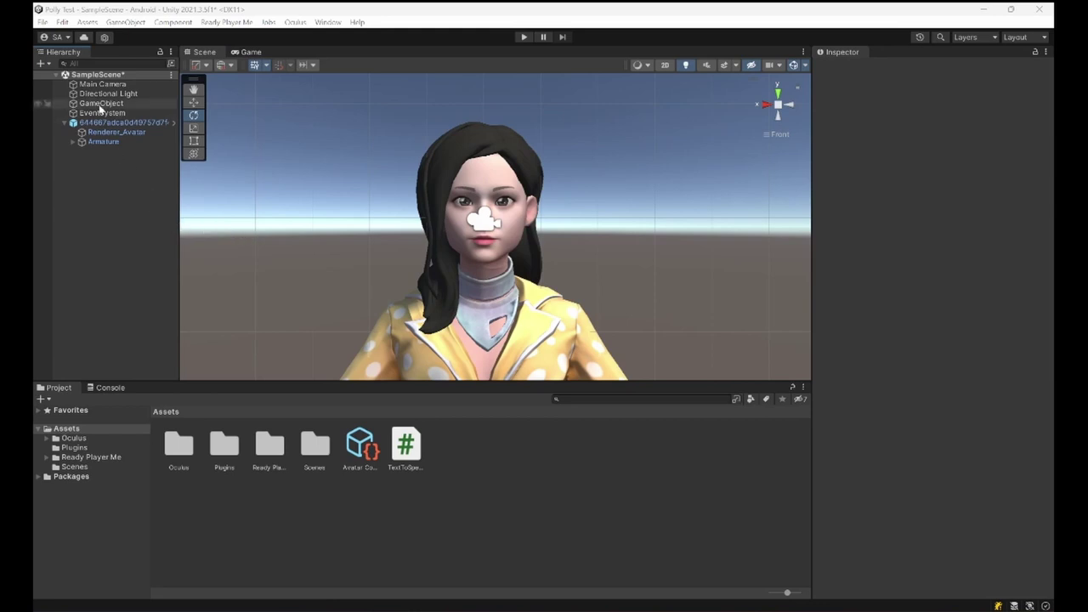
Step: Select GameObject and check its Audio Source component
click(64, 123)
click(102, 102)
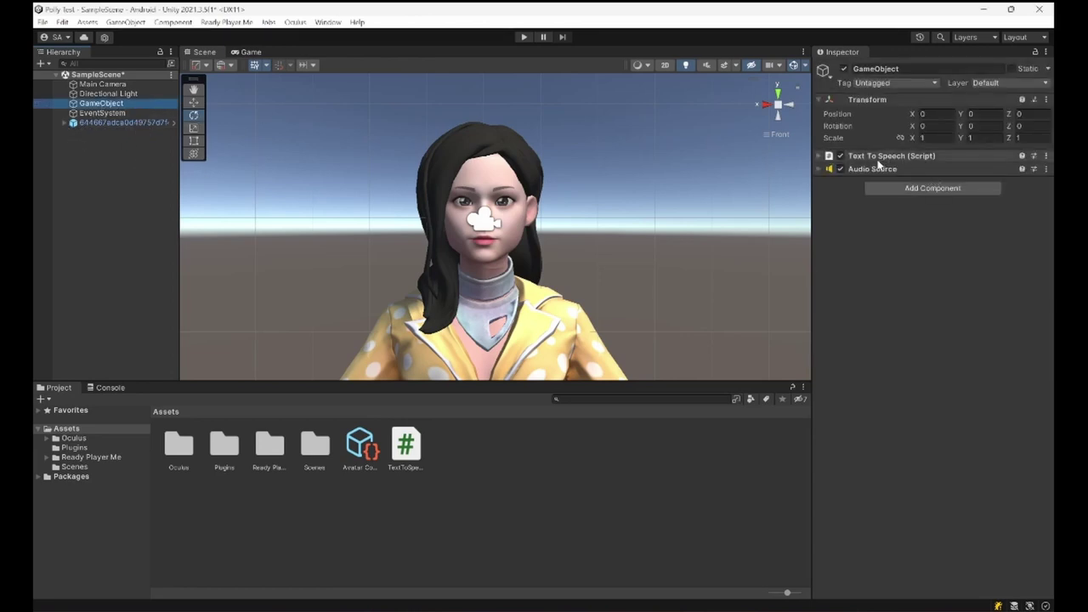
click(876, 169)
click(876, 168)
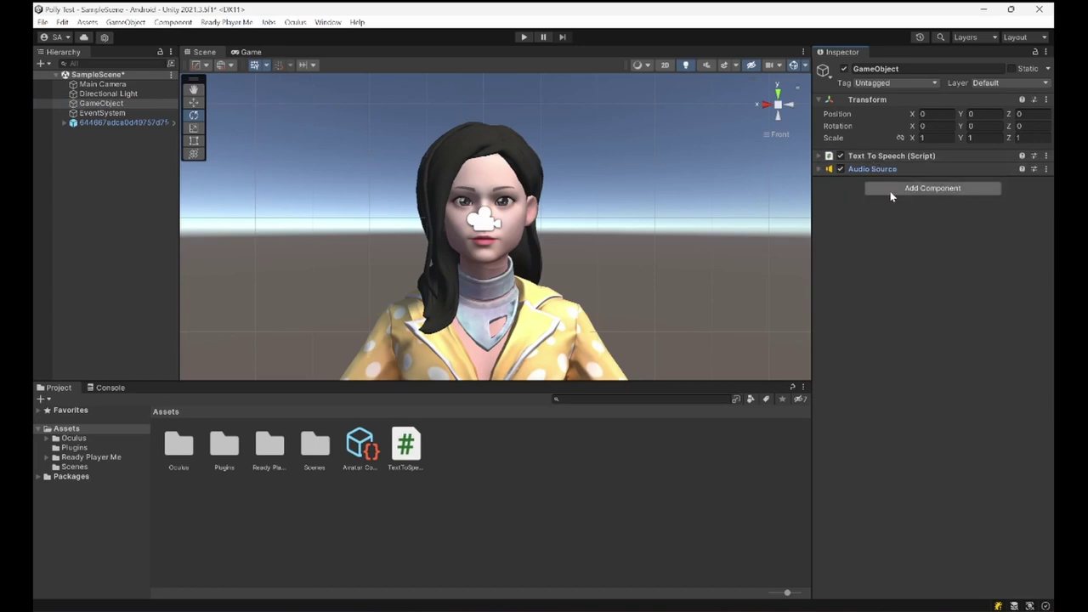
Step: Add OVR Lip Sync Context fed by GameObject's Audio Source, with Audio Loopback enabled
click(891, 188)
text(ovr)
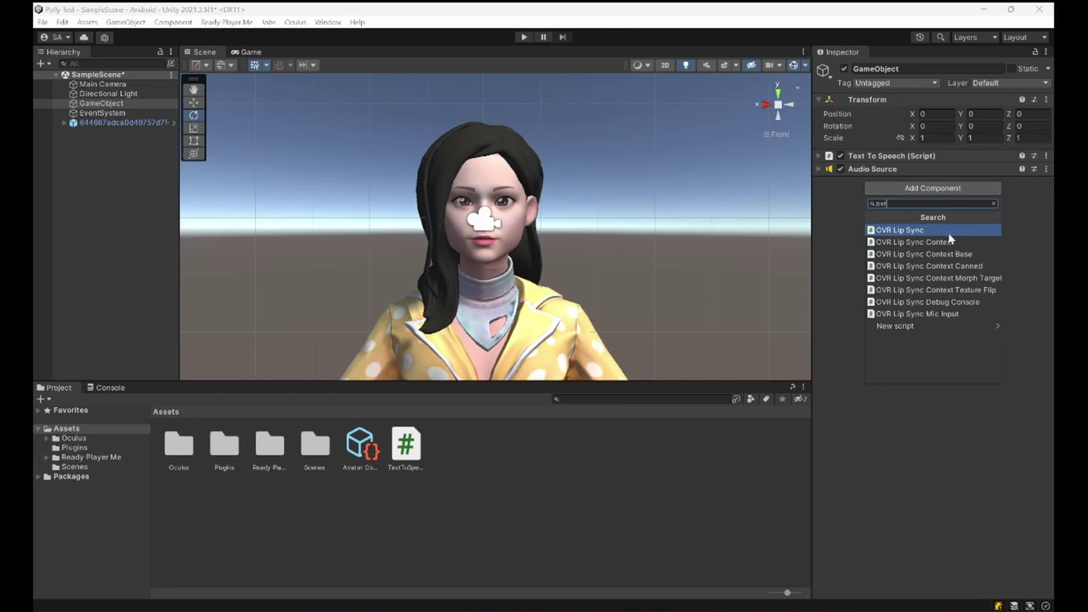
click(924, 243)
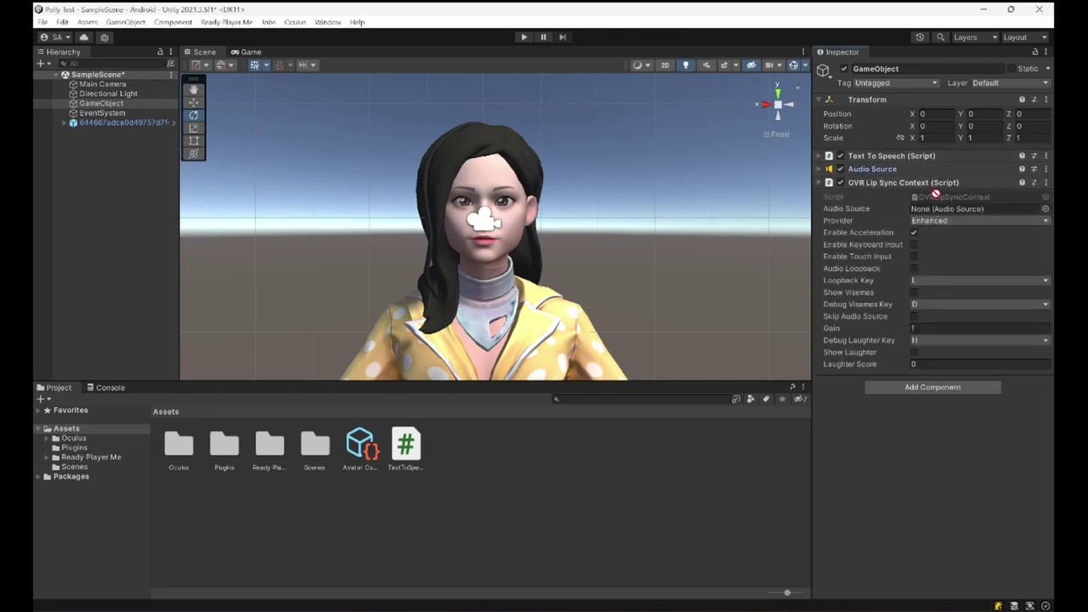
drag(937, 196, 942, 211)
click(914, 269)
click(872, 183)
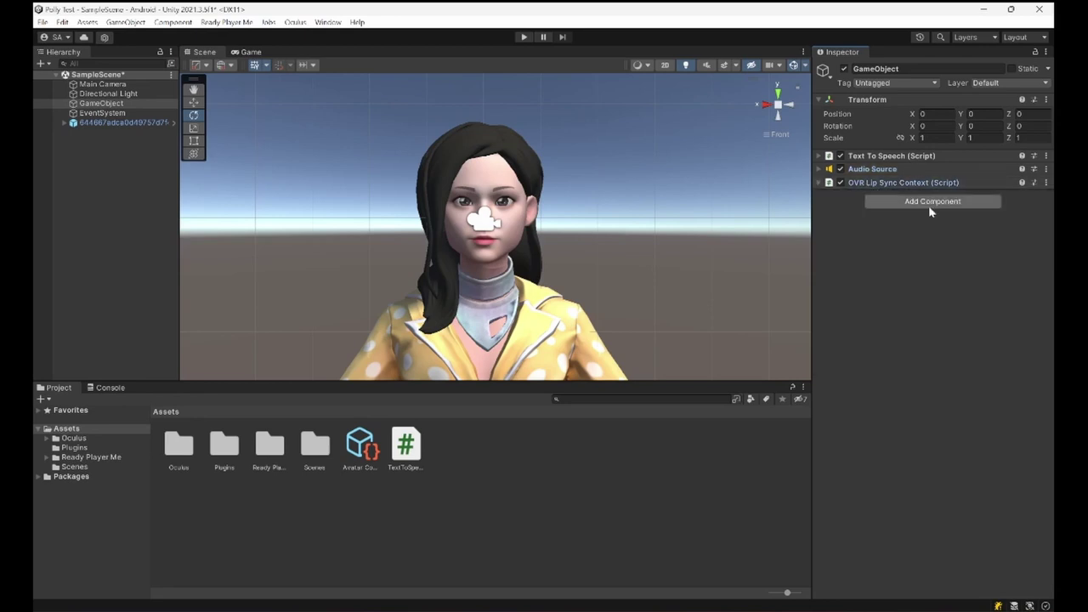
click(929, 204)
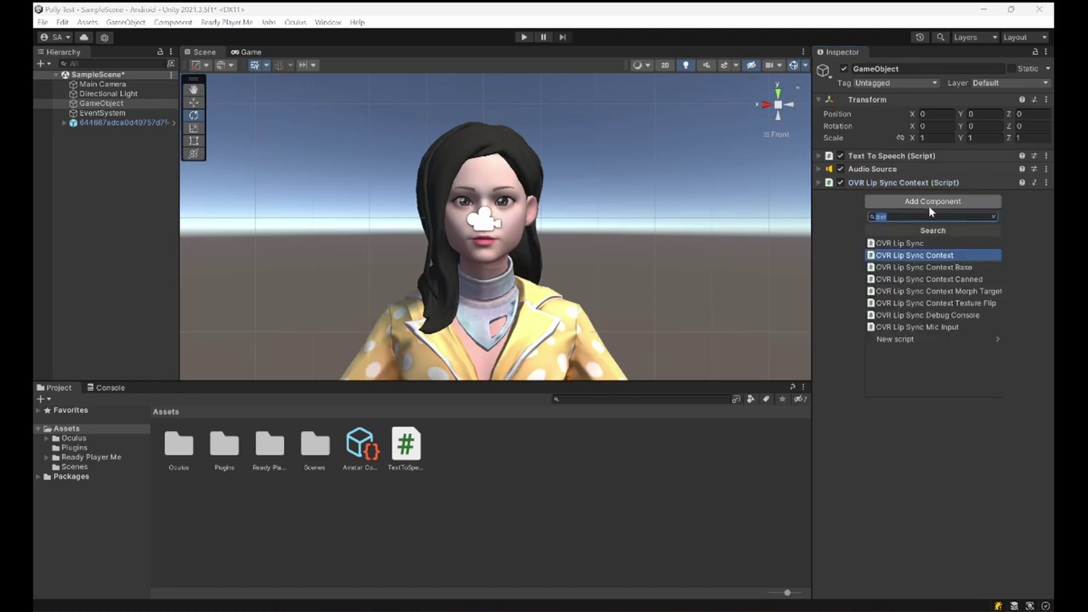
Step: Add OVR Lip Sync Context Morph Target using Renderer_Avatar and check its viseme mappings
click(914, 295)
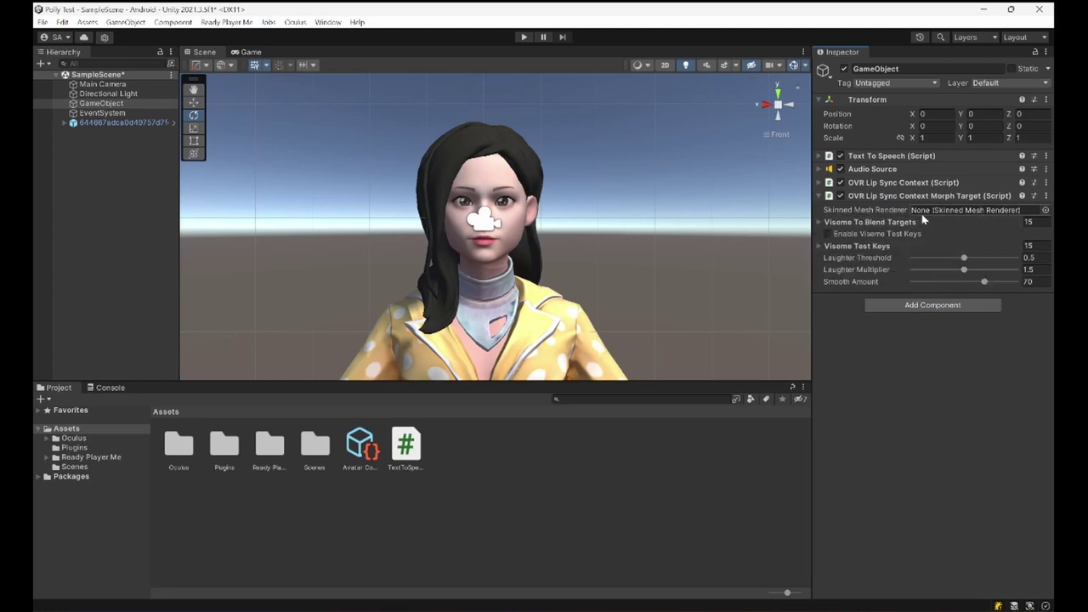
click(63, 123)
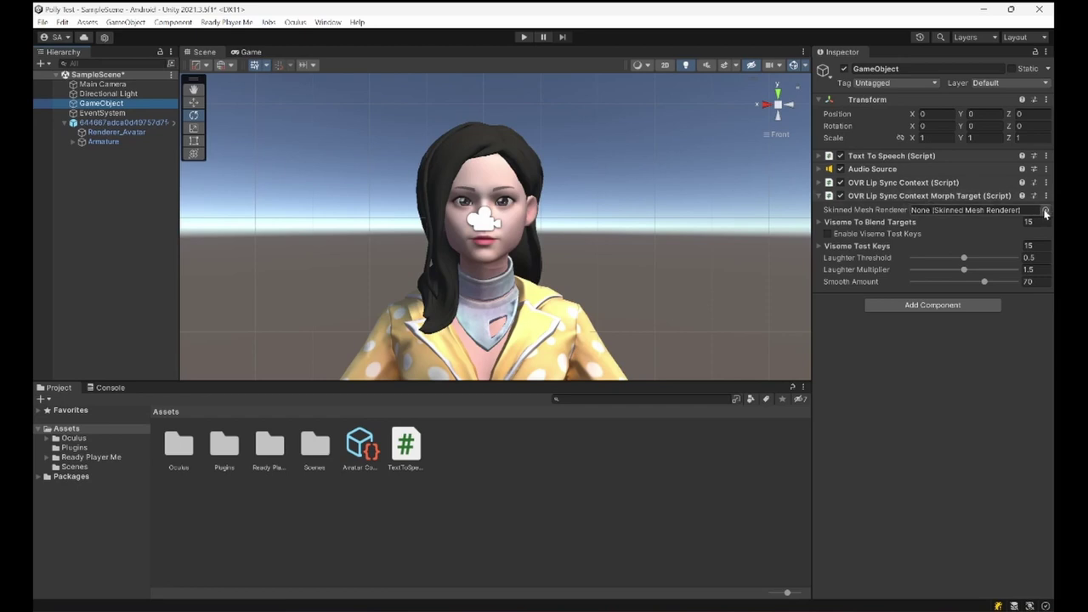
click(1045, 211)
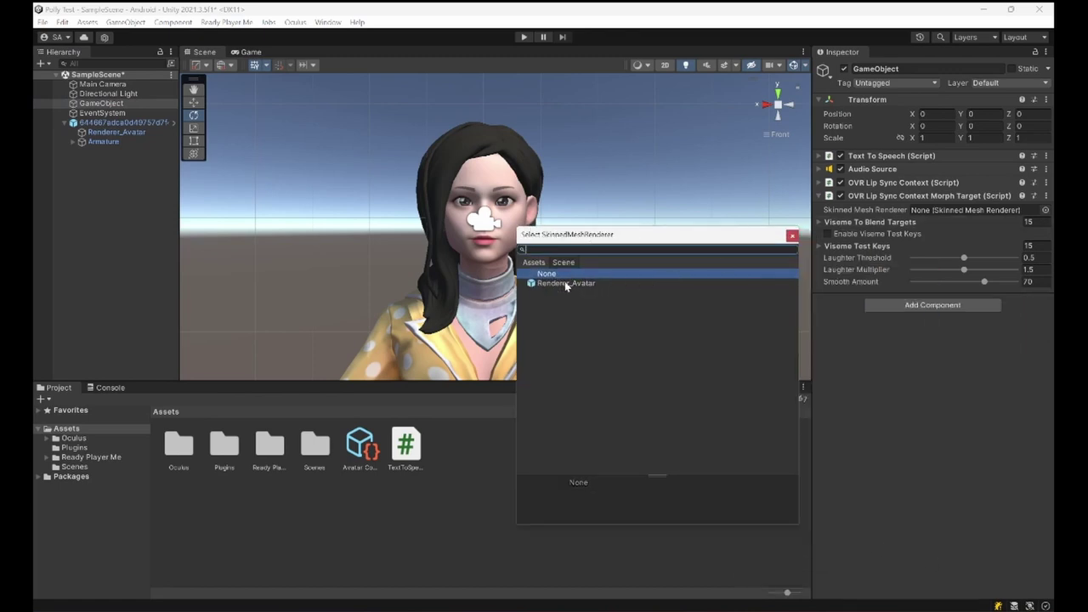
double_click(562, 283)
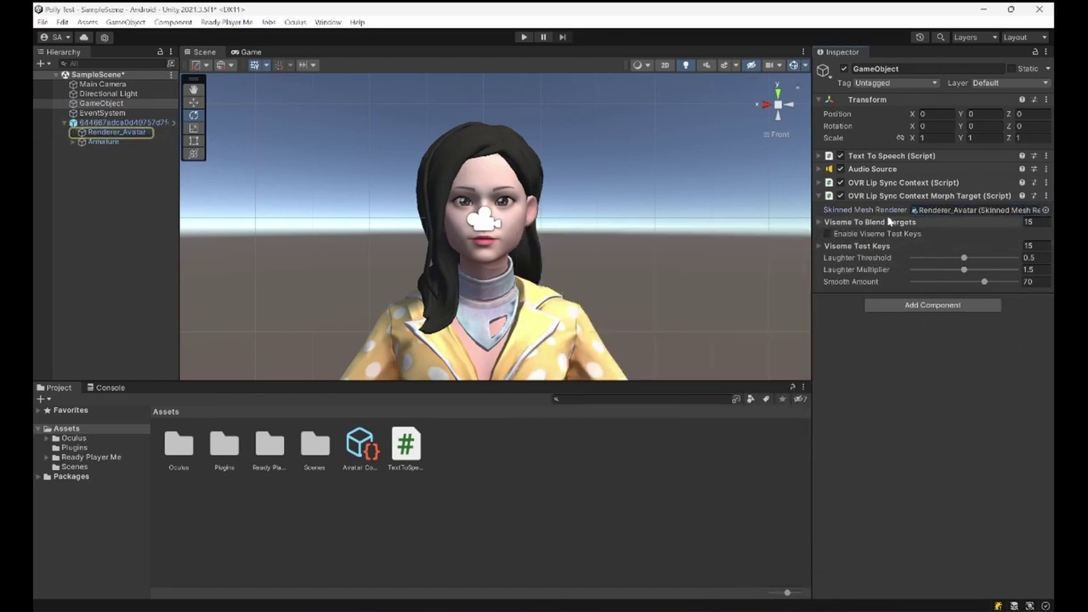
click(858, 224)
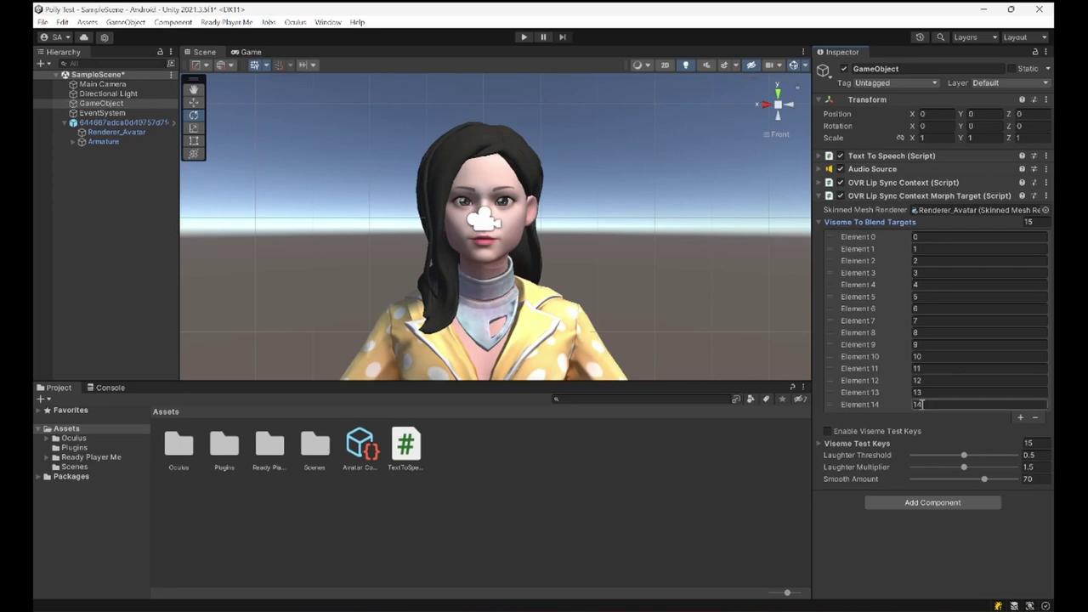
click(867, 223)
Step: Inspect the avatar's components, then run and stop a quick play-mode test
click(136, 132)
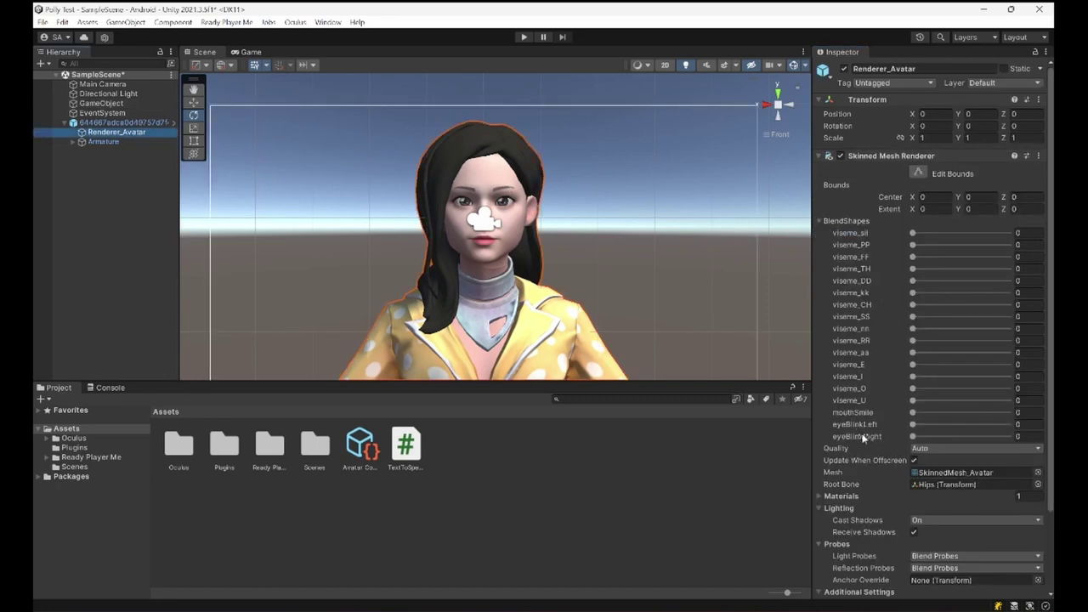
click(125, 124)
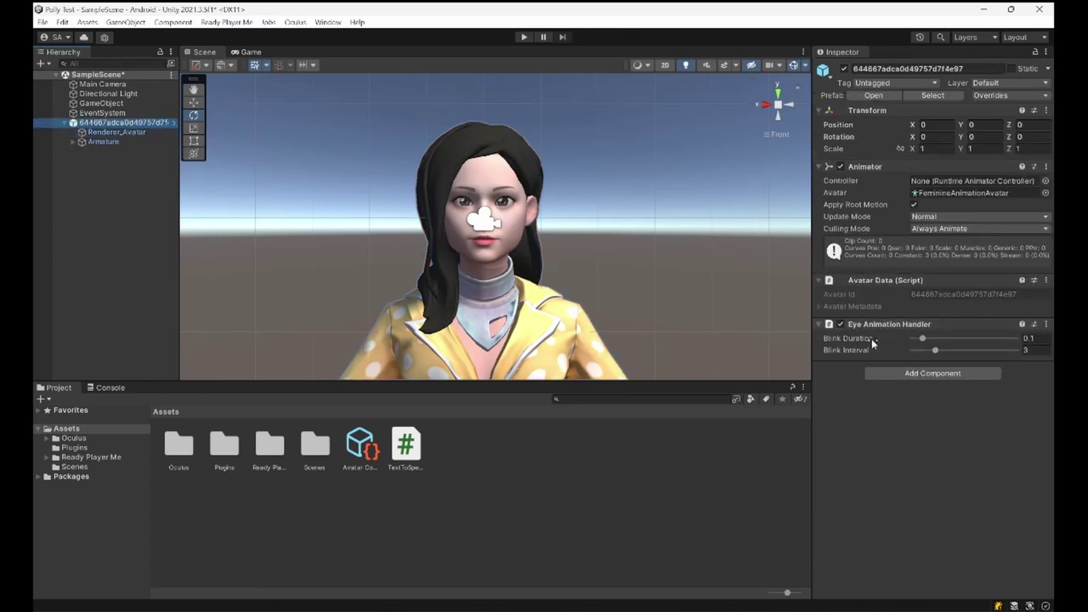
click(873, 281)
click(858, 166)
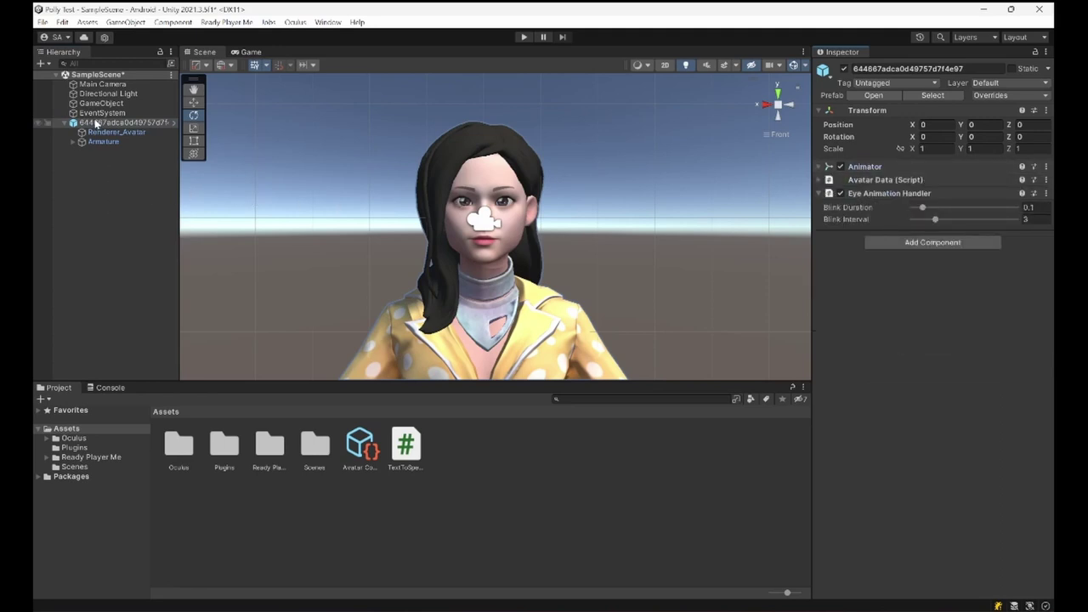
click(100, 233)
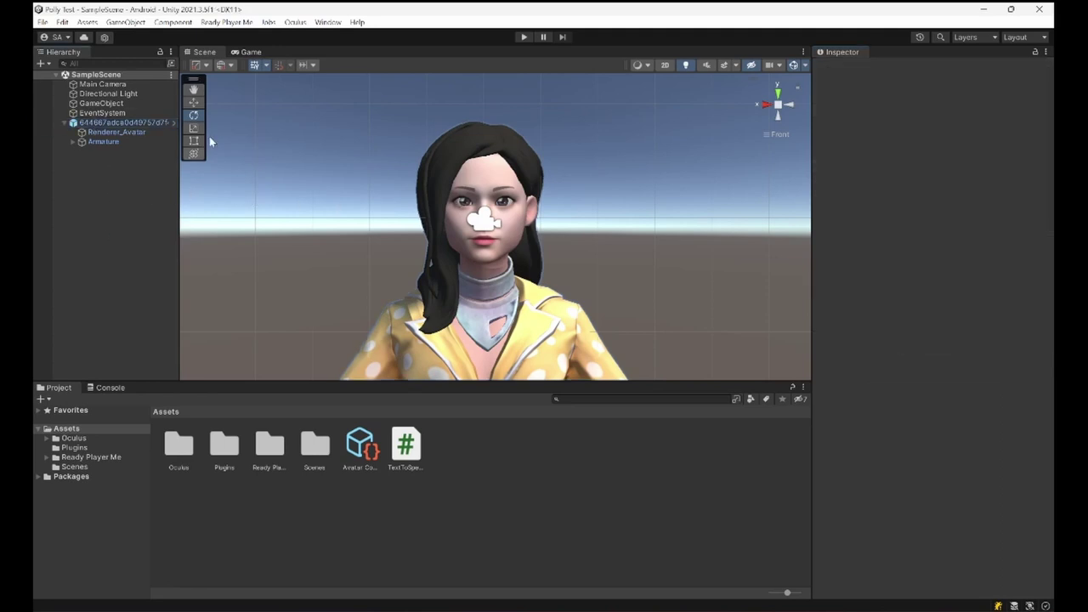
click(118, 102)
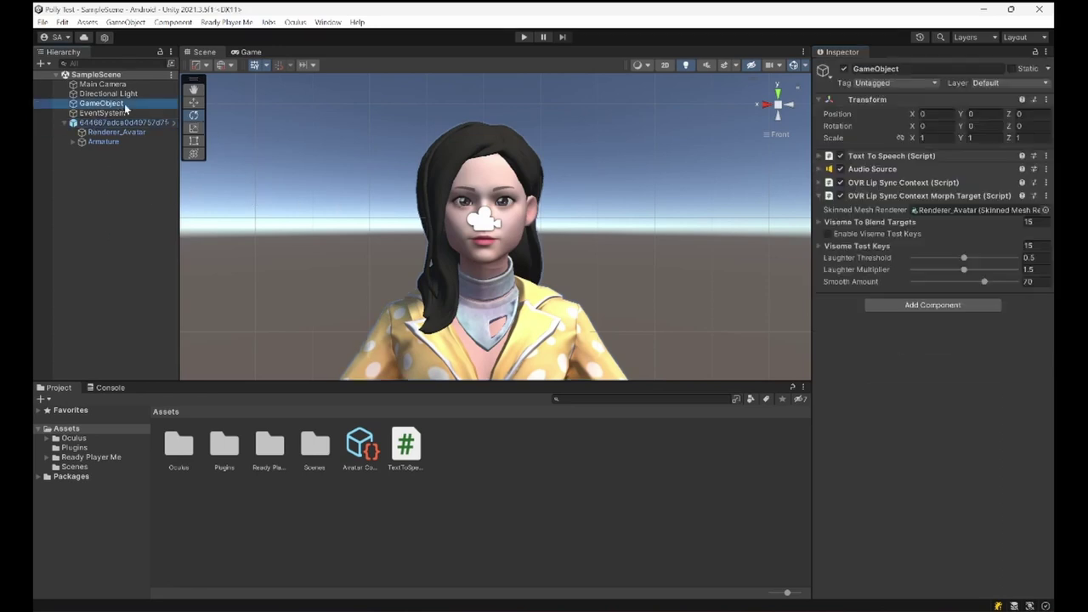
click(523, 38)
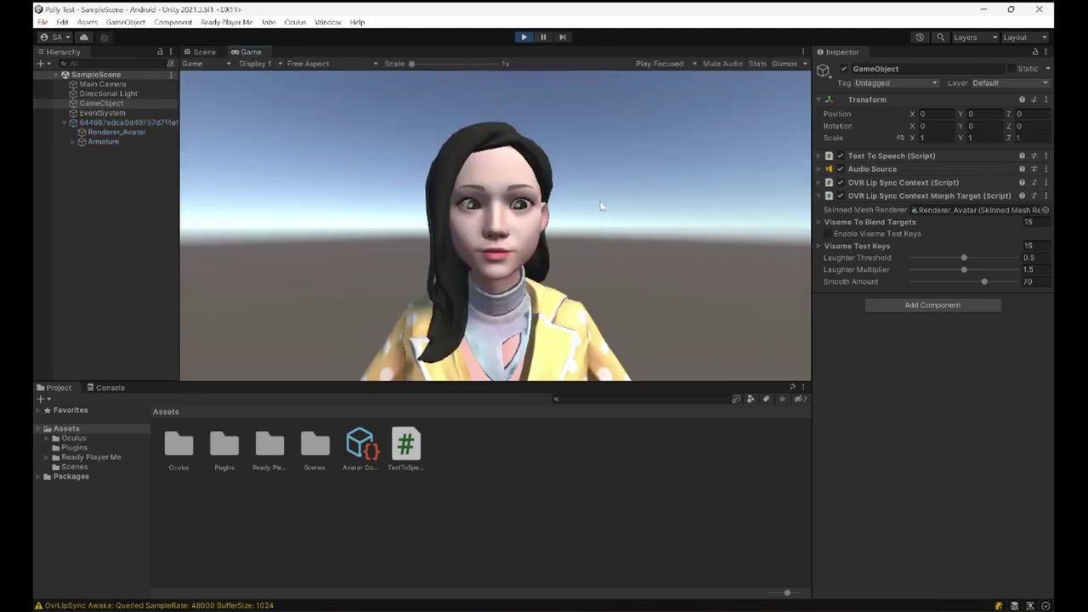
click(523, 38)
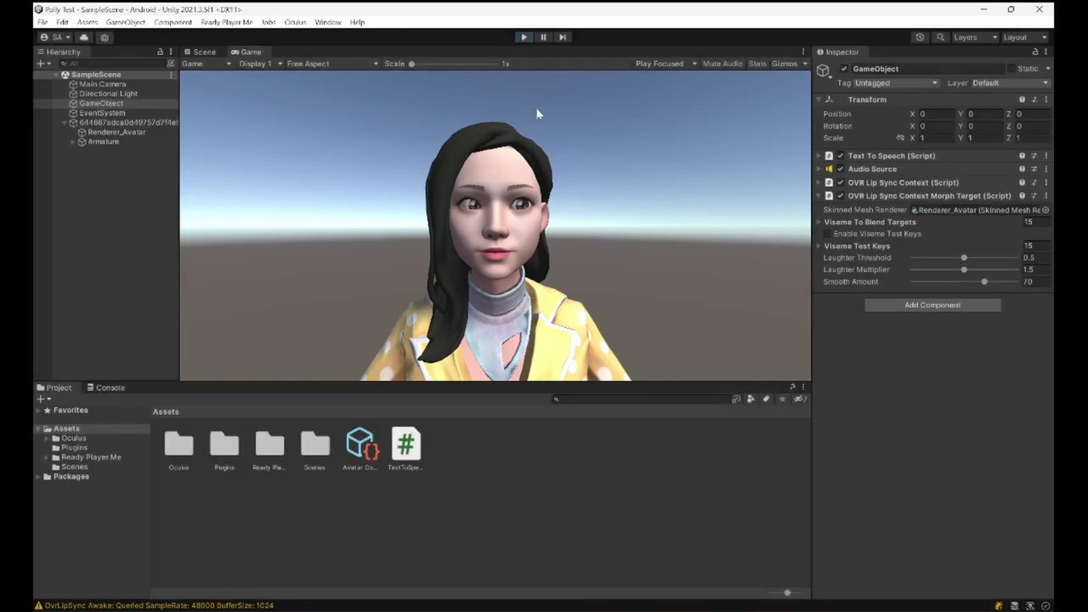
Step: Frame the avatar's face and try the viseme_PP blendshape slider
click(112, 133)
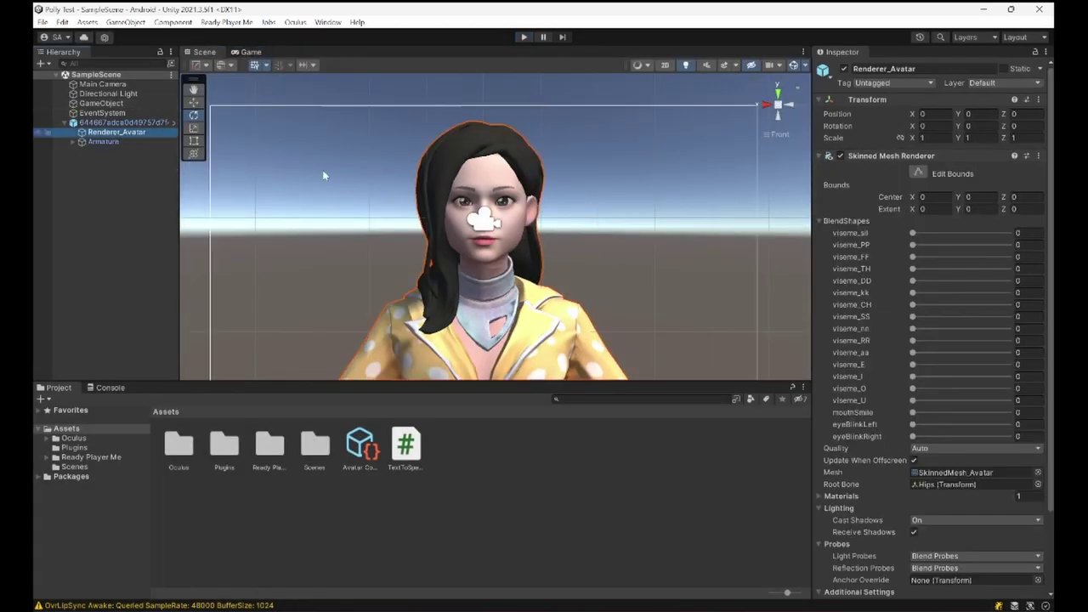
key(f)
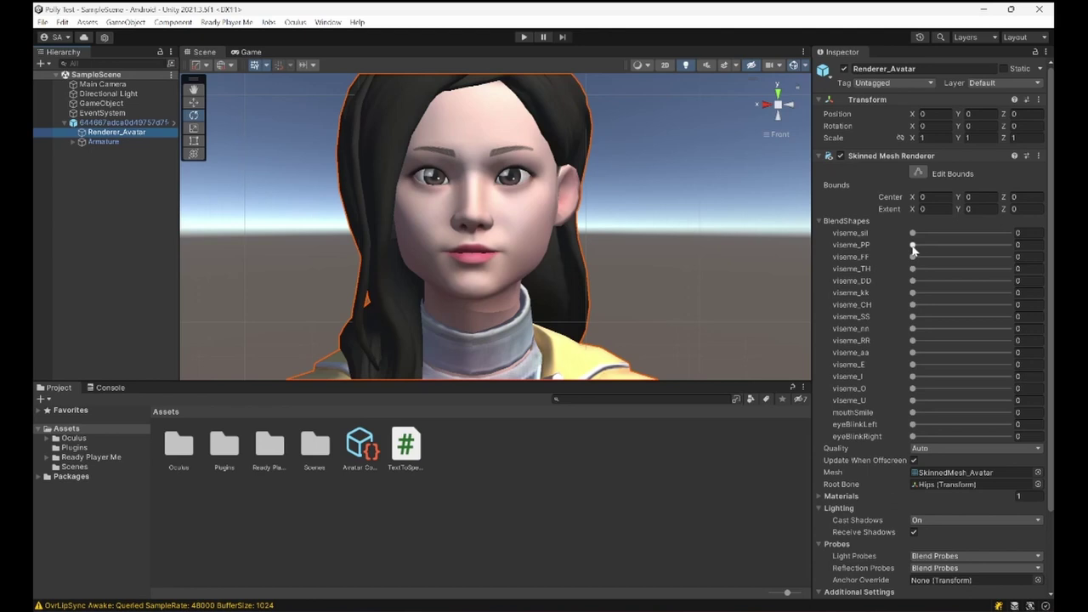
drag(913, 247, 884, 265)
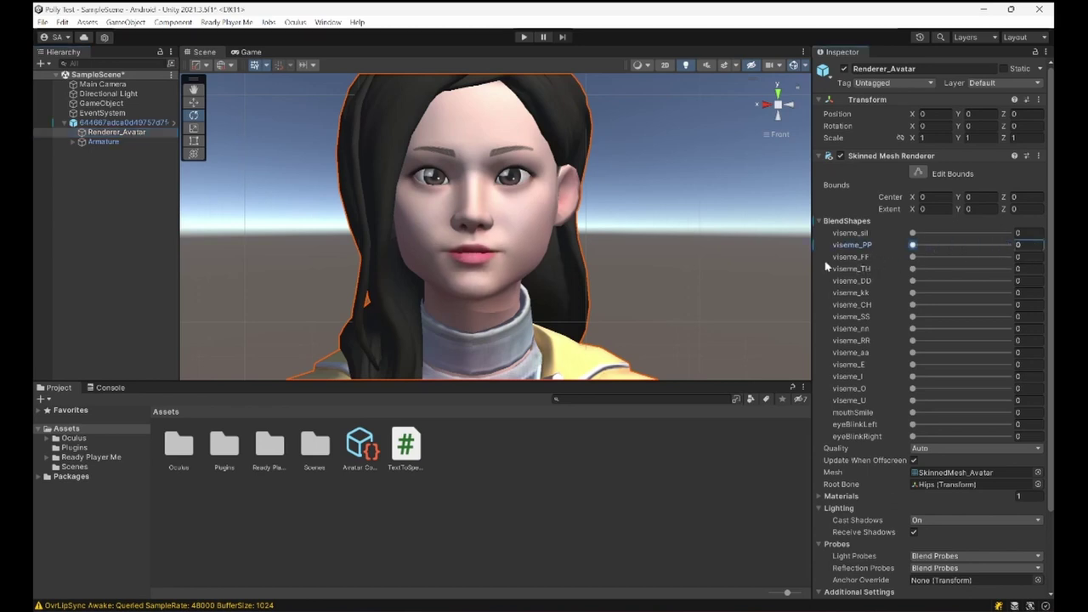
Step: Open the OVR Lip Sync Context Morph Target script for editing via Edit Script
click(119, 123)
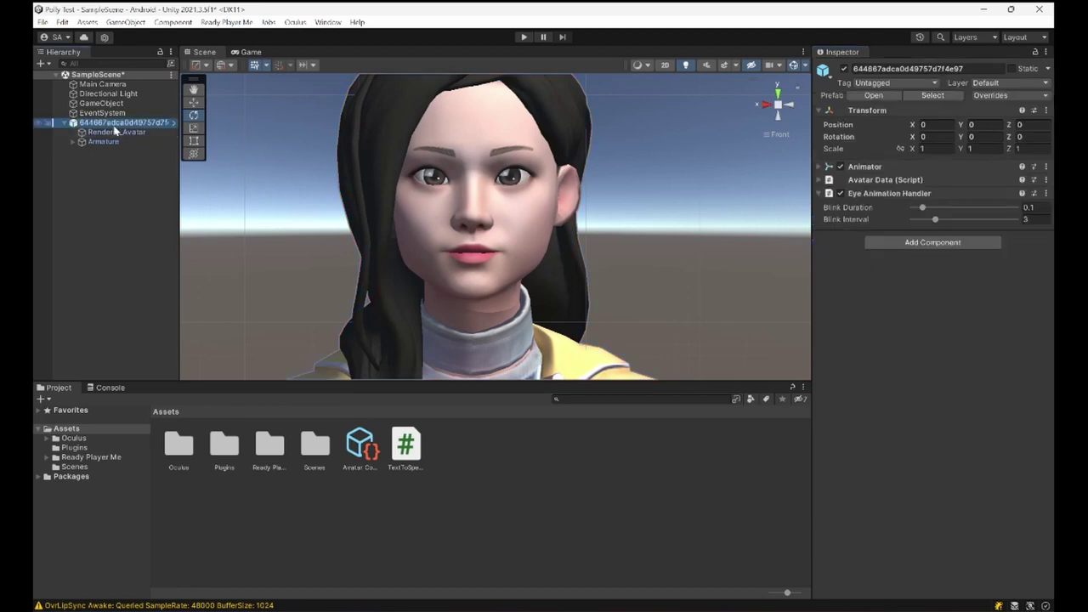
click(104, 105)
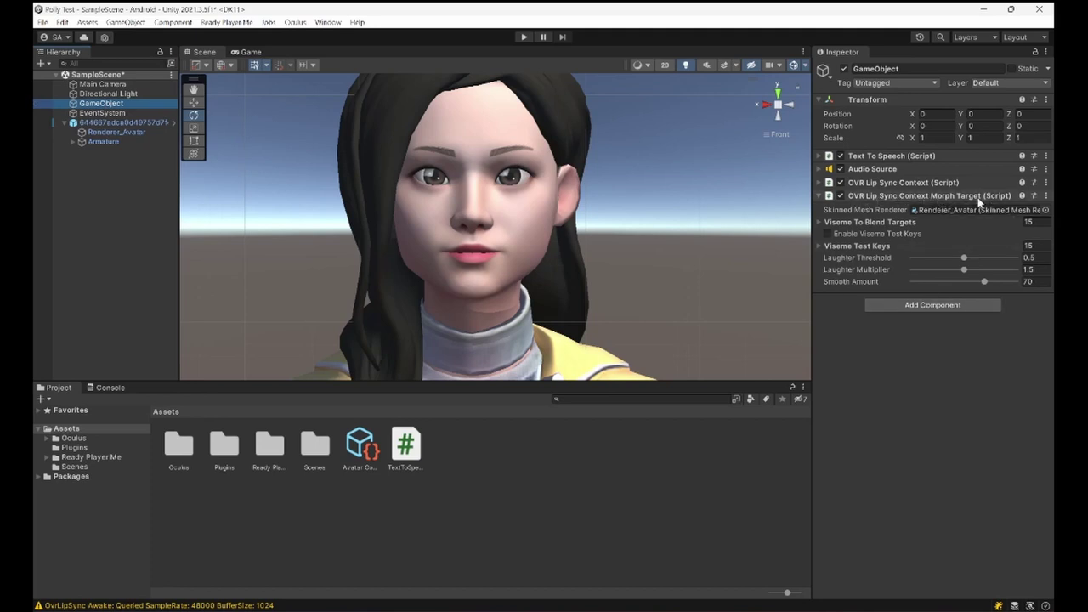
click(1046, 196)
click(972, 349)
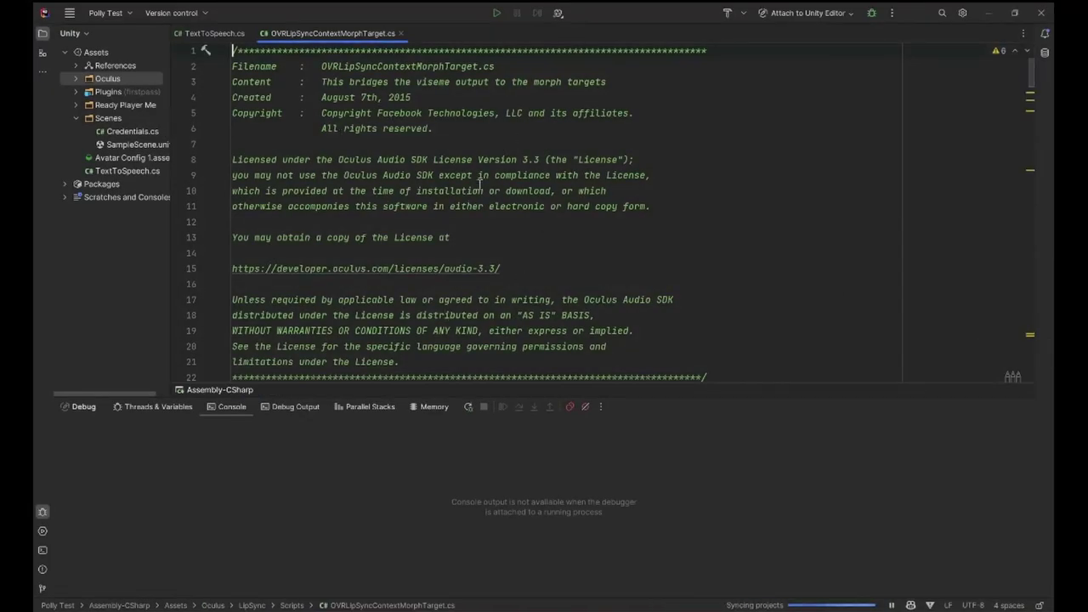
Step: Change the viseme weight multiplier on line 169 from 100 to 1
scroll(552, 206, down, 8)
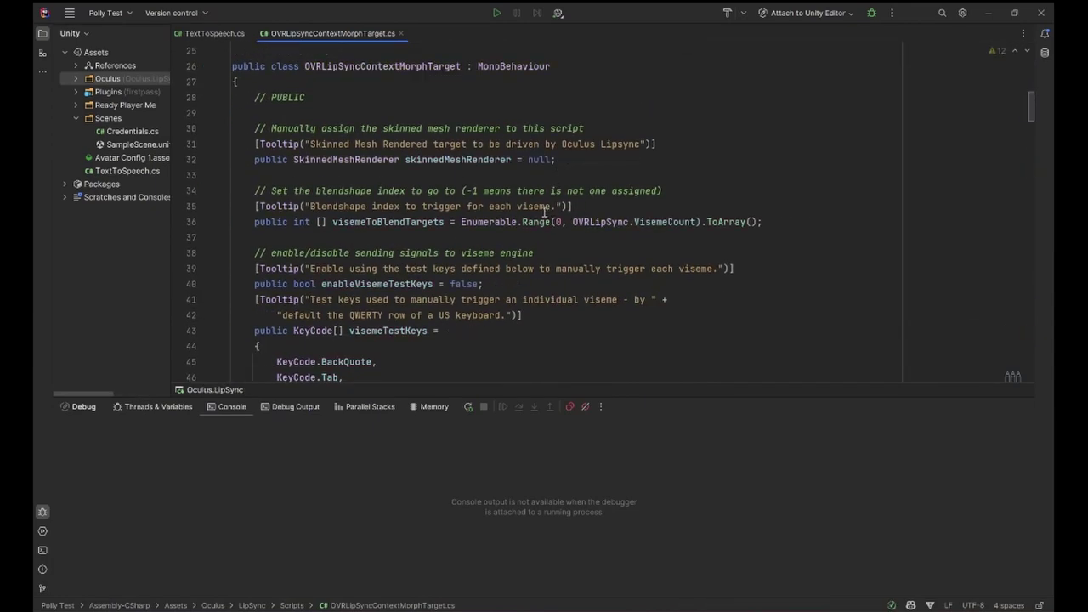
scroll(498, 170, down, 7)
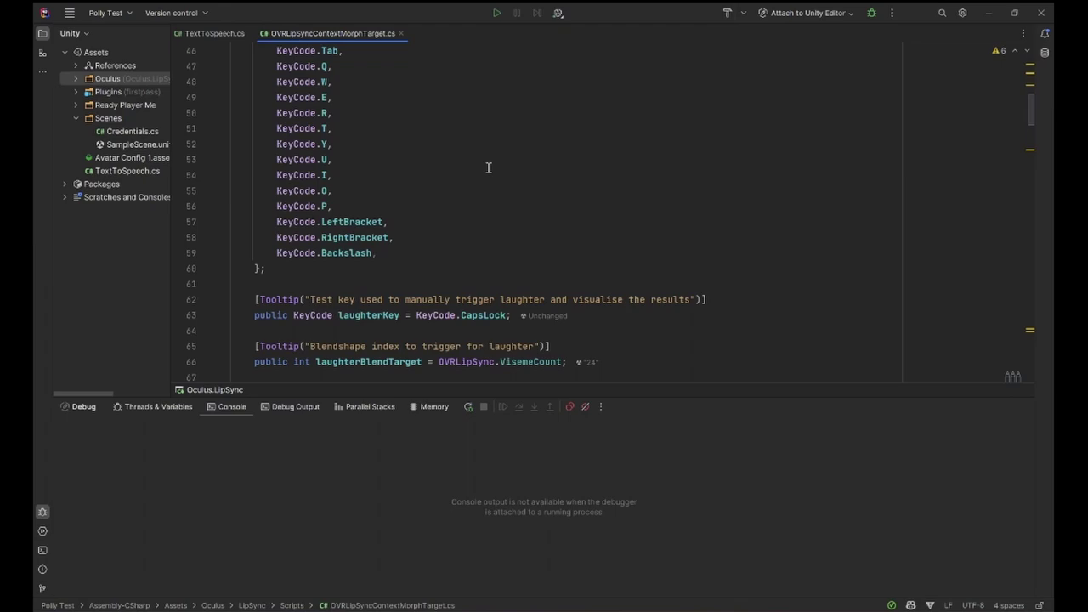
scroll(489, 167, down, 3)
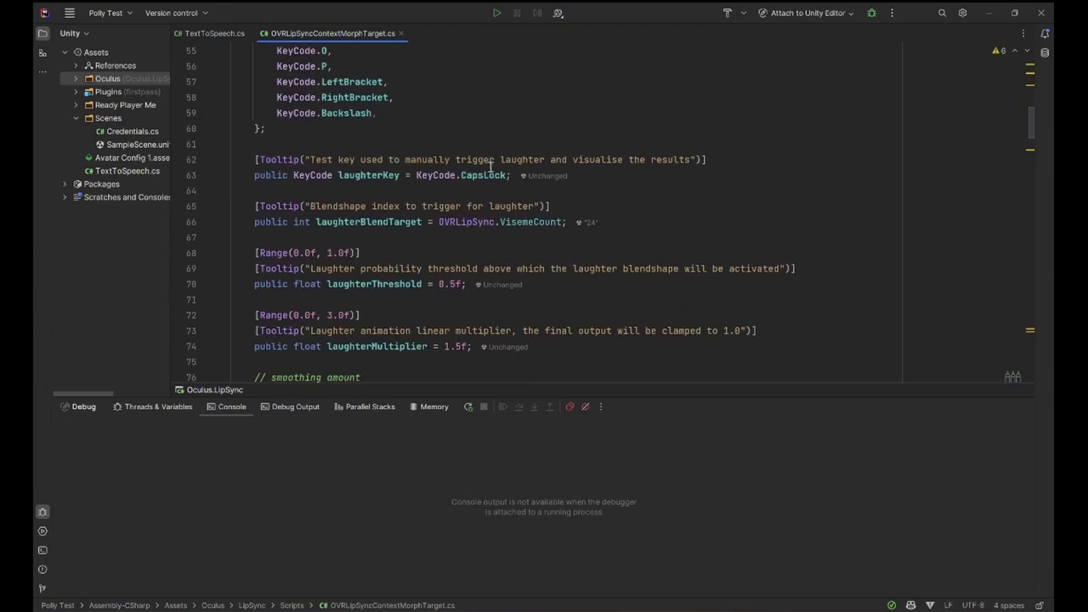
scroll(491, 166, down, 15)
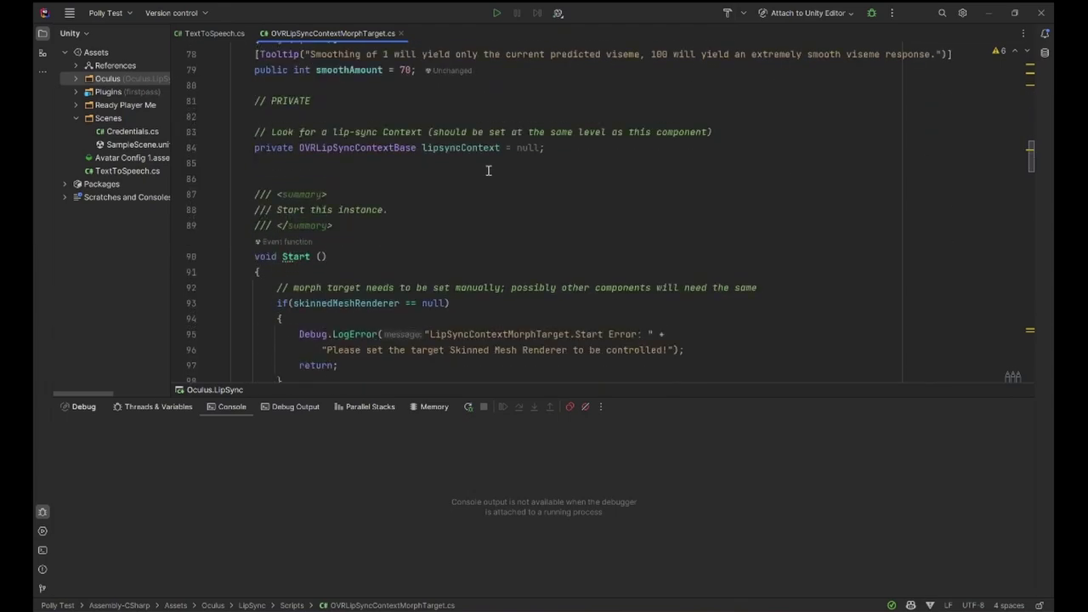
scroll(496, 164, down, 16)
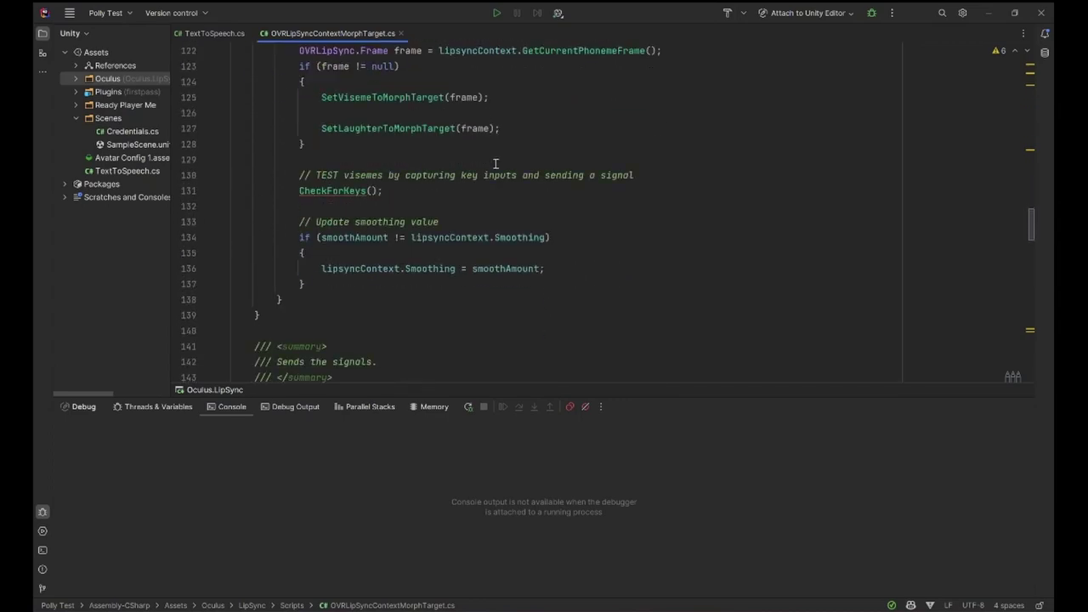
scroll(491, 170, up, 3)
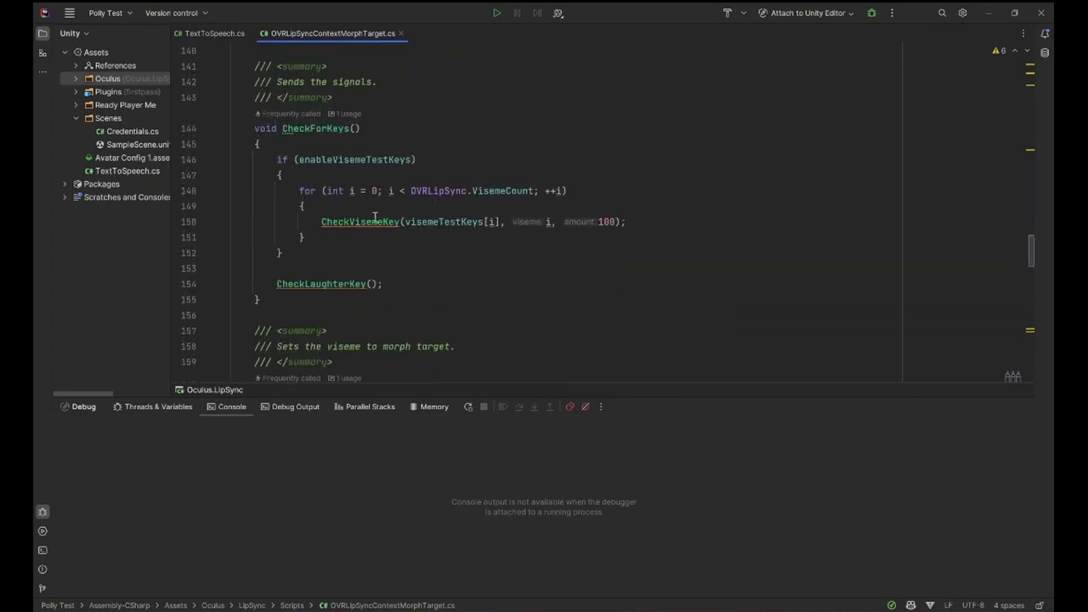
double_click(606, 221)
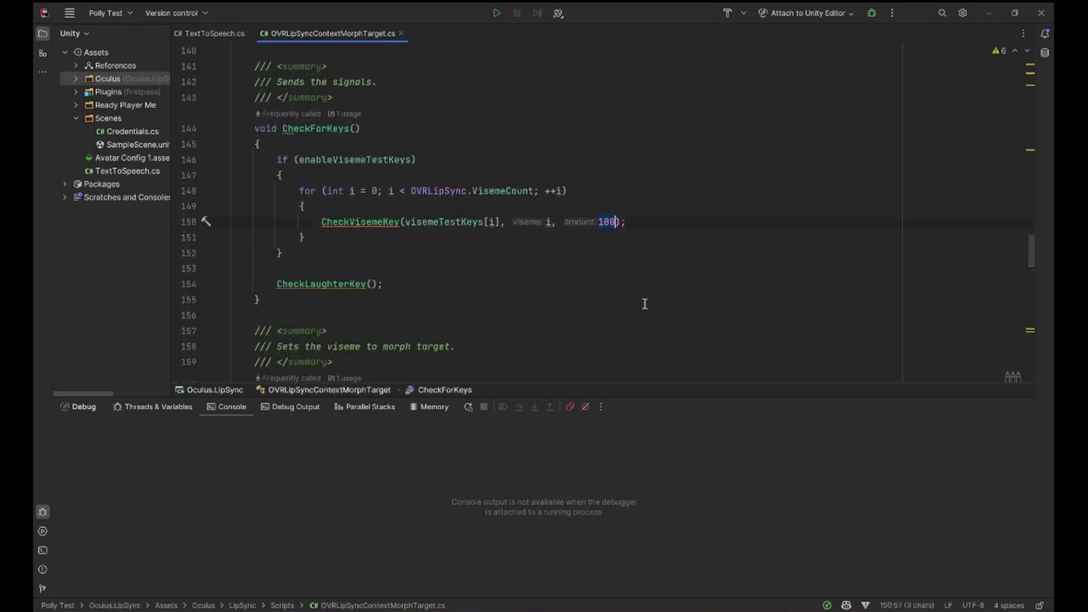
click(600, 269)
scroll(591, 269, down, 7)
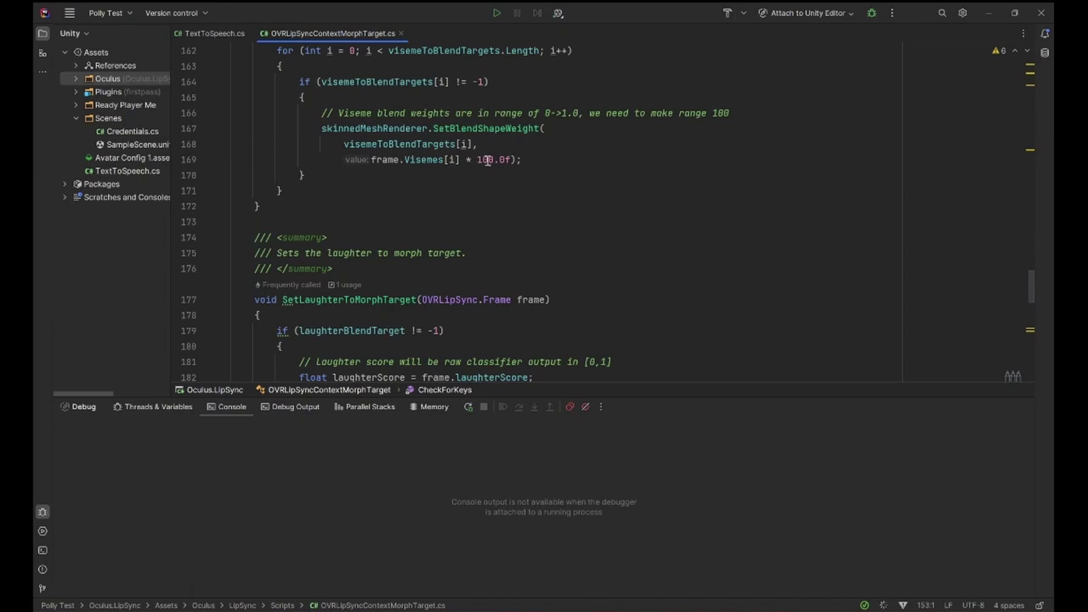
double_click(488, 160)
text(1)
click(511, 190)
Step: Change the 100 multipliers on line 191 and the laughter line 220 to 1
scroll(511, 191, down, 4)
scroll(510, 190, down, 1)
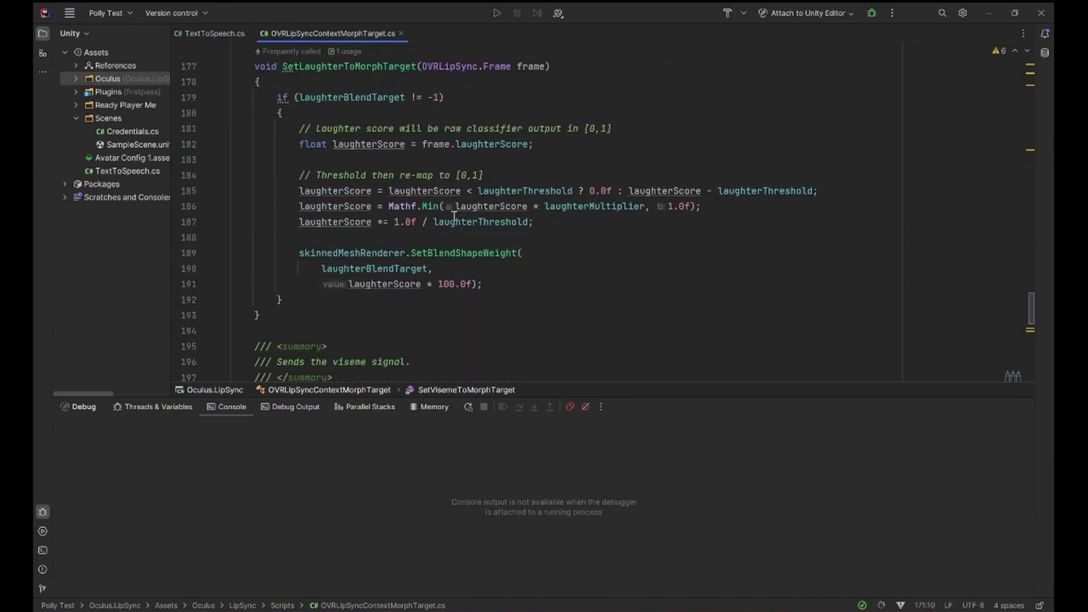
double_click(444, 286)
text(1)
scroll(649, 298, down, 8)
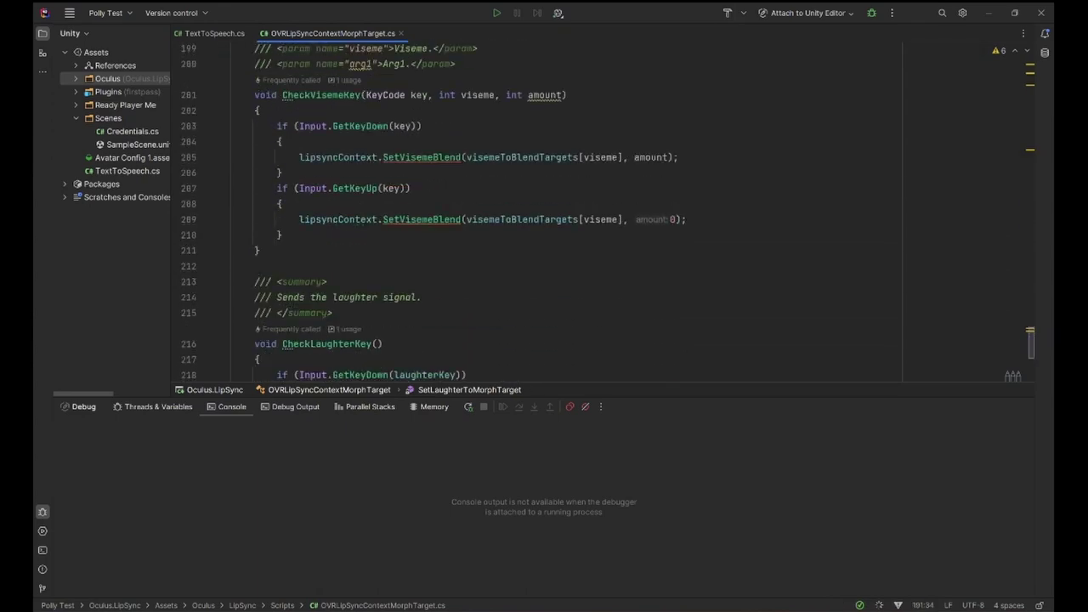
scroll(525, 205, down, 4)
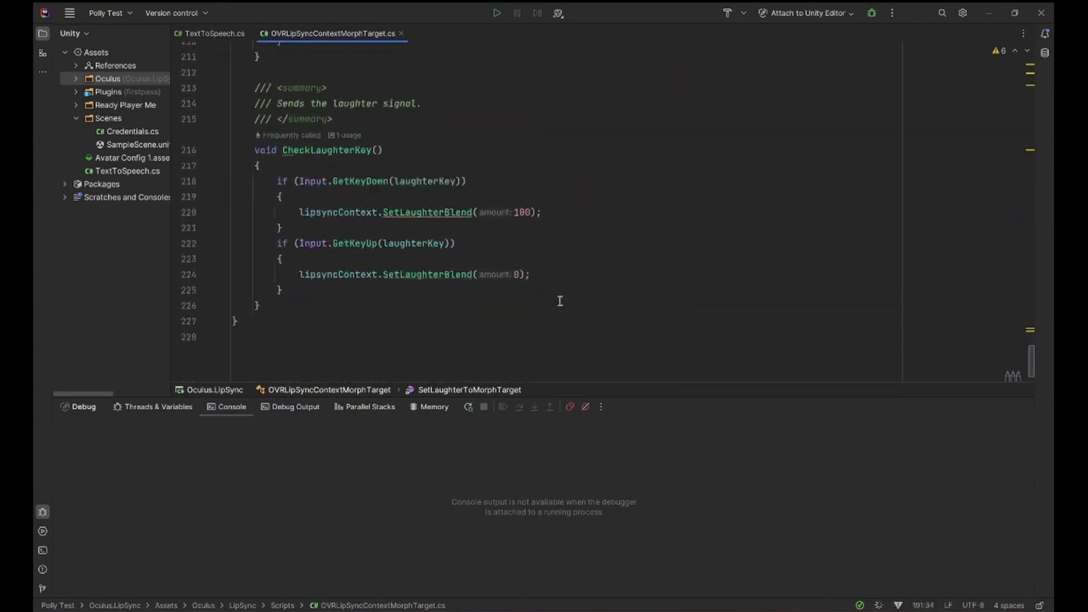
double_click(523, 206)
text(1)
click(323, 345)
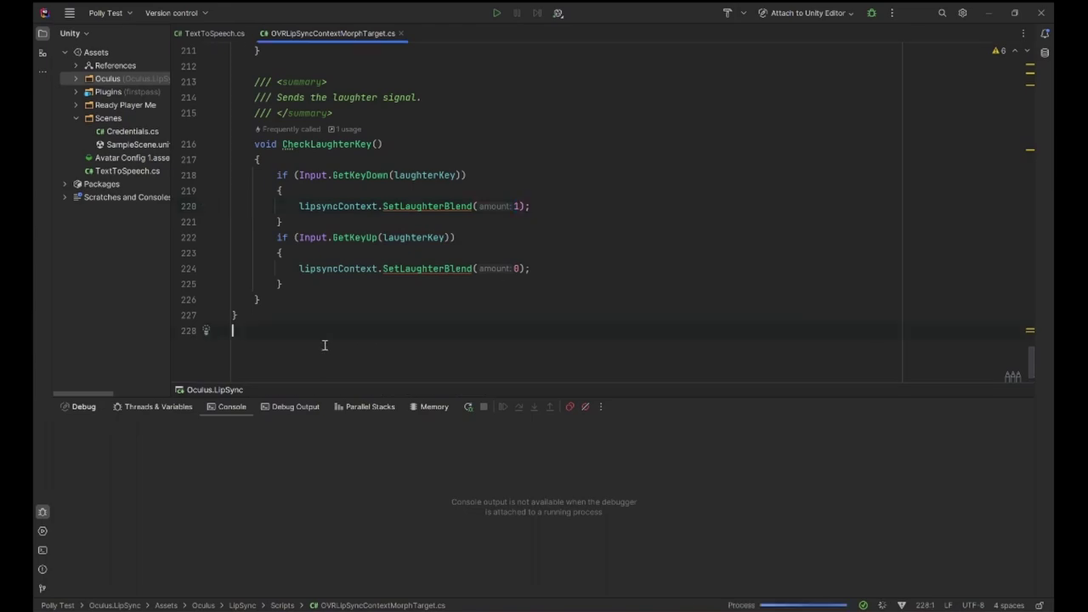
mouse_move(360, 269)
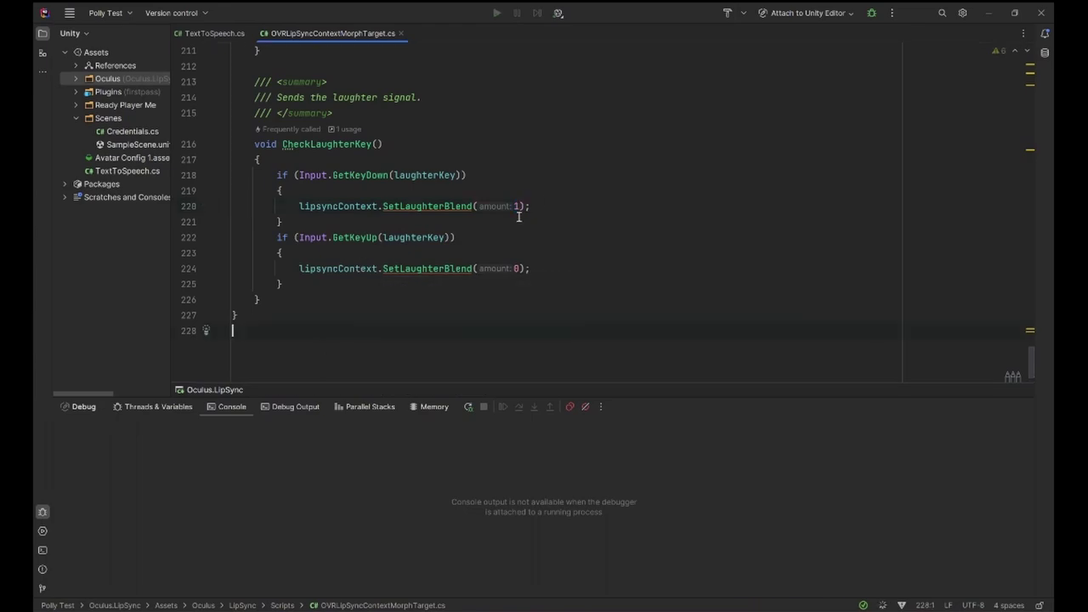
scroll(515, 212, up, 20)
scroll(516, 216, up, 15)
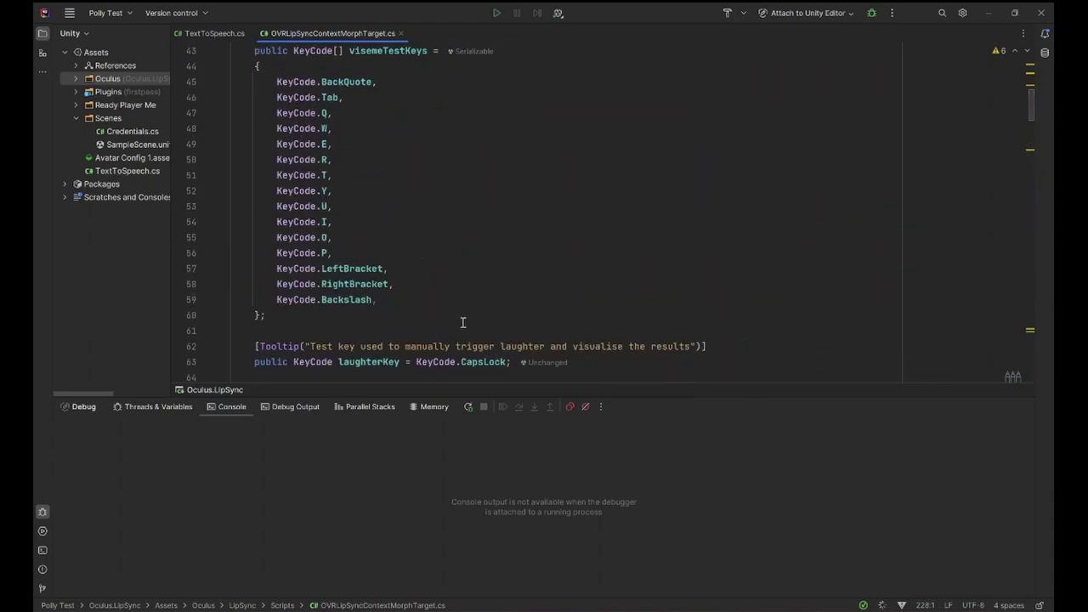
click(279, 327)
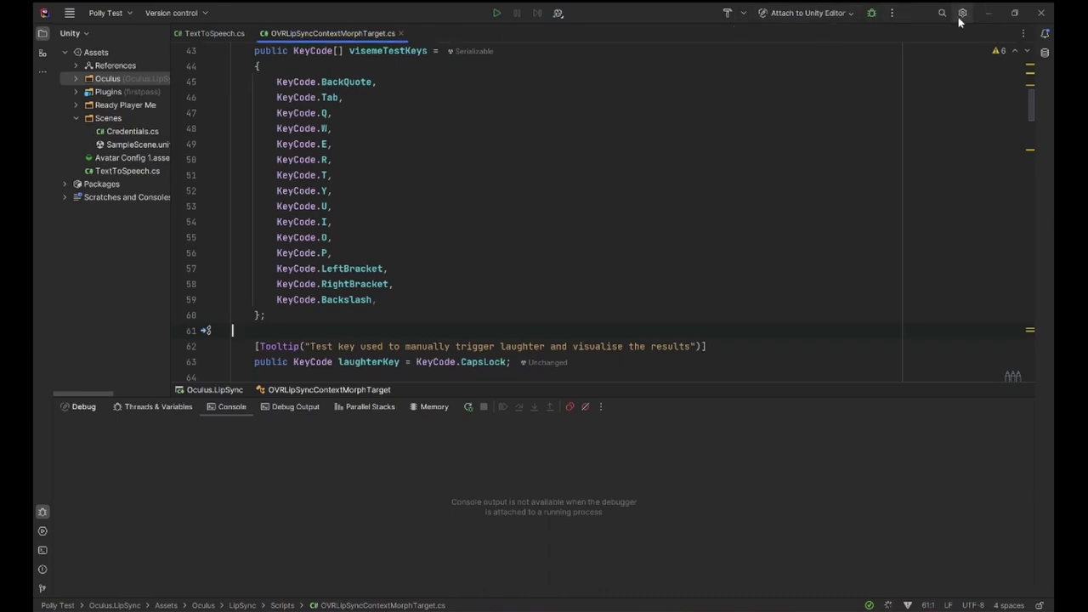
Step: Test the edited lip-sync script by running the scene in Play mode, then stop it
click(989, 13)
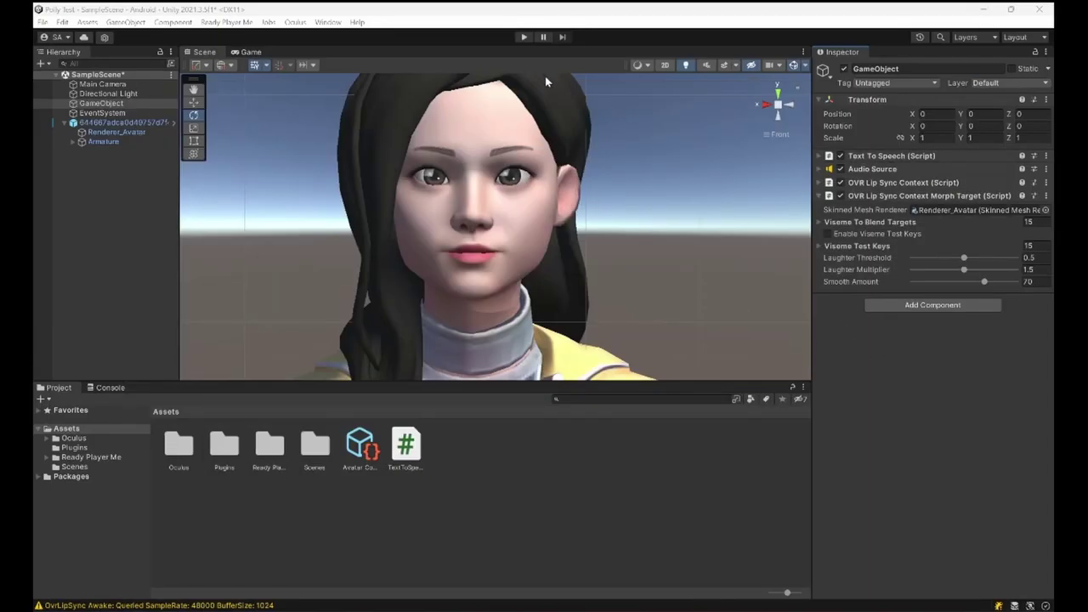
click(523, 37)
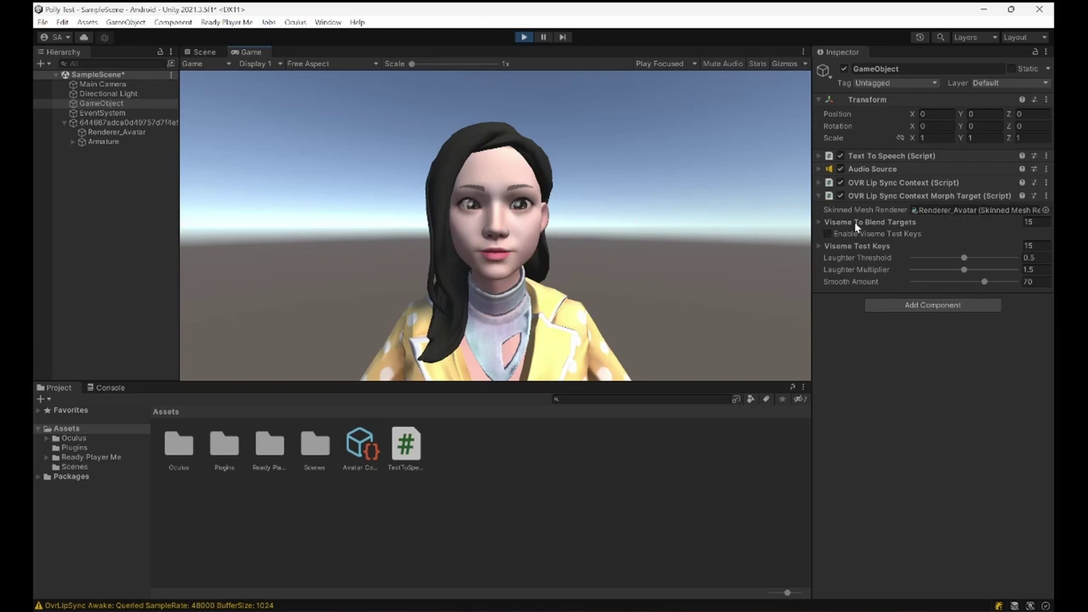
click(524, 36)
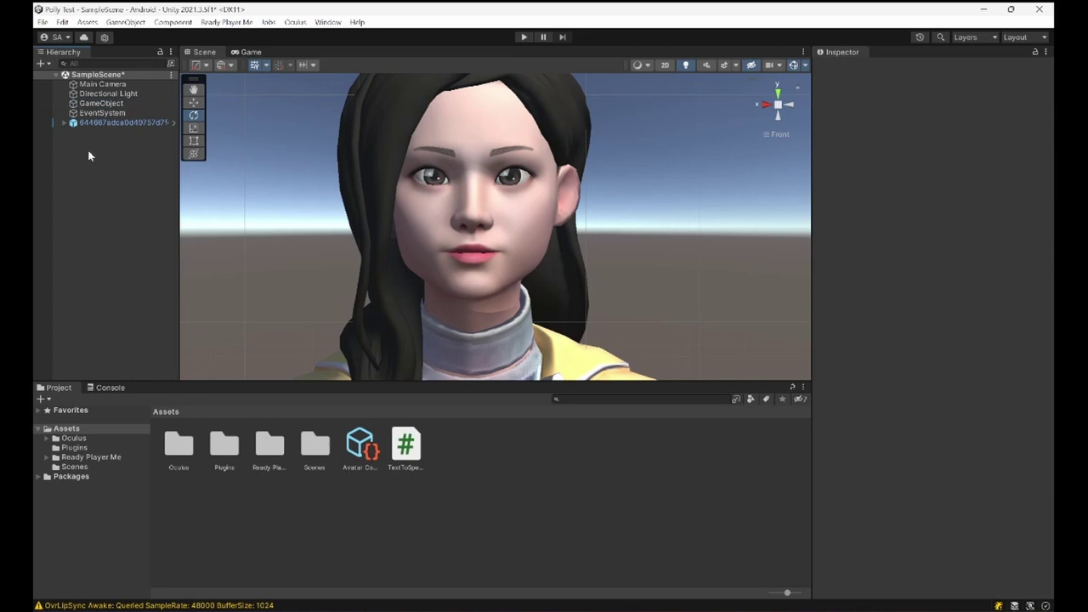
Step: Create a legacy InputField on a new Canvas set to Scale With Screen Size
right_click(97, 159)
mouse_move(149, 391)
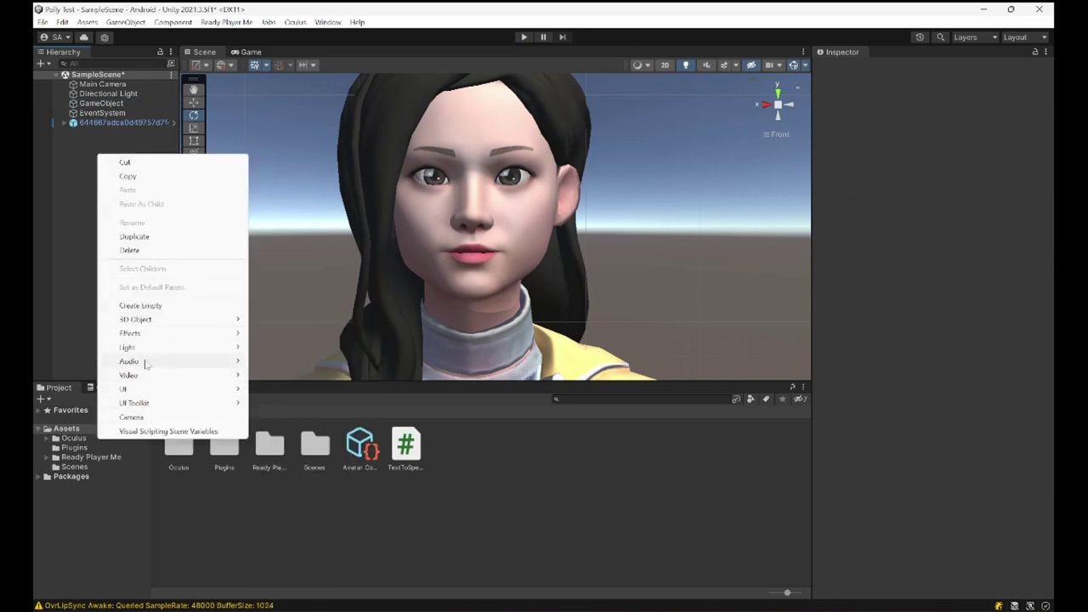
mouse_move(153, 338)
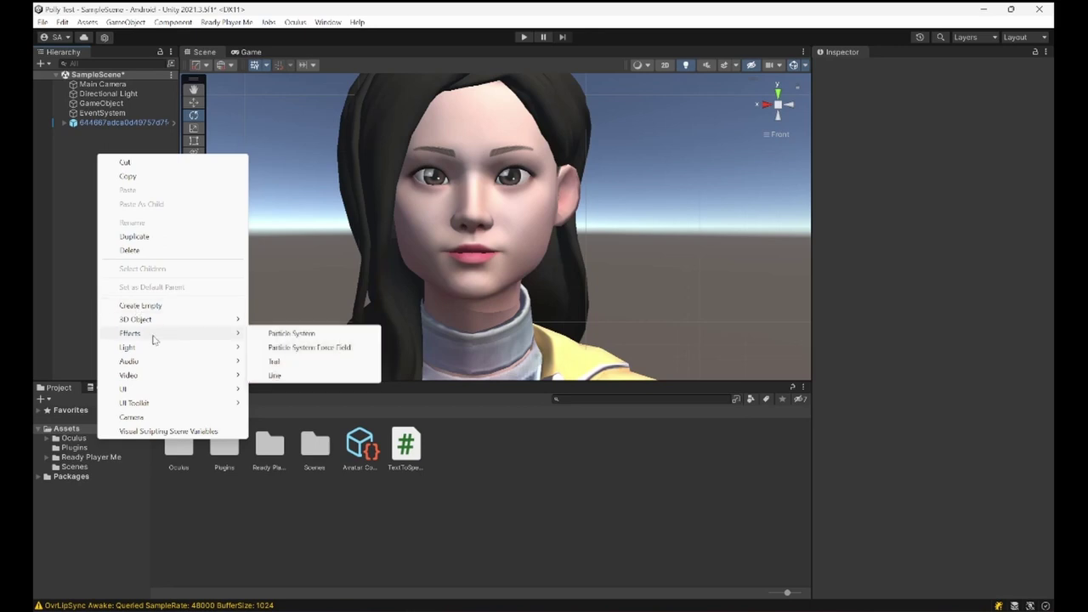
mouse_move(136, 391)
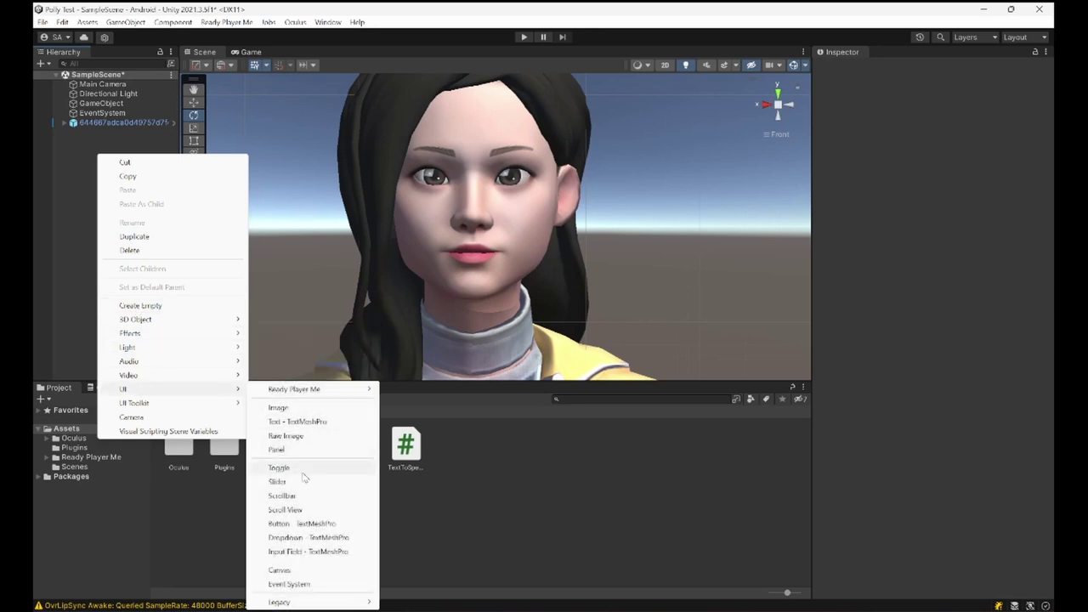
mouse_move(297, 601)
click(415, 602)
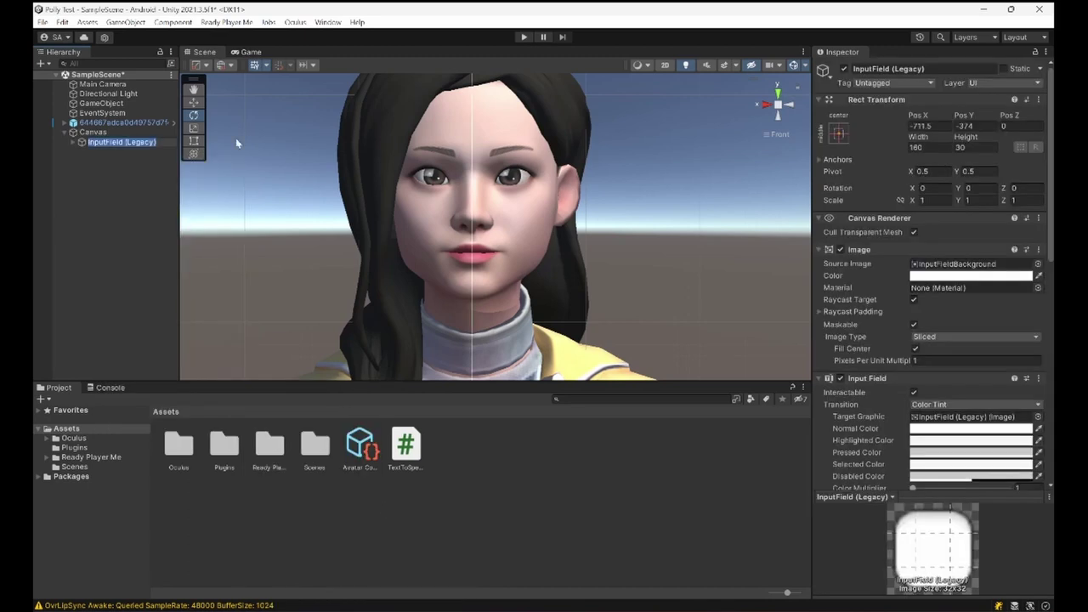
click(170, 133)
click(250, 53)
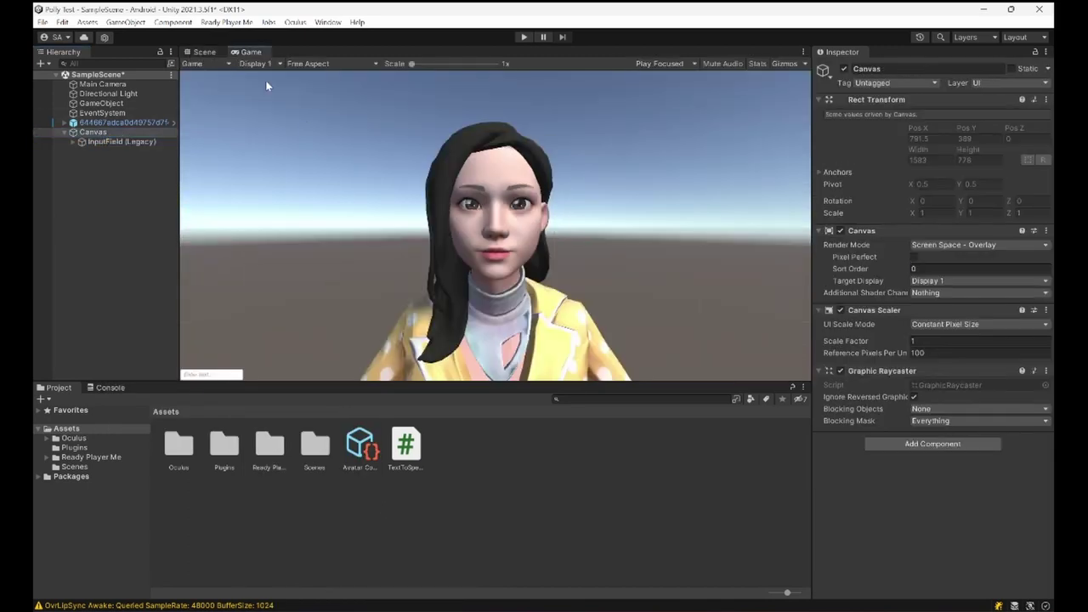
click(954, 326)
click(955, 352)
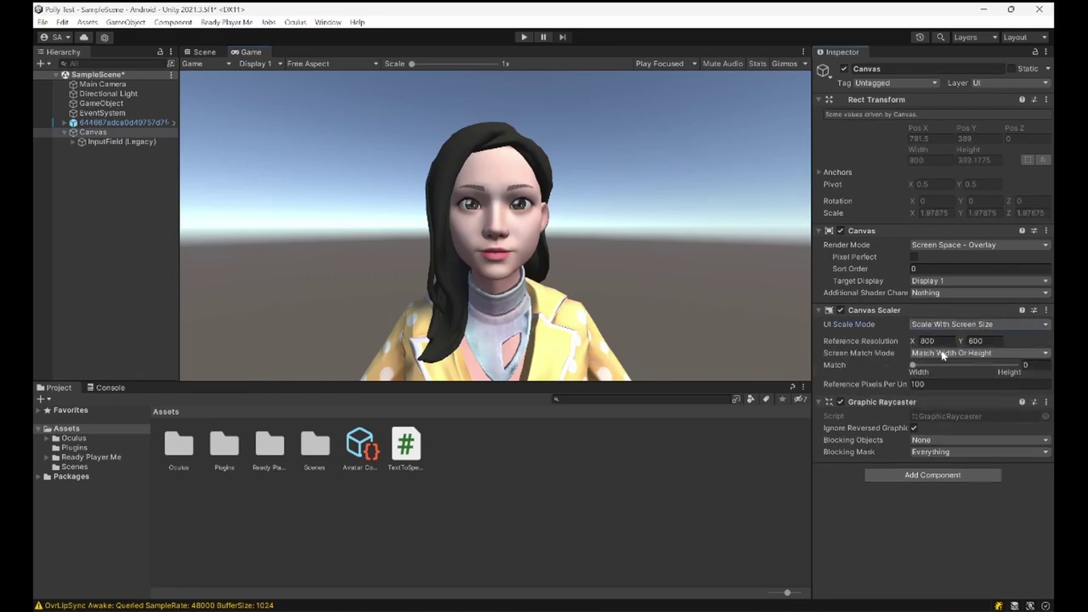
Step: Stretch the InputField along the bottom with Left 100, Right 100 and Pos Y 50
click(106, 141)
click(838, 134)
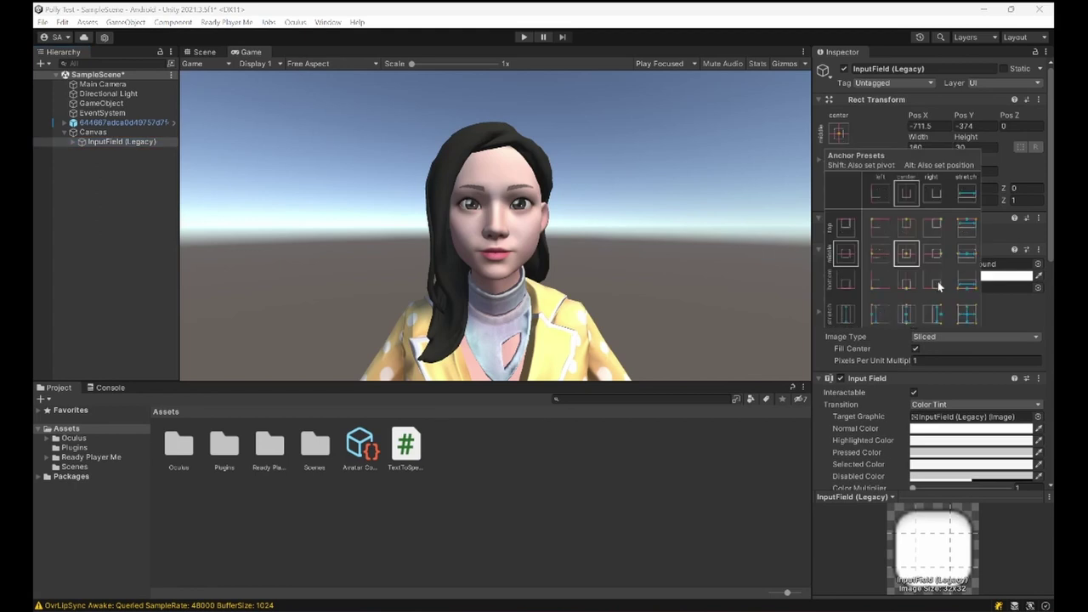
alt+shift+click(967, 283)
click(930, 127)
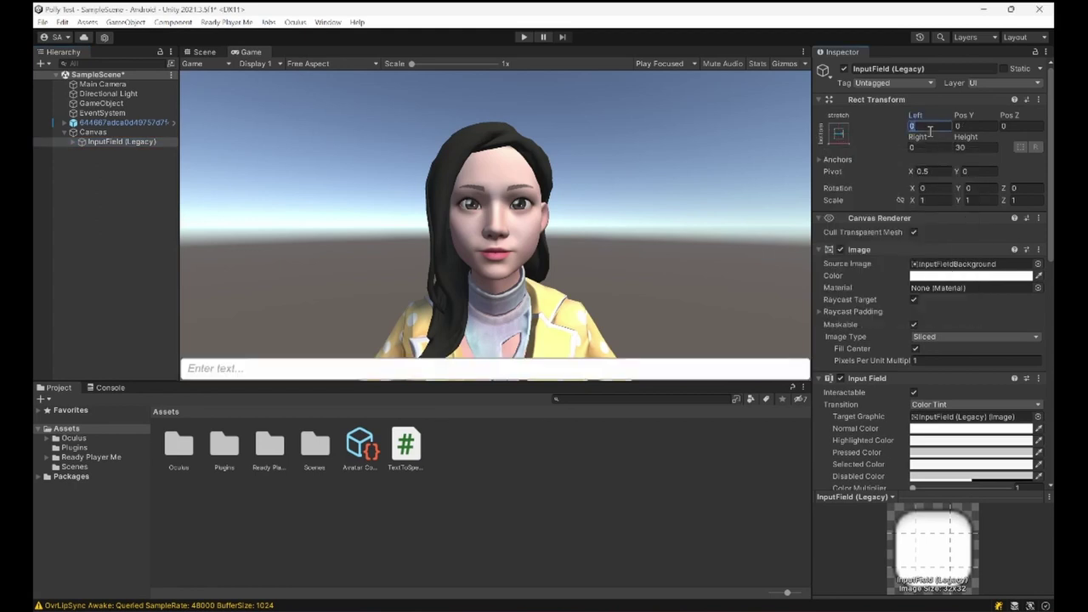
text(100)
key(Tab)
key(Tab)
key(Tab)
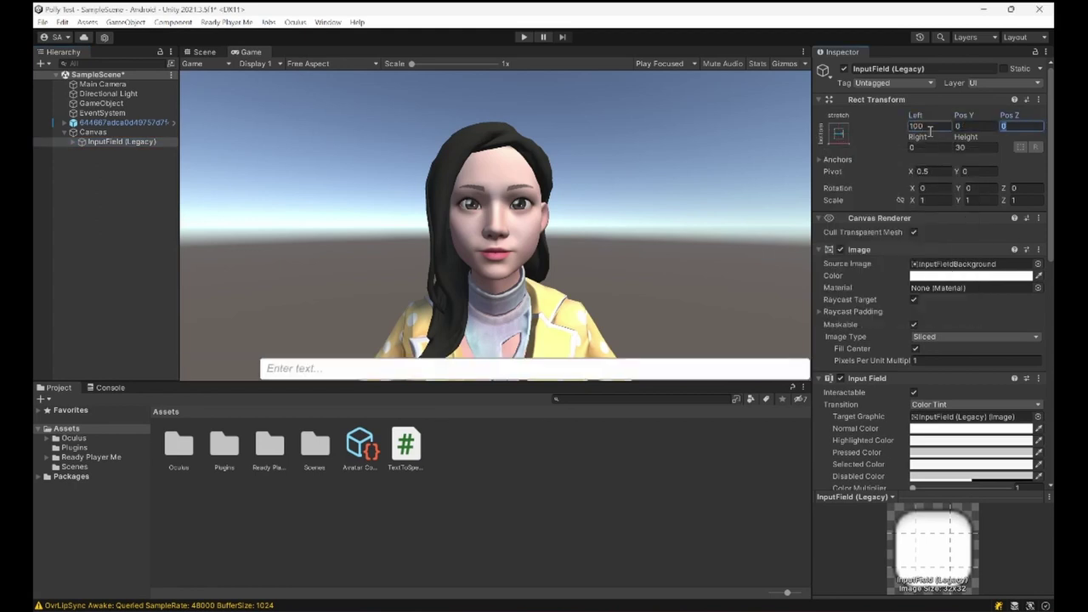
text(100)
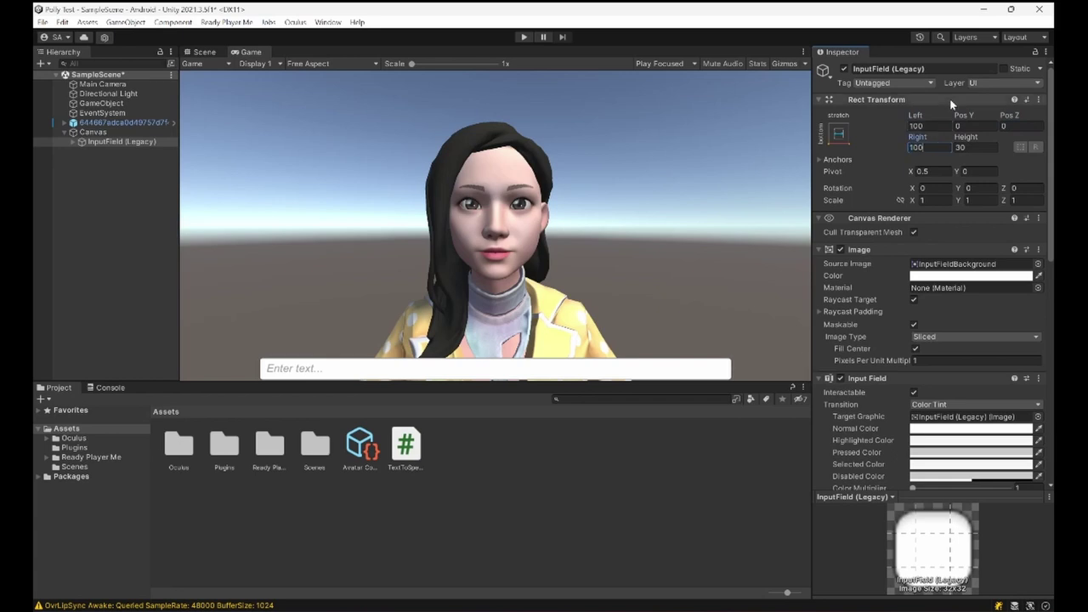
click(960, 126)
text(50)
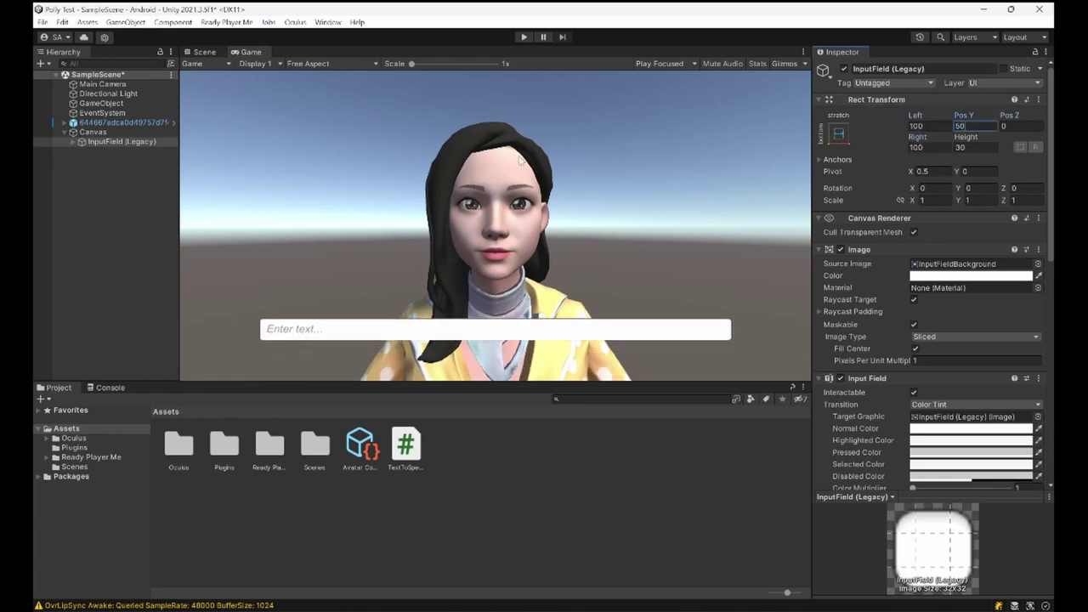
Step: Add a legacy Button under the Canvas
right_click(91, 134)
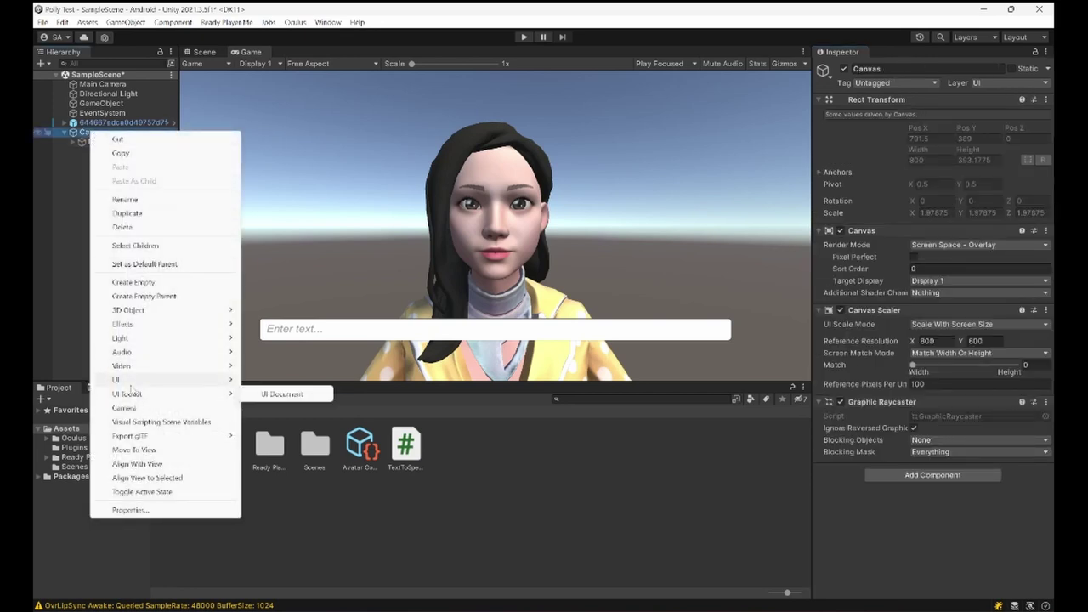
mouse_move(129, 381)
mouse_move(289, 594)
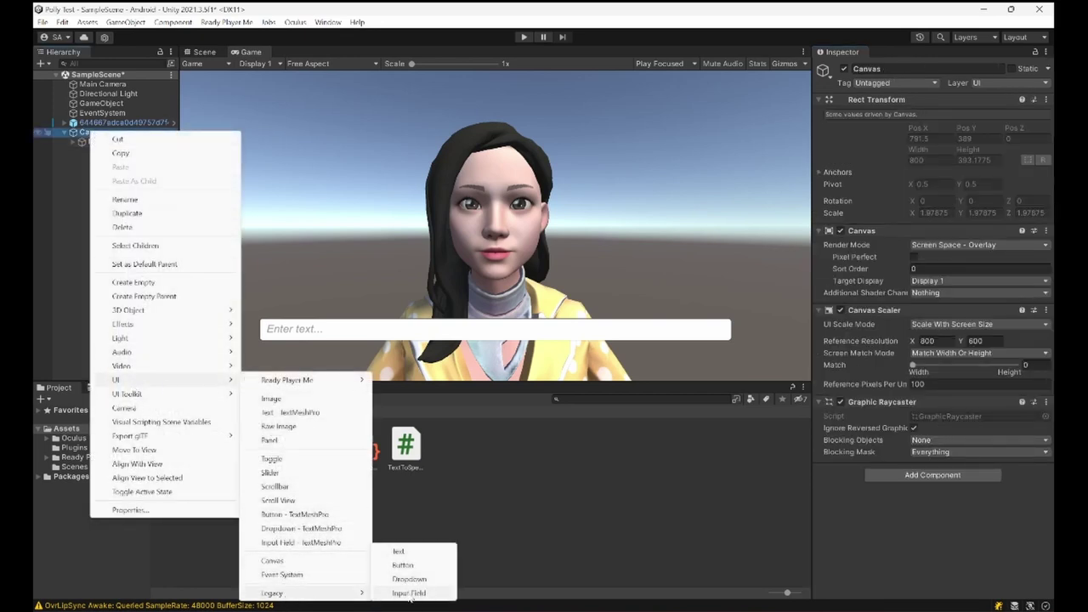
click(414, 566)
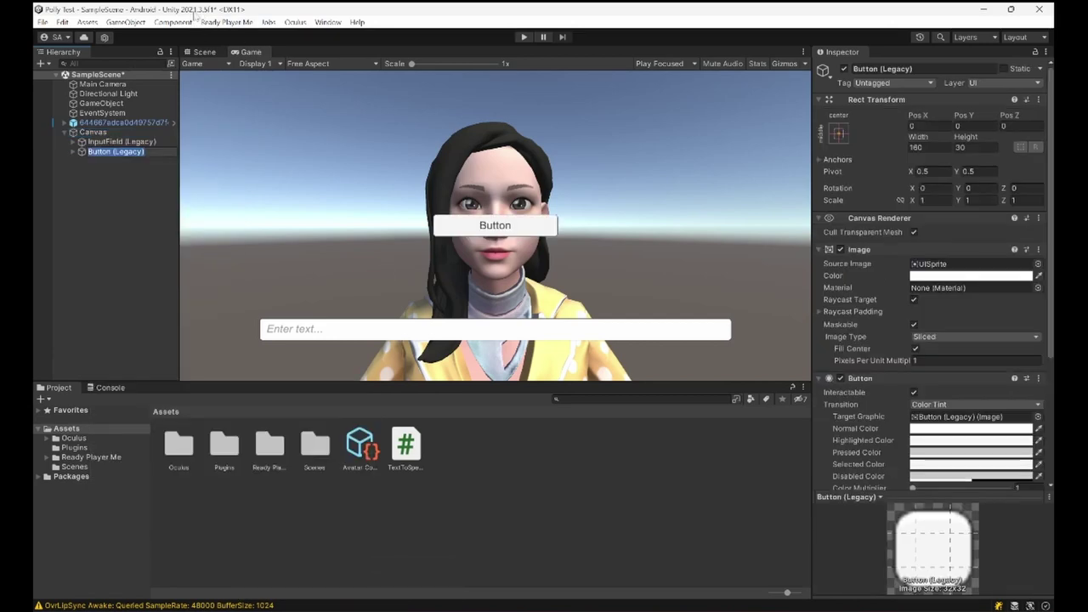
click(142, 163)
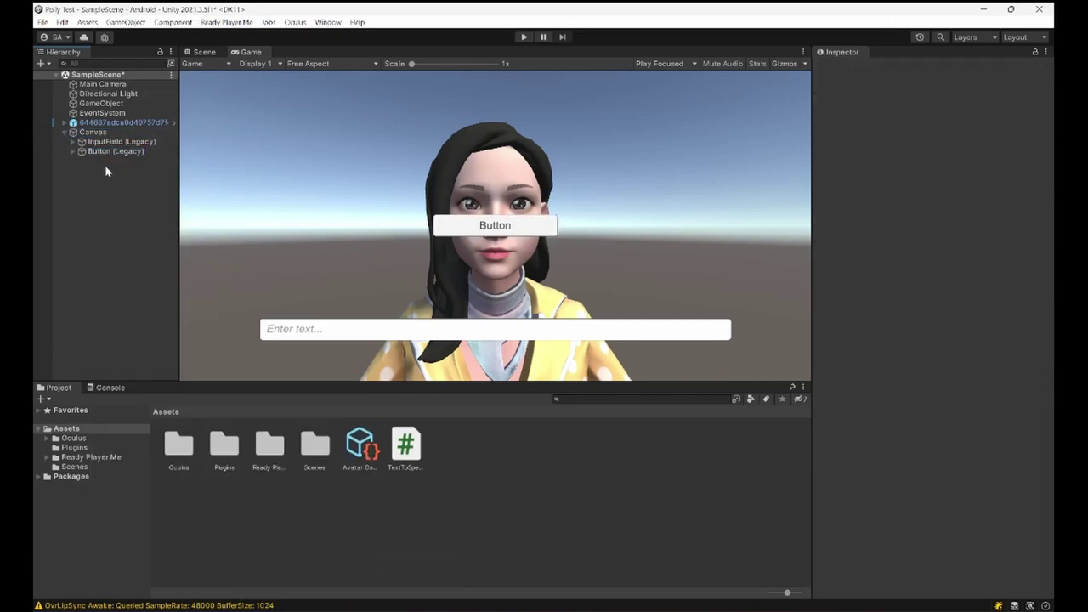
click(119, 153)
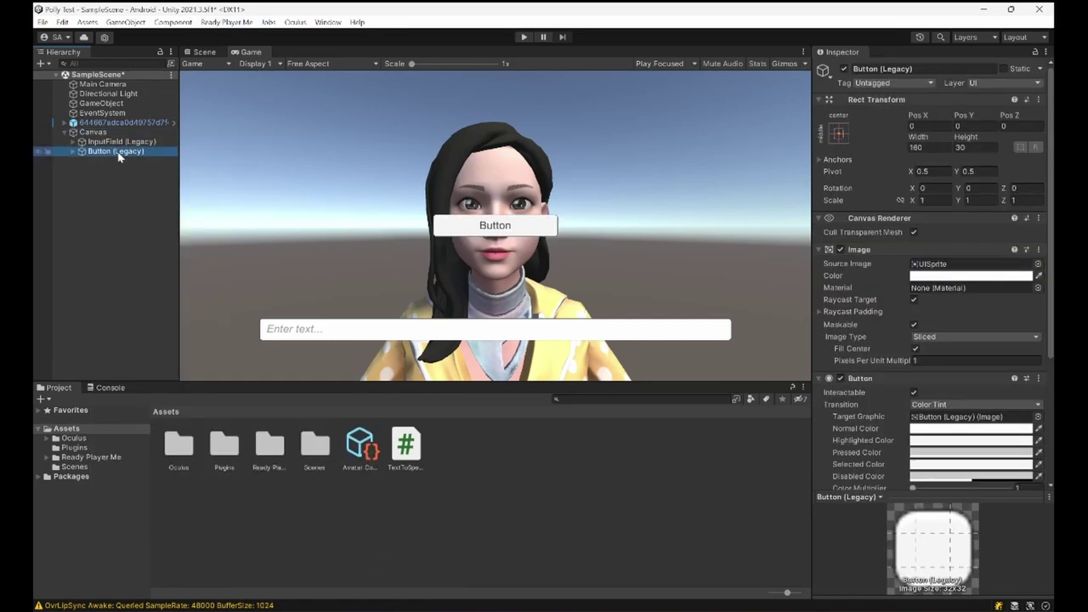
Step: Anchor the button bottom-right with Pos X -100, Pos Y 50 and Width 100
click(840, 133)
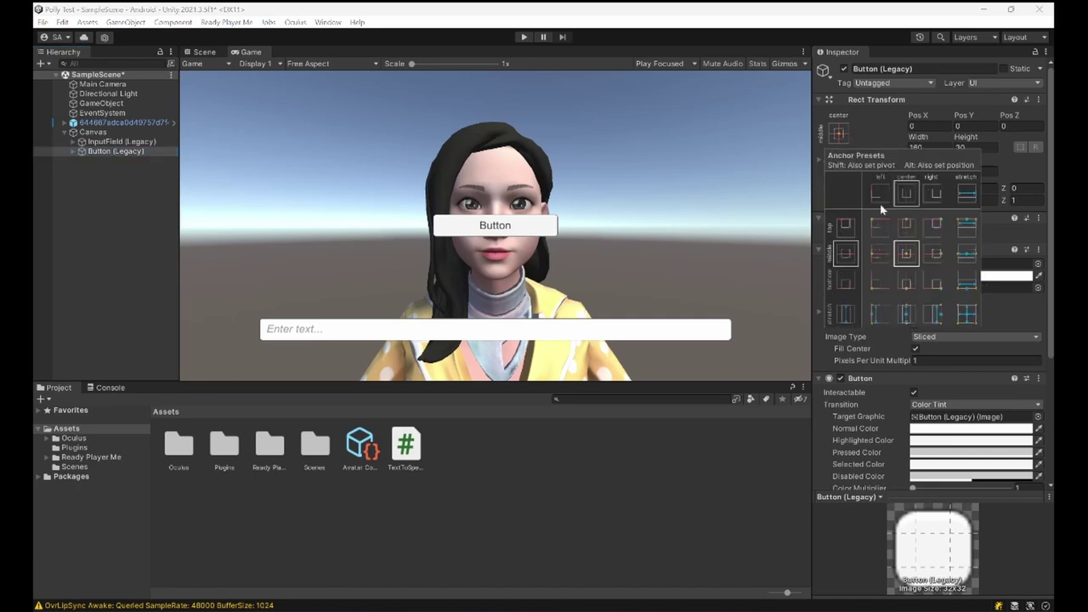
alt+shift+click(933, 280)
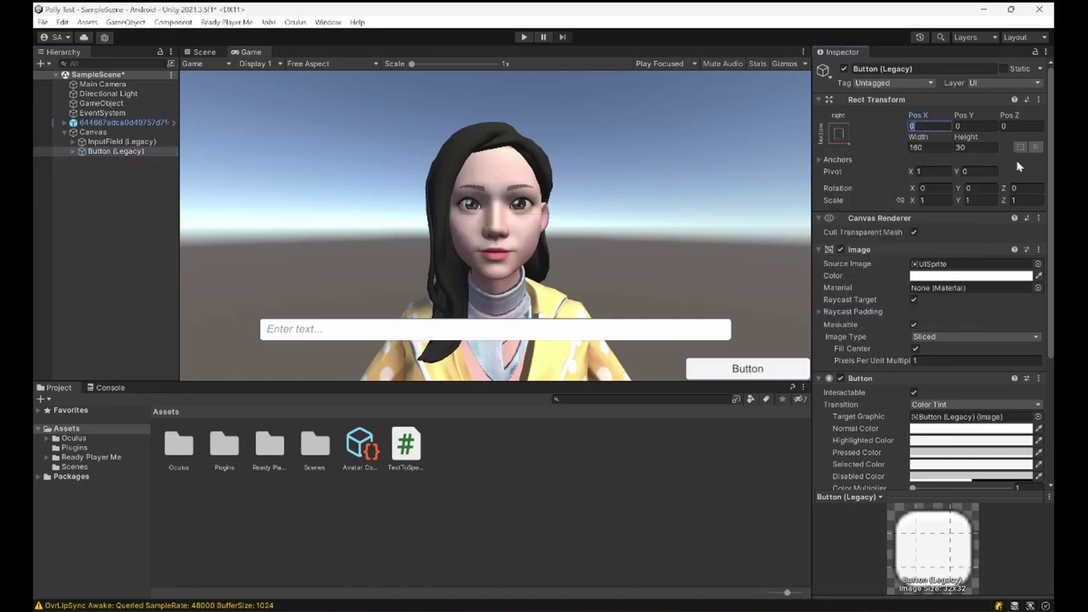
text(100)
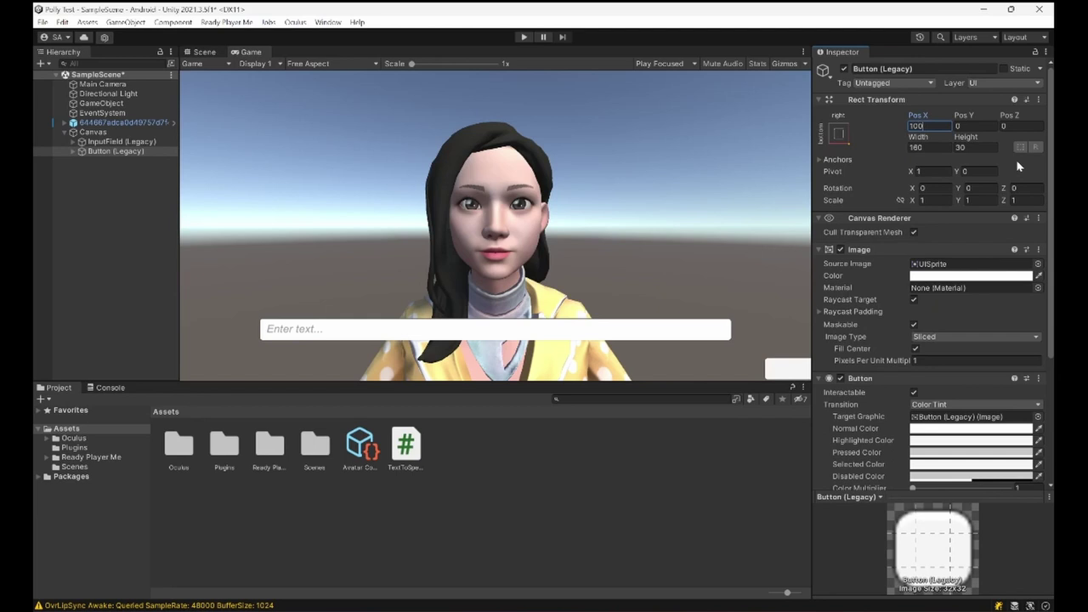
key(Home)
text(-)
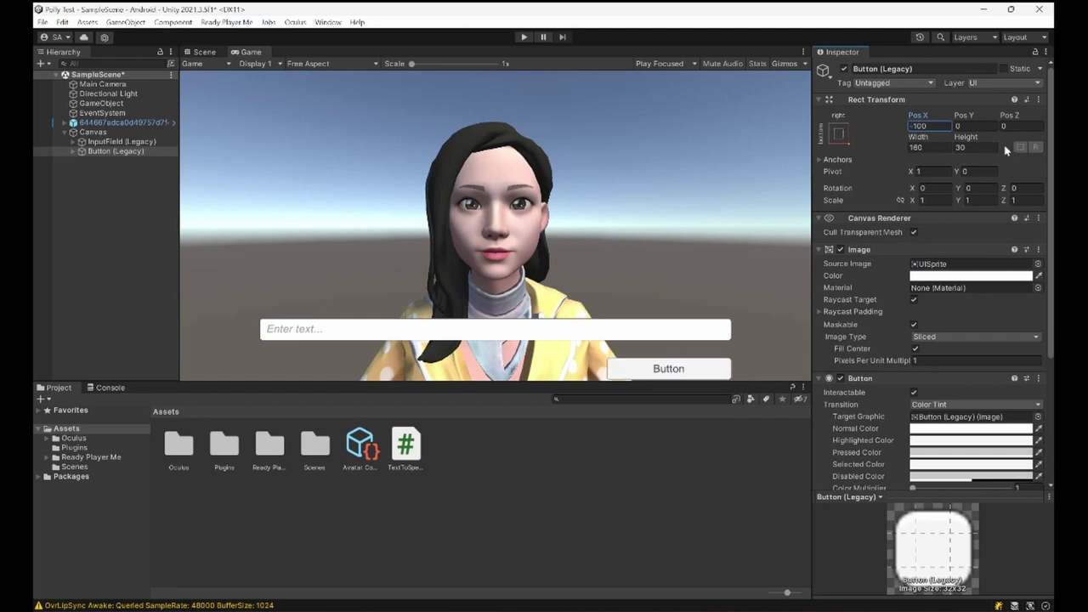
click(974, 126)
text(50)
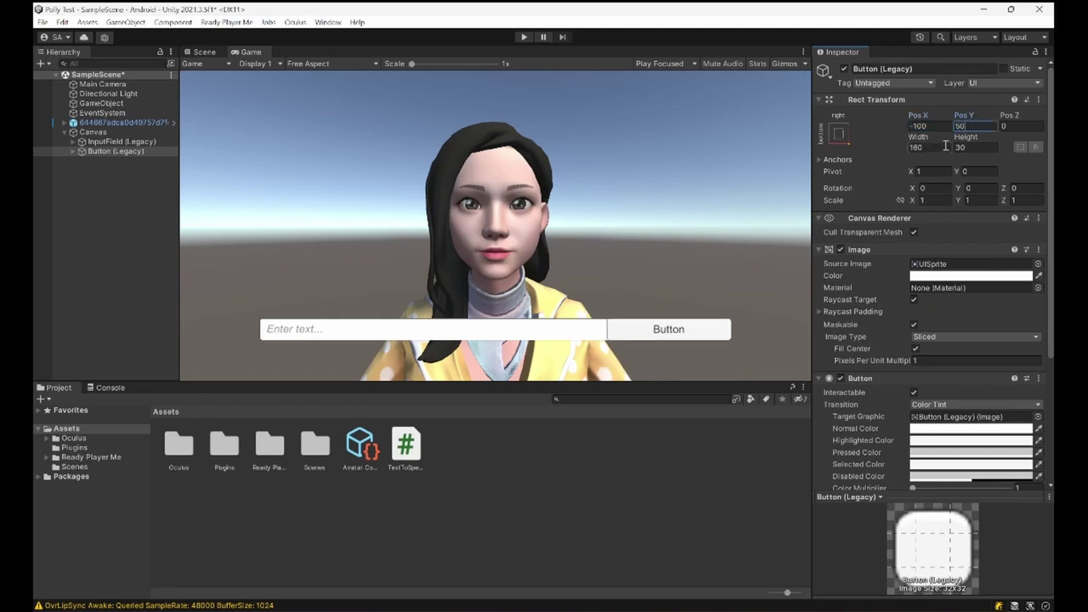
click(944, 146)
text(100)
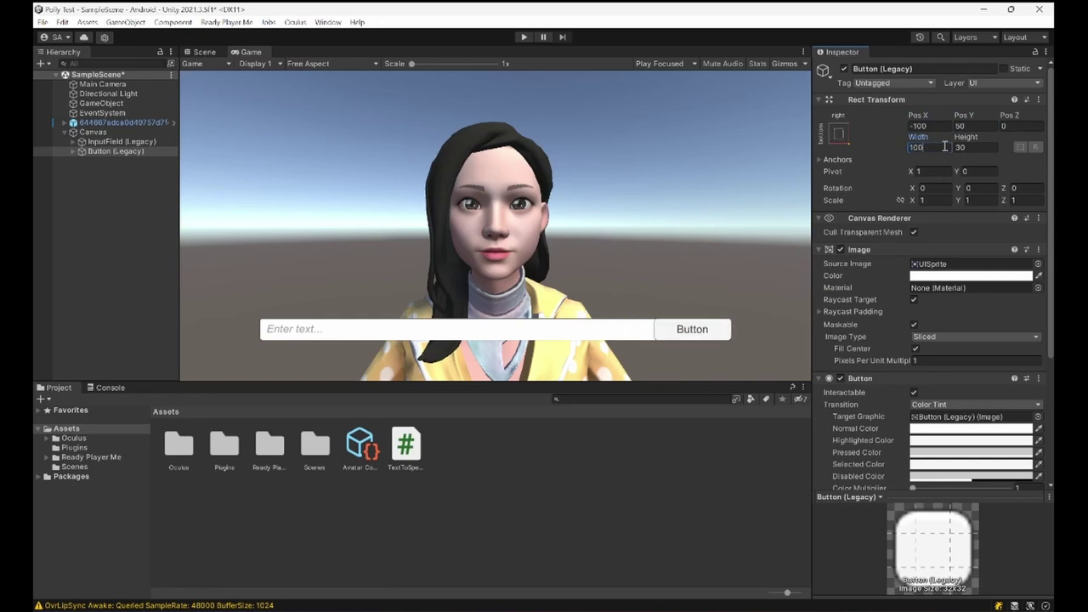
Step: Set the InputField's Right offset to 210 to make room for the button
click(140, 142)
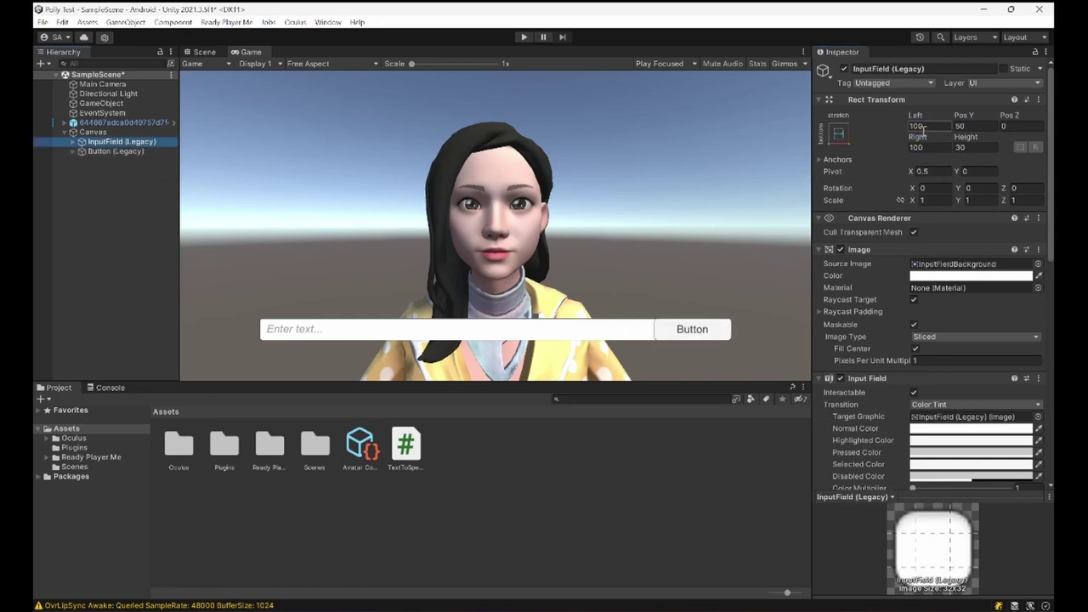
drag(902, 139, 258, 126)
double_click(917, 152)
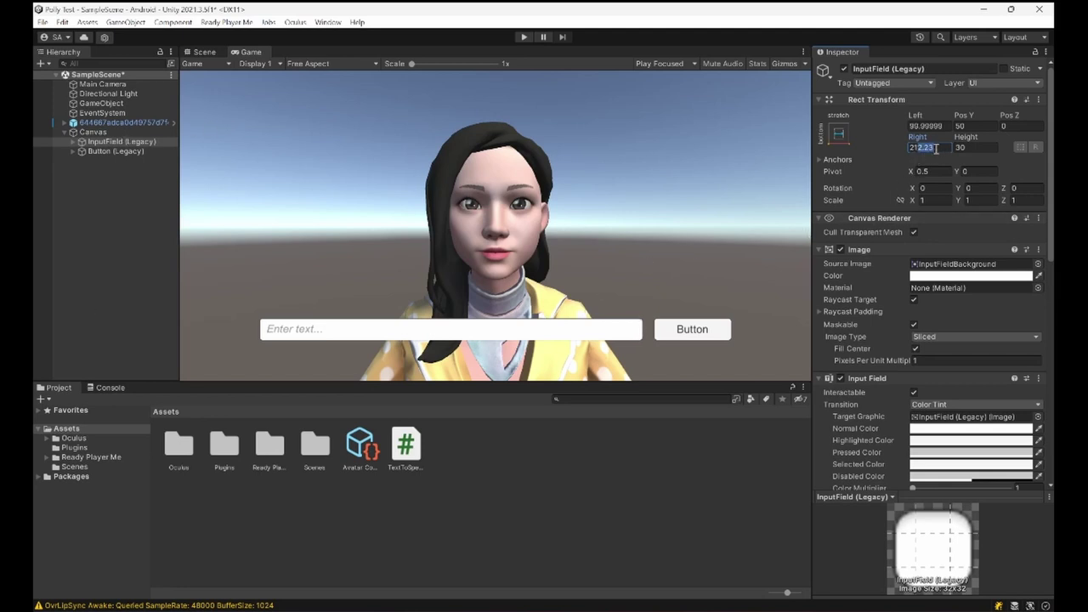
text(210)
click(126, 189)
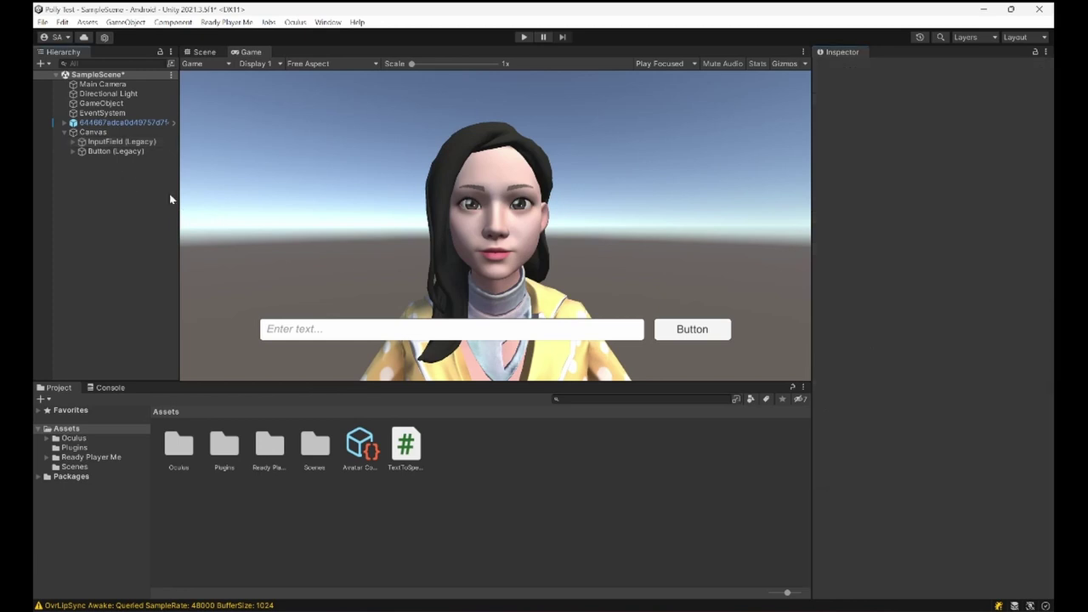
Step: Change the Button (Legacy) label's Text (Legacy) from 'Button' to 'Send'
click(73, 141)
click(73, 141)
click(73, 150)
click(113, 161)
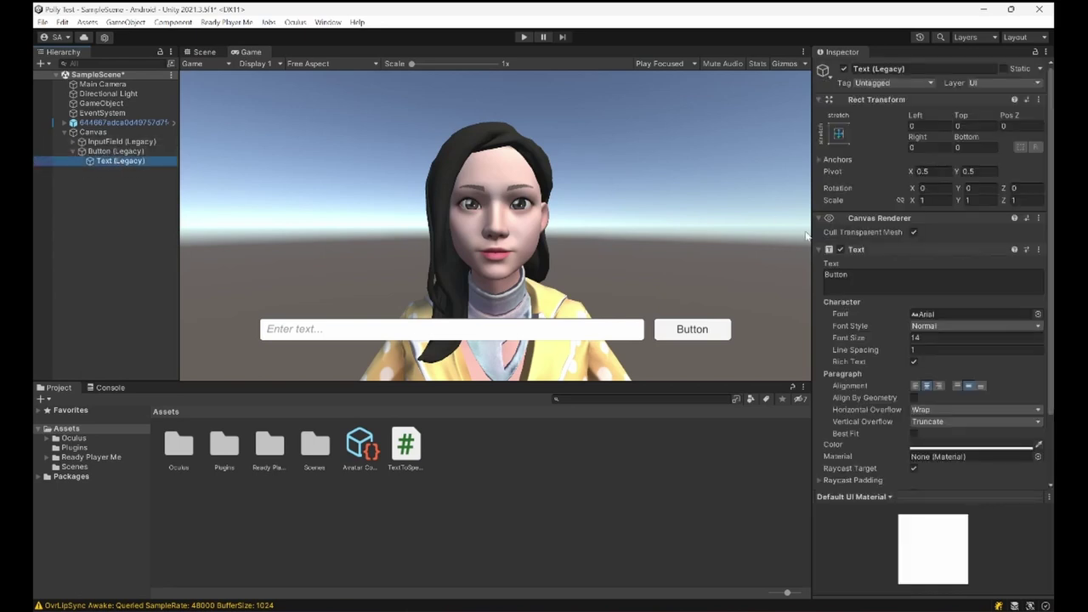
click(870, 280)
text(Send)
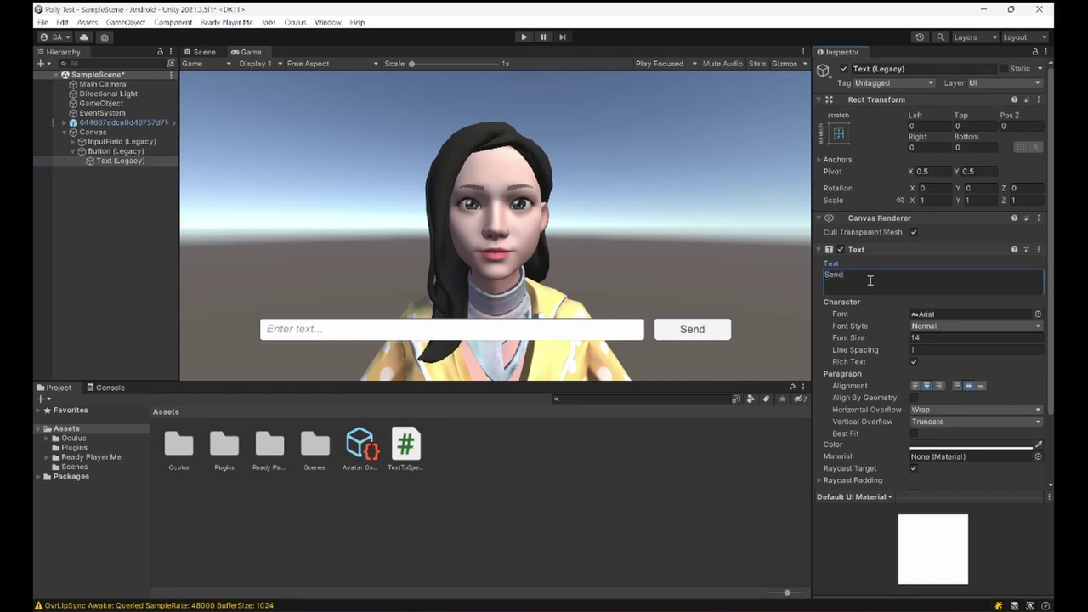
click(97, 203)
click(73, 150)
Step: Select GameObject and expand its Text To Speech component, collapsing the lip sync component
click(114, 106)
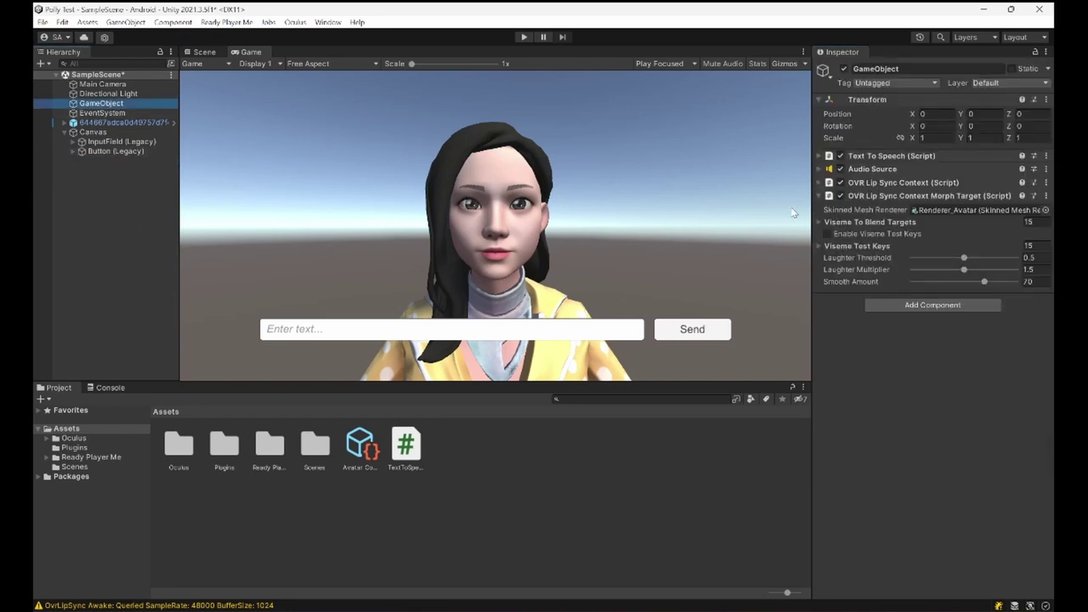
click(865, 198)
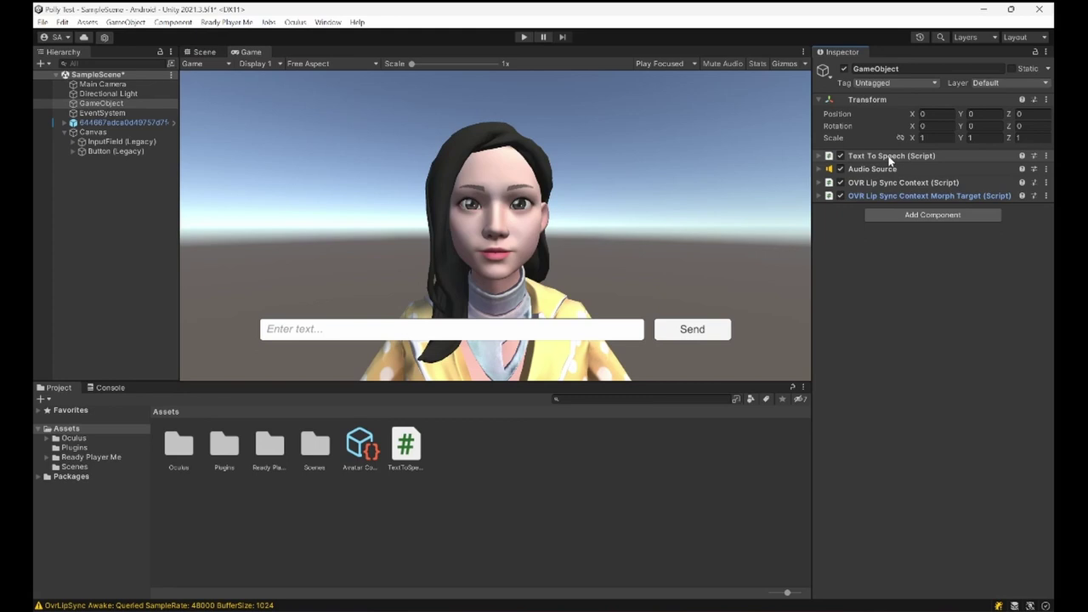
click(890, 158)
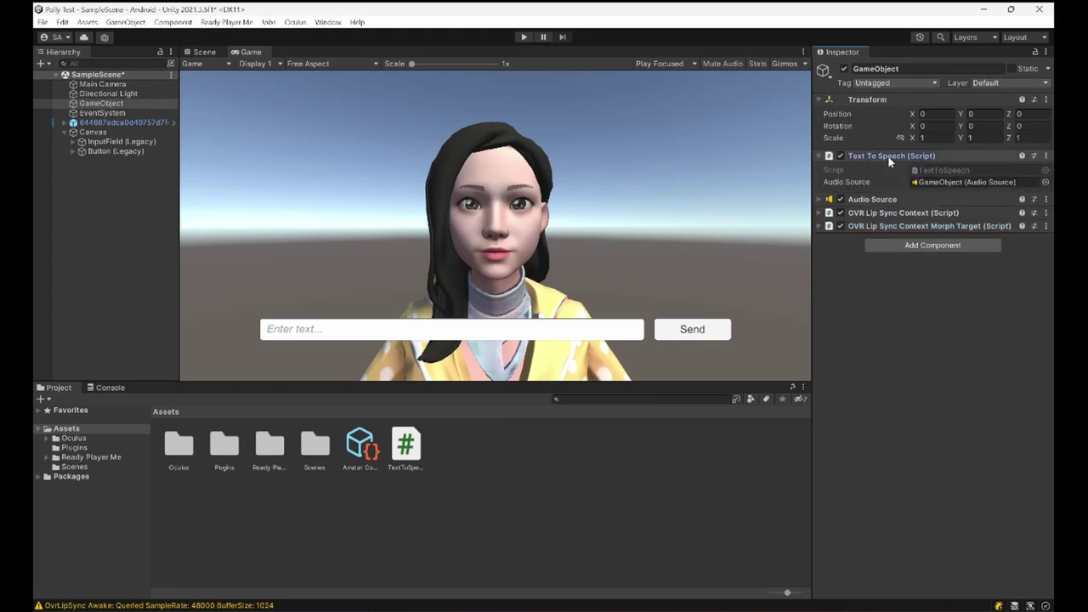
Step: In TextToSpeech.cs, declare a [SerializeField] private Button button field, importing UnityEngine.UI
double_click(942, 167)
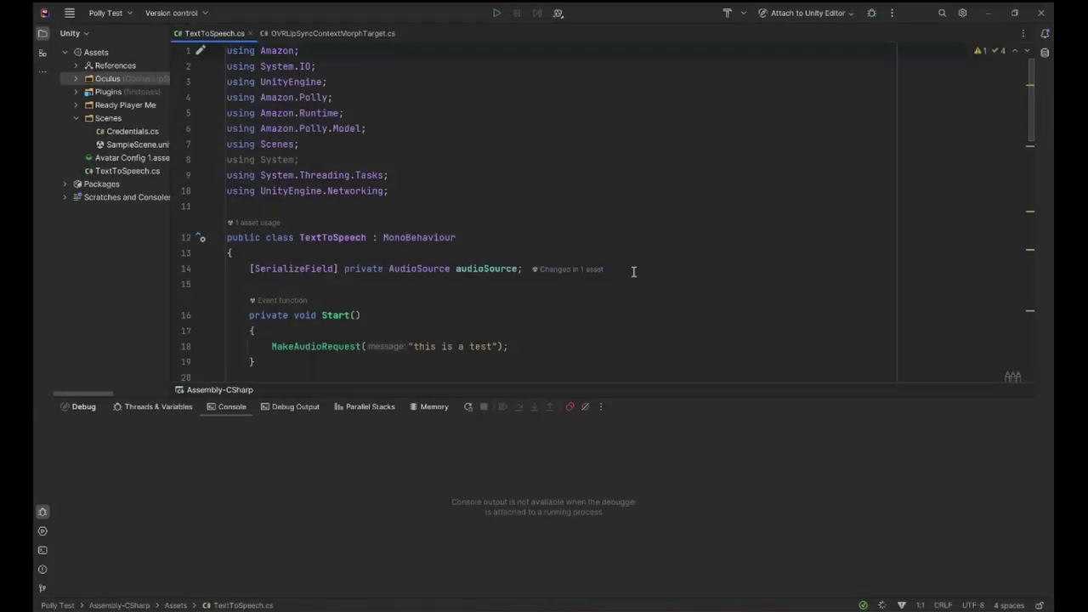
click(491, 253)
key(Return)
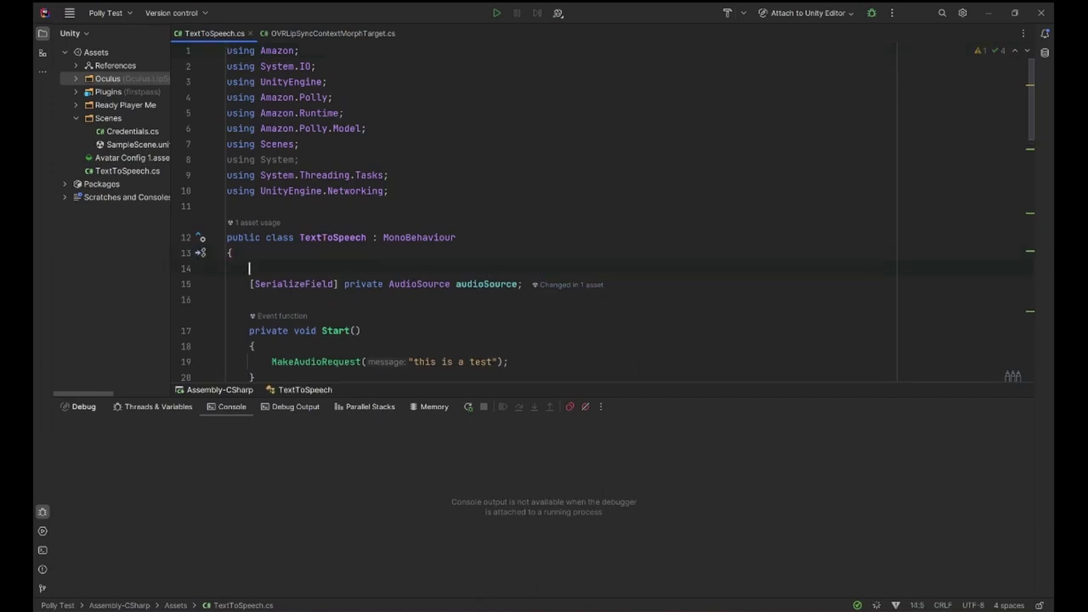
text([)
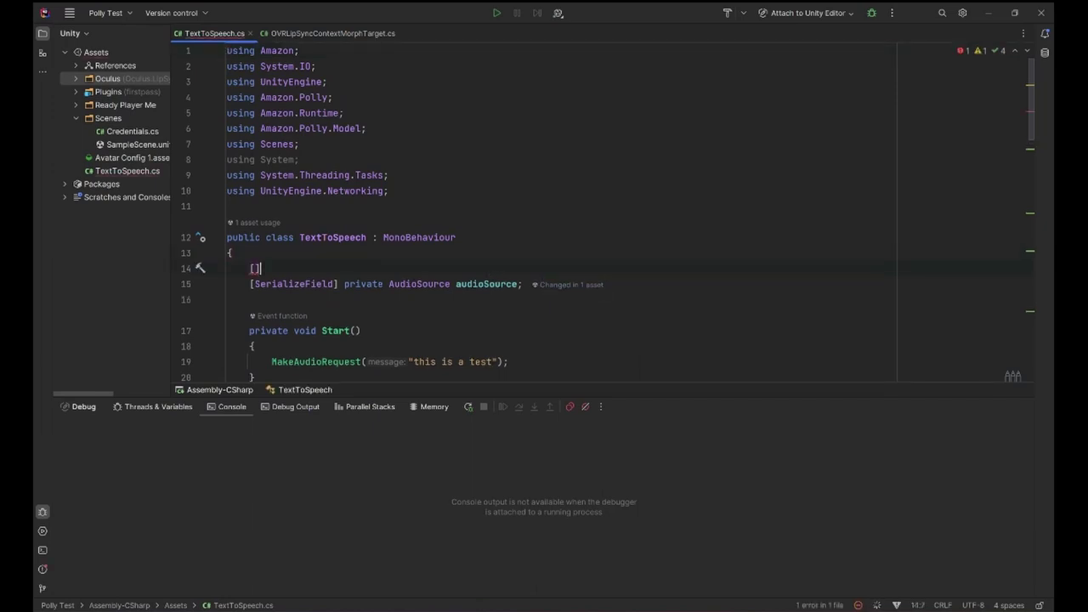
text(ser)
key(Return)
text(] )
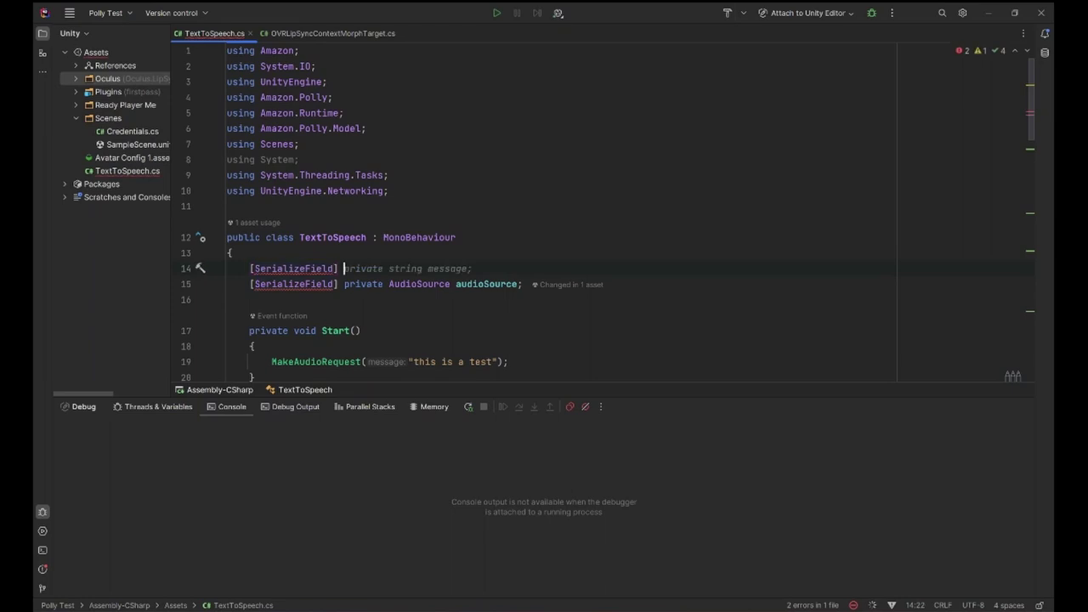
text(pri)
key(Return)
text(But)
key(Return)
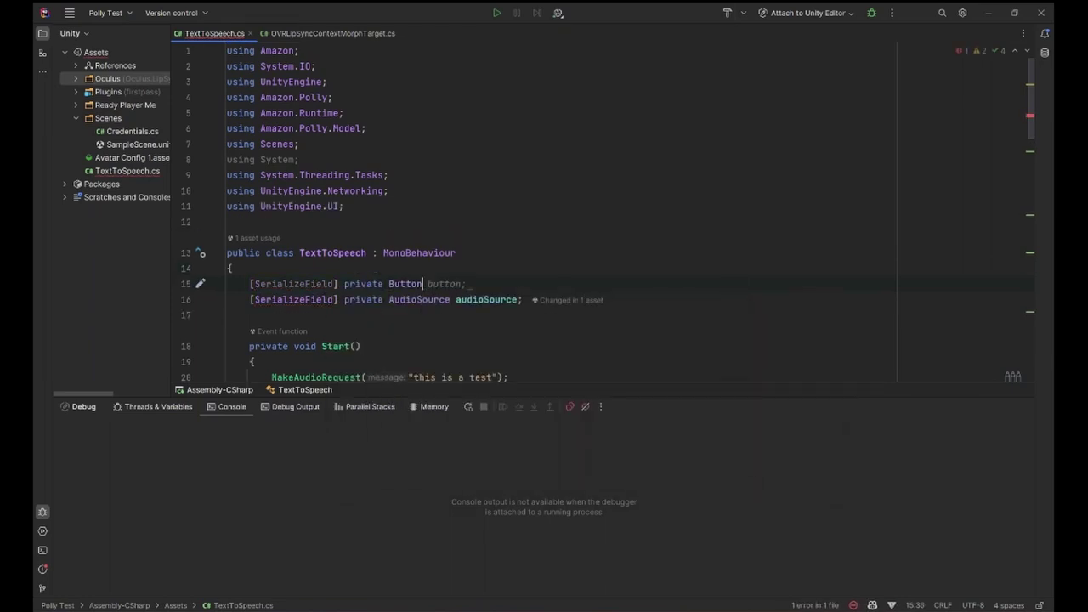
key(Tab)
Step: Add a serialized InputField inputField field and select the test MakeAudioRequest call in Start
key(Return)
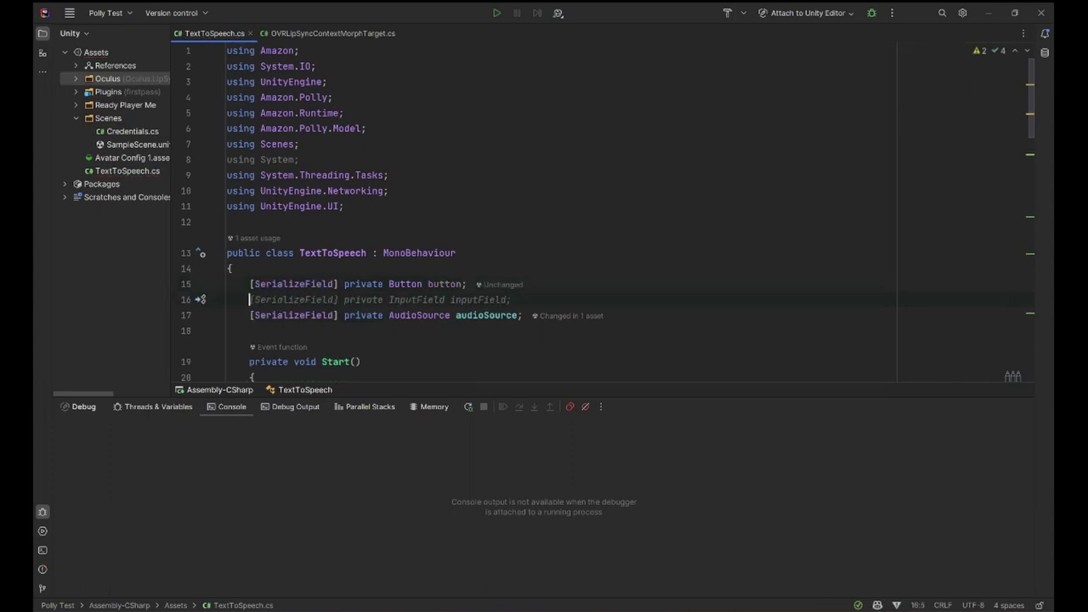
key(Tab)
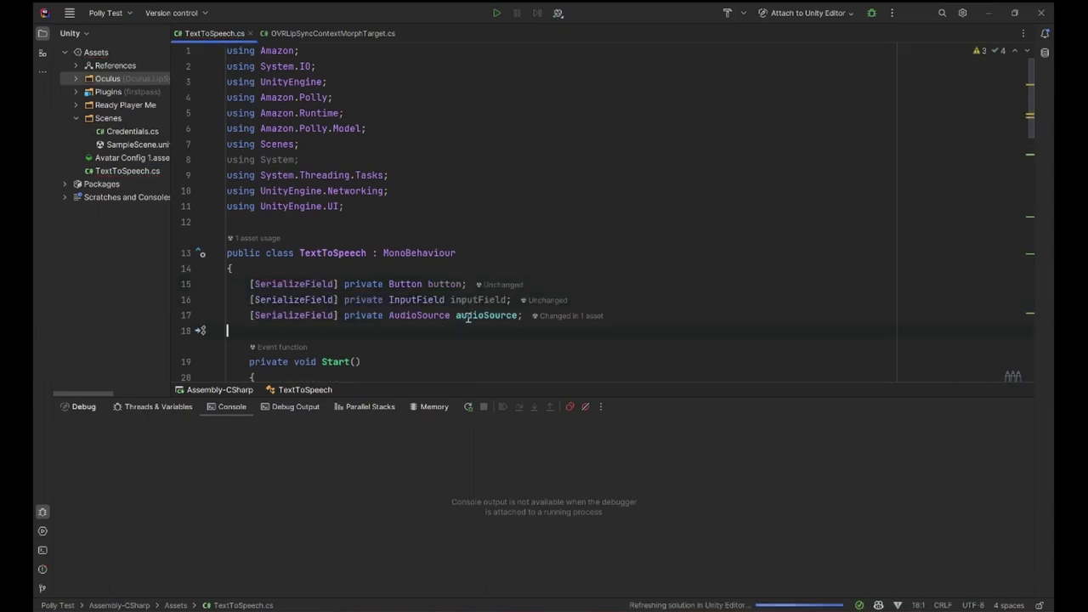
scroll(391, 284, down, 3)
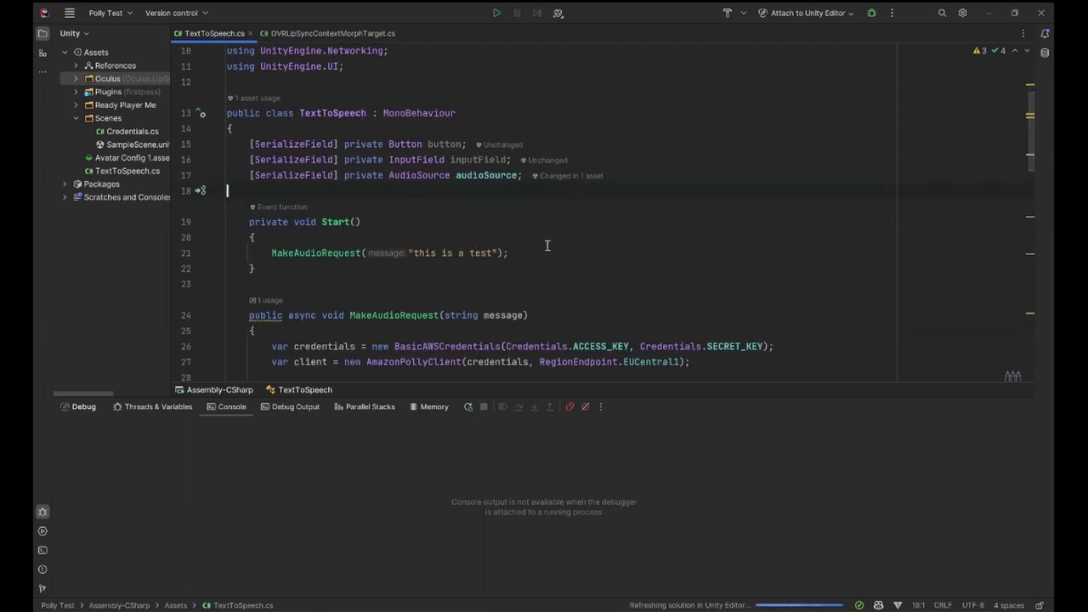
drag(539, 253, 535, 240)
key(ctrl+c)
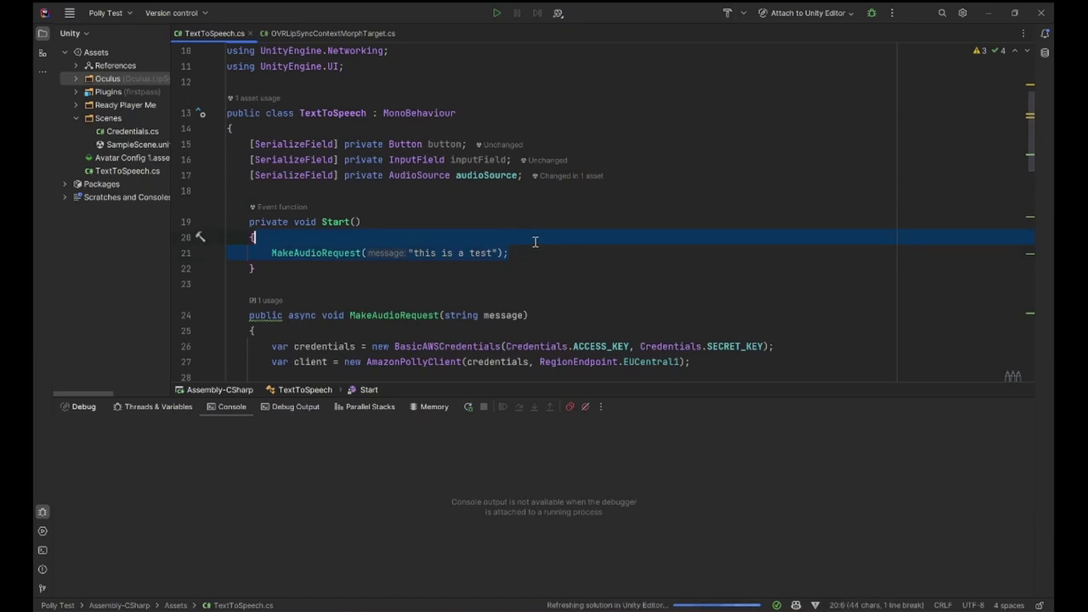
Step: Replace the test call in Start with button.onClick.AddListener
key(Return)
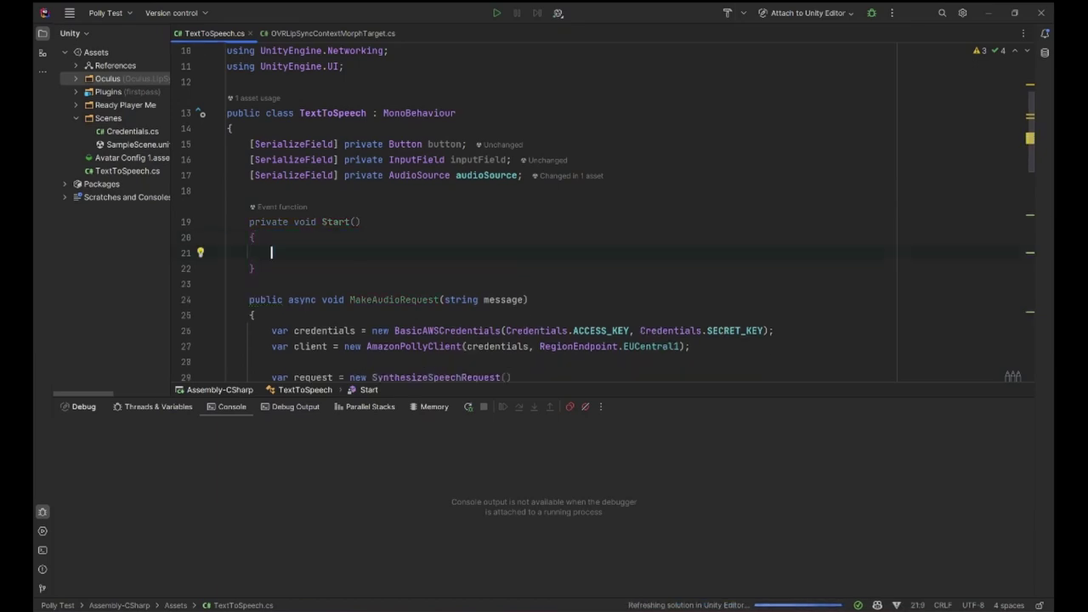
text(button.o)
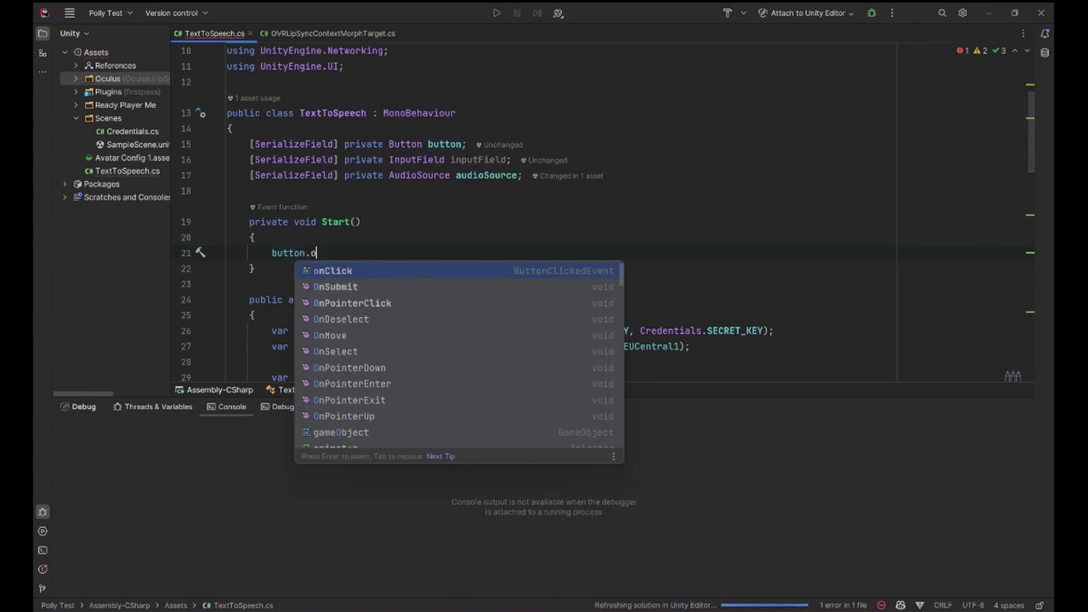
key(Return)
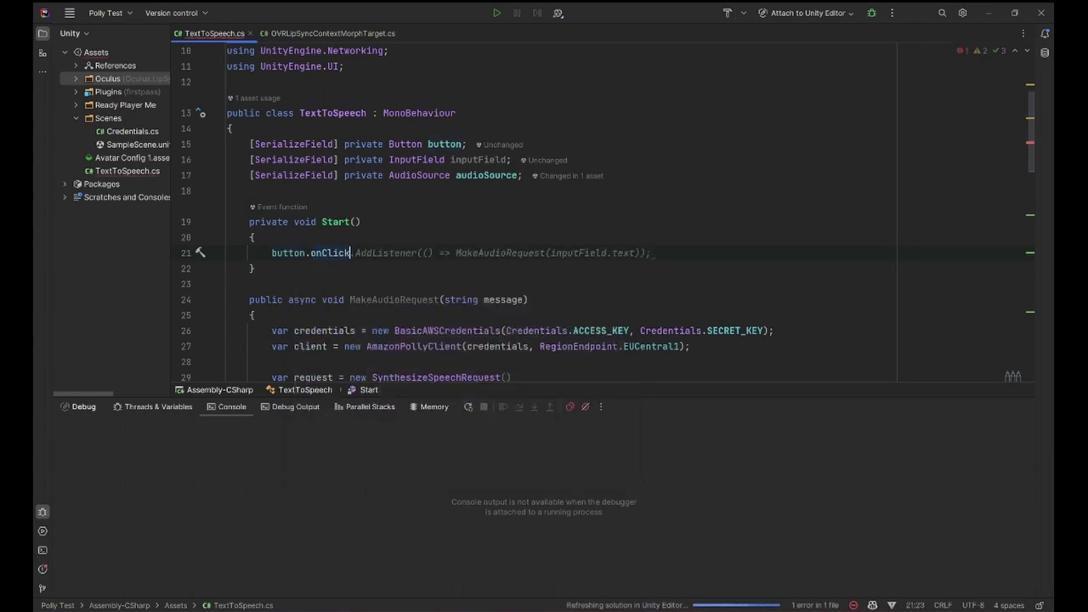
text(.ad)
key(Return)
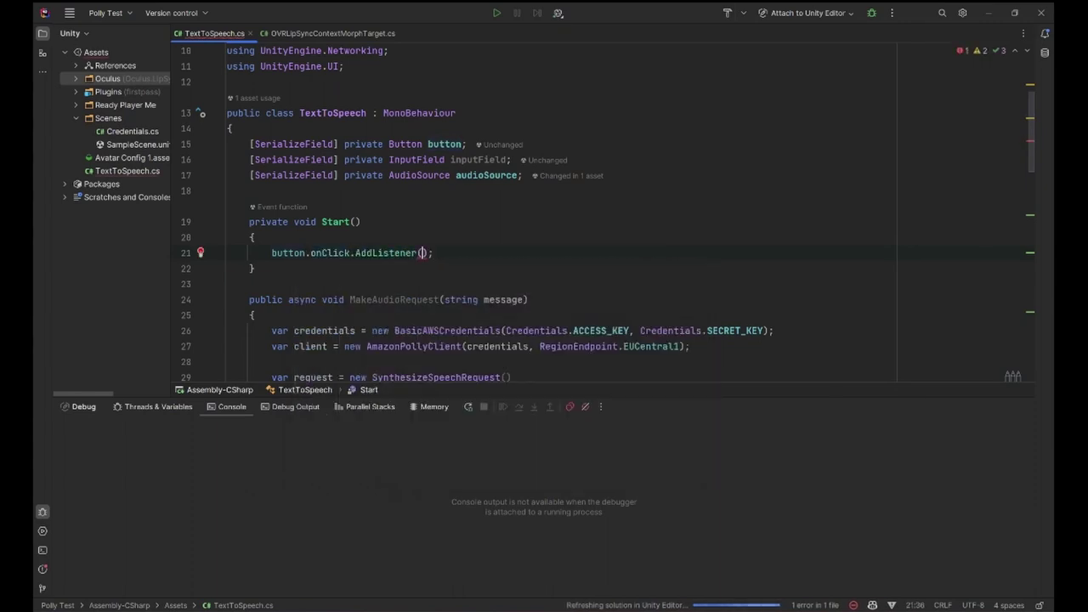
Step: Create a new private void MakeRequst() method below Start
click(389, 268)
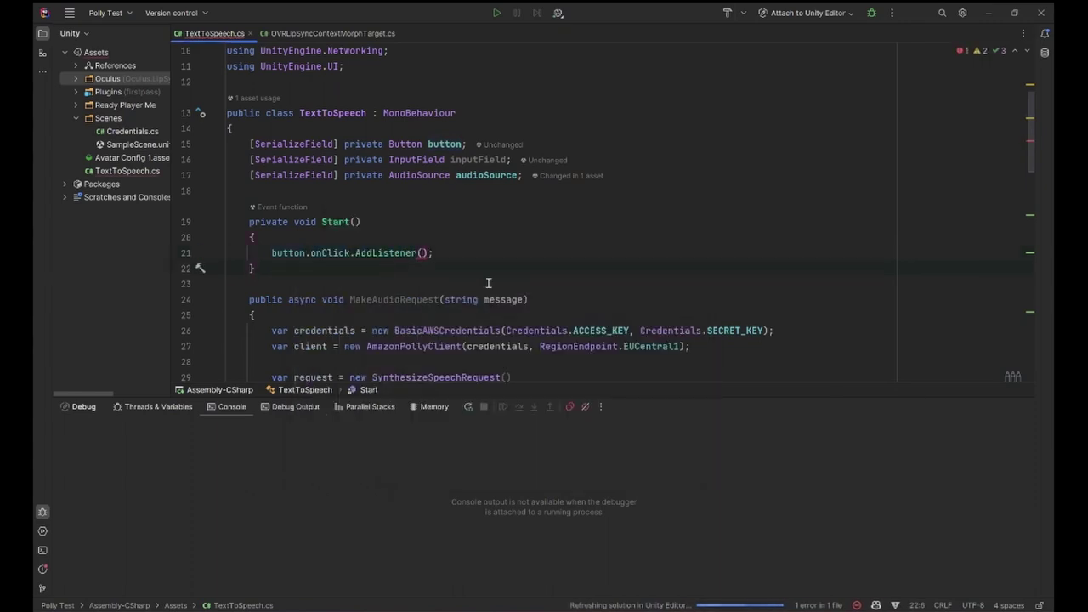
key(Return)
key(Return)
text(pu)
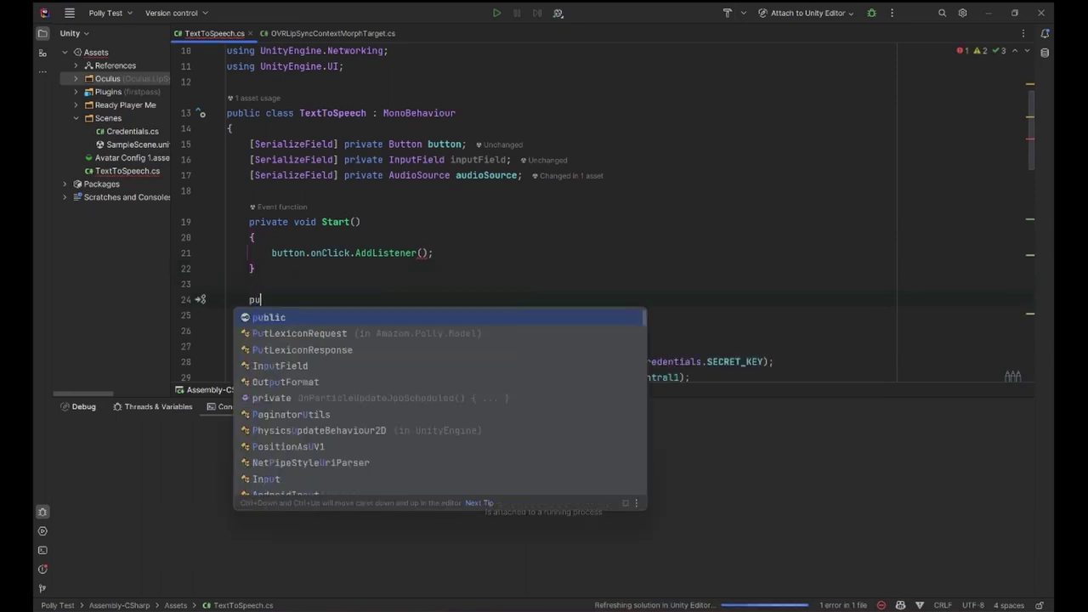
key(BackSpace)
text(rivate void )
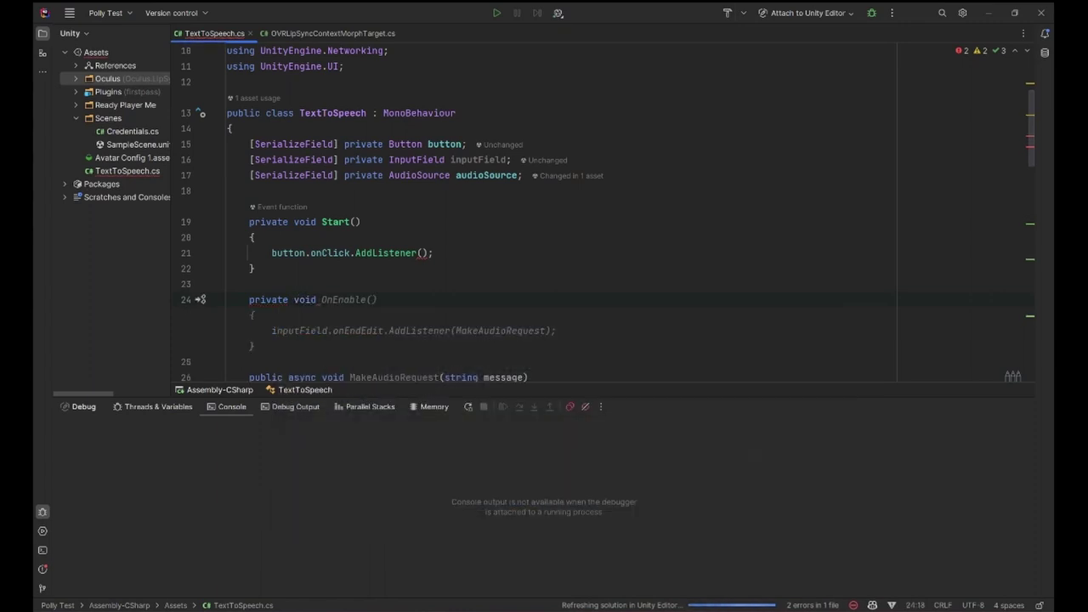
text(Make)
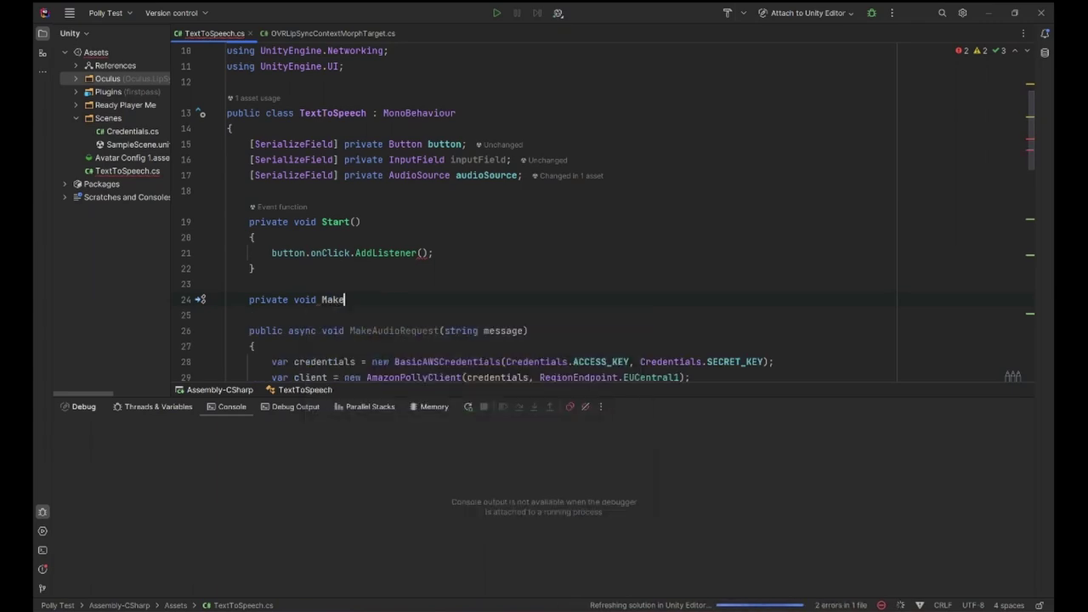
text(Requ)
text(se)
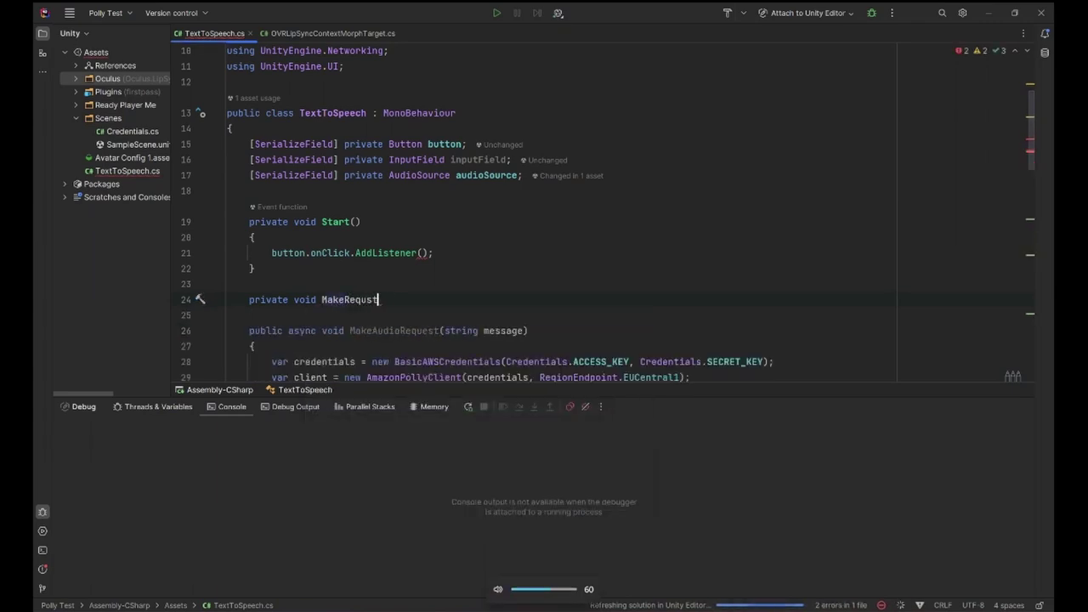
key(BackSpace)
text(t()
text({)
key(Return)
Step: Have MakeRequst call MakeAudioRequest("this is a test") and pass MakeRequst to AddListener
scroll(400, 295, down, 2)
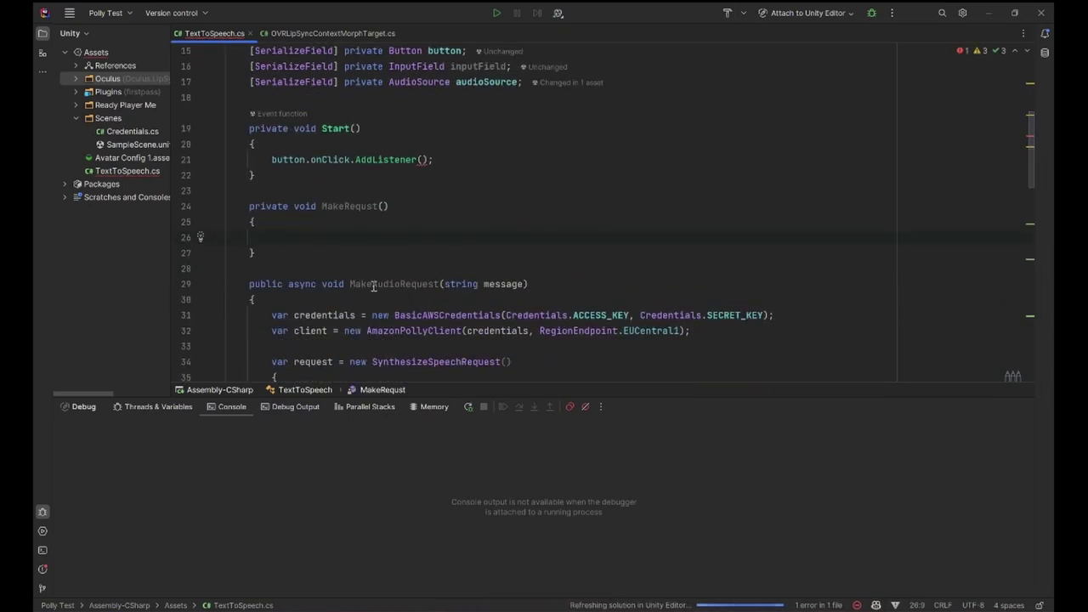
click(371, 285)
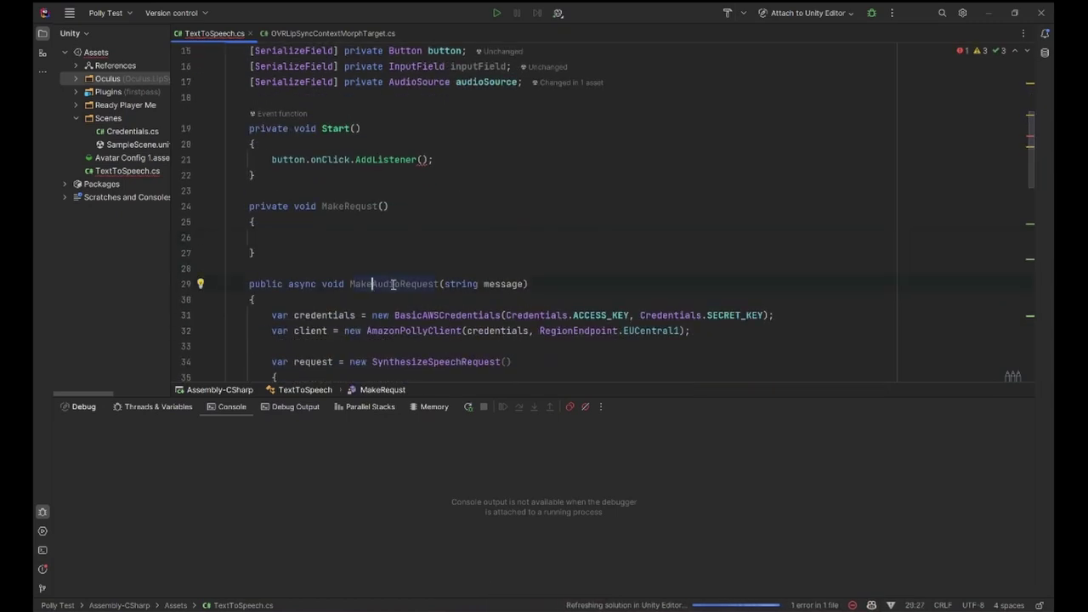
click(301, 237)
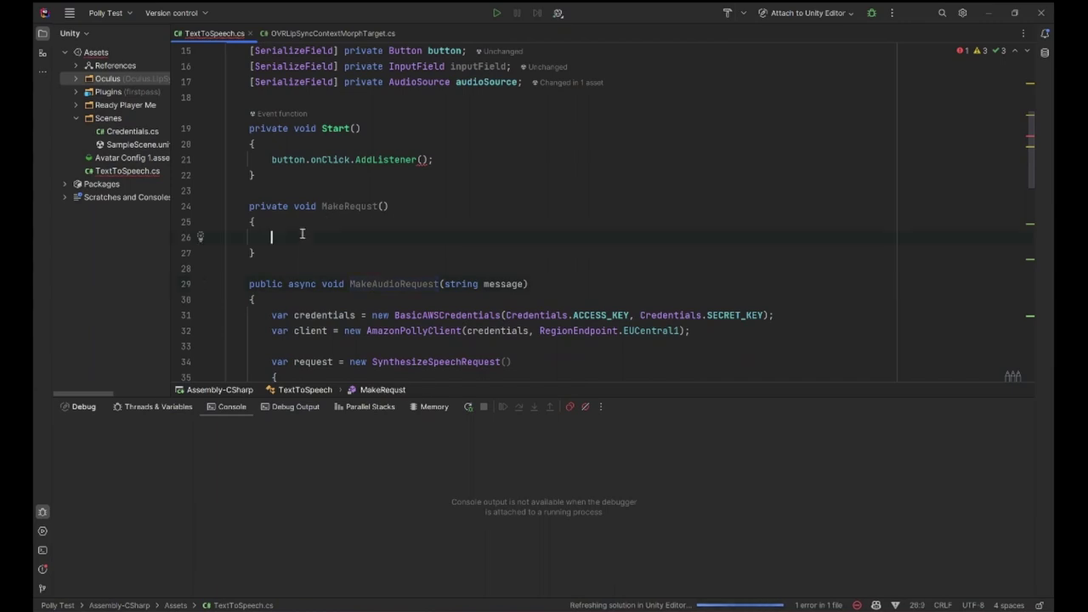
key(ctrl+v)
key(ctrl+y)
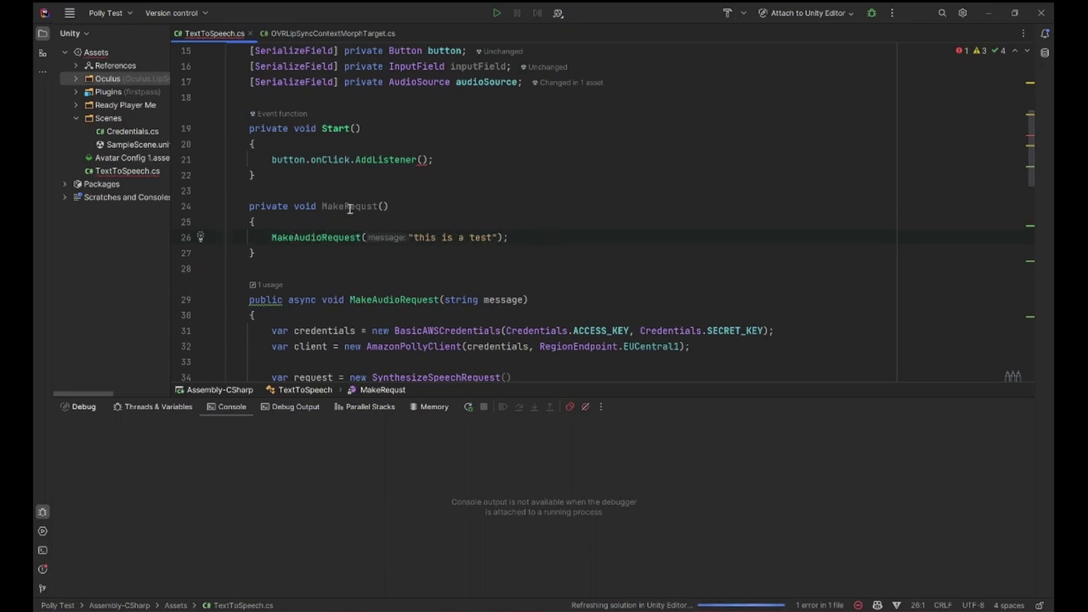
click(383, 207)
click(419, 160)
text(MakeRequst)
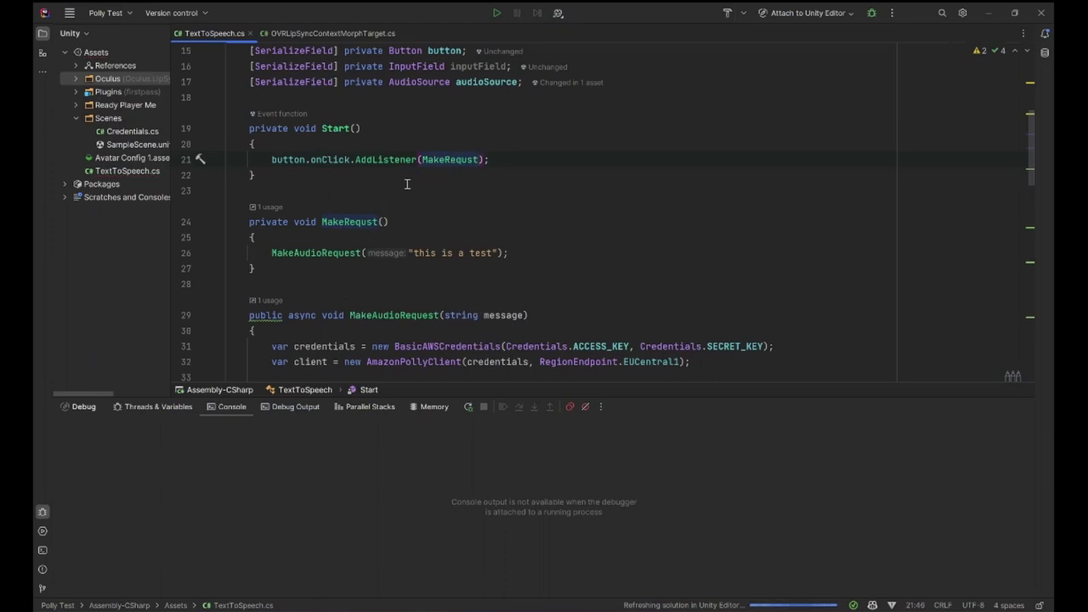
Step: Replace the "this is a test" argument in MakeRequst with inputField.text
click(284, 284)
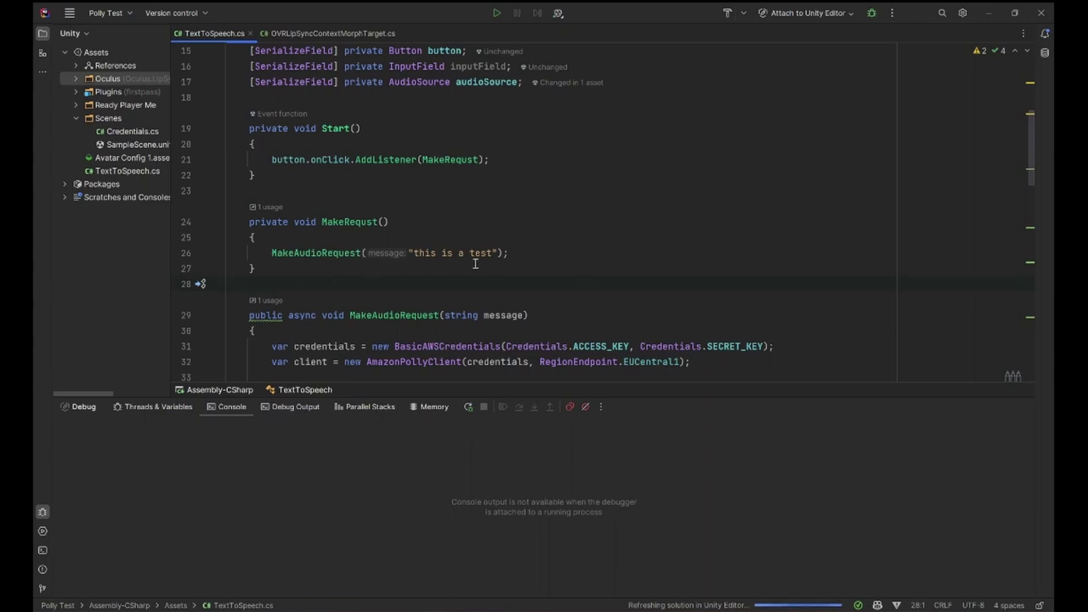
drag(500, 253, 409, 253)
key(BackSpace)
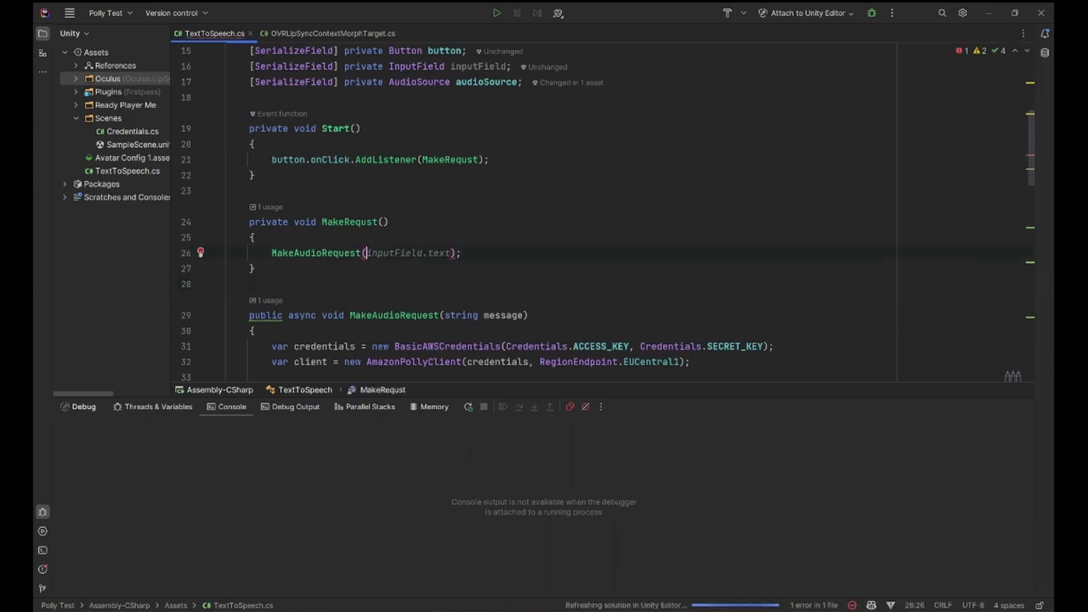
text(in)
key(Down)
key(Return)
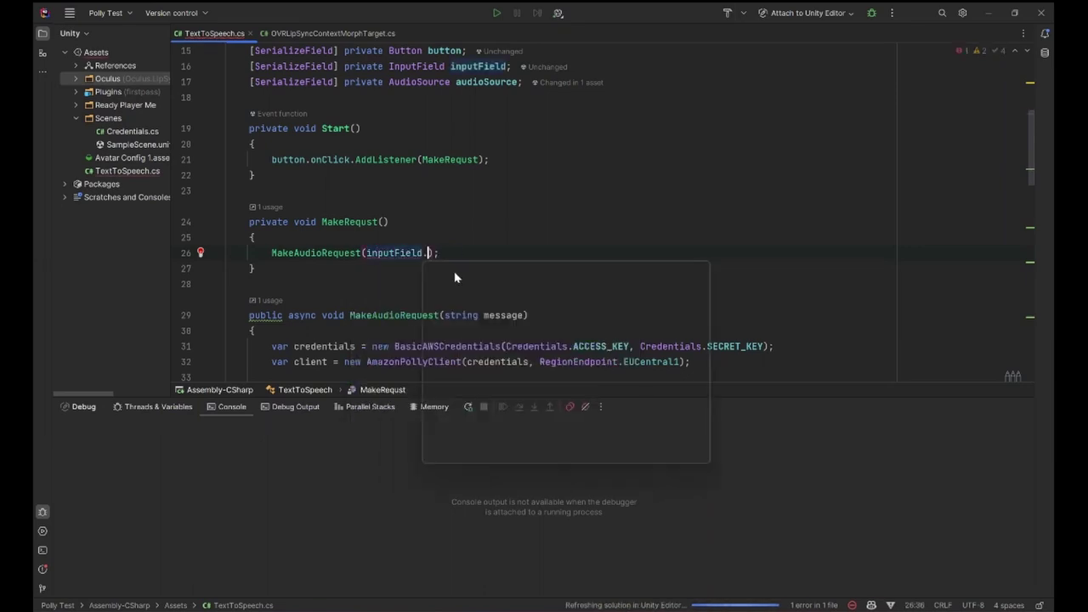
text(.)
text(text)
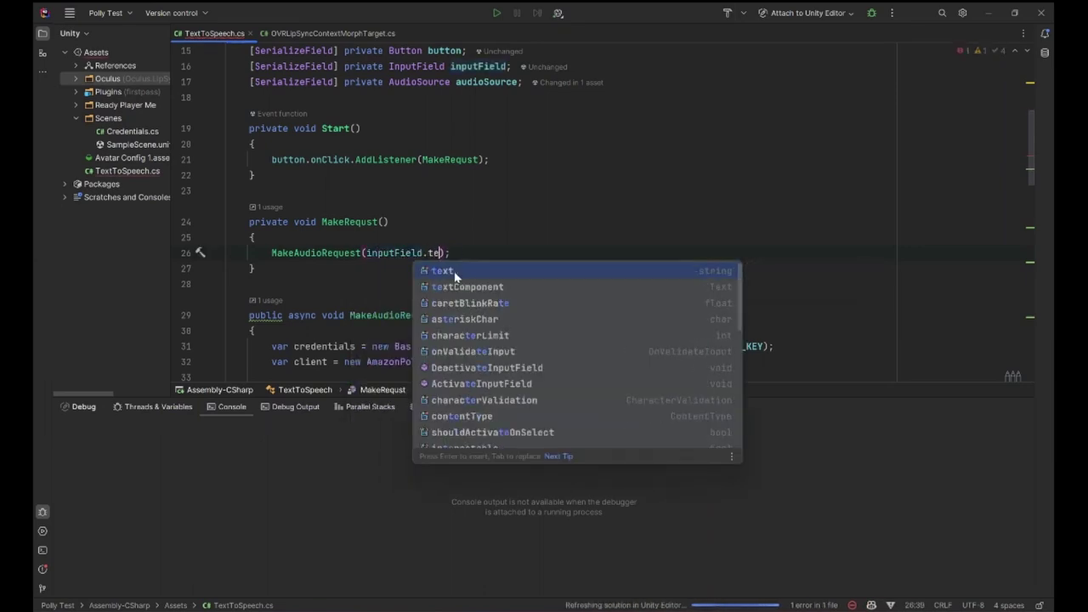
key(Return)
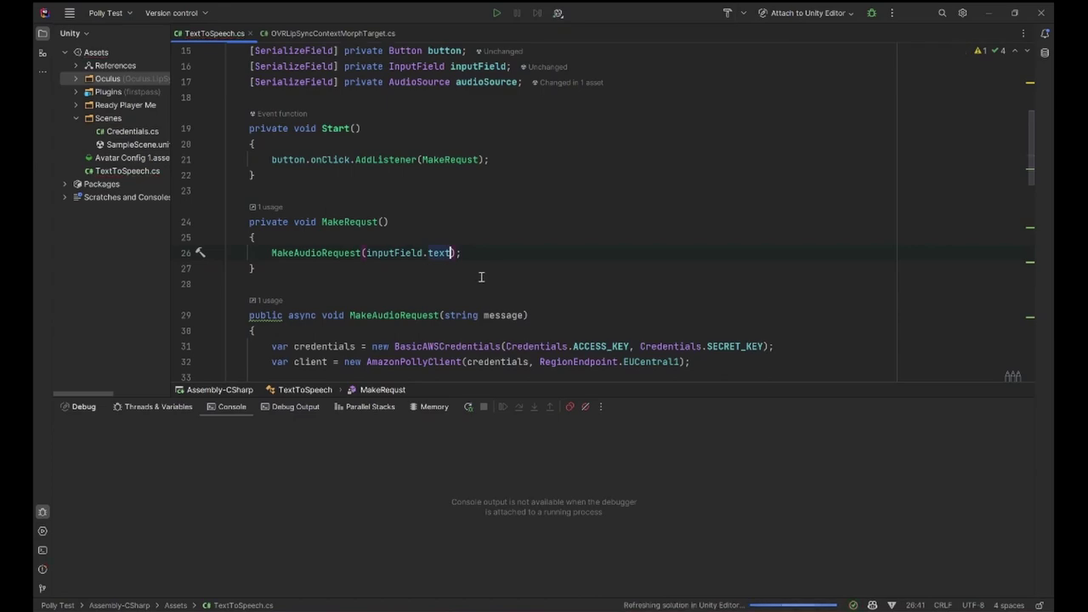
click(480, 271)
click(431, 279)
Step: Delete the unused 'using System;' line and return to the Unity Editor
scroll(357, 254, up, 5)
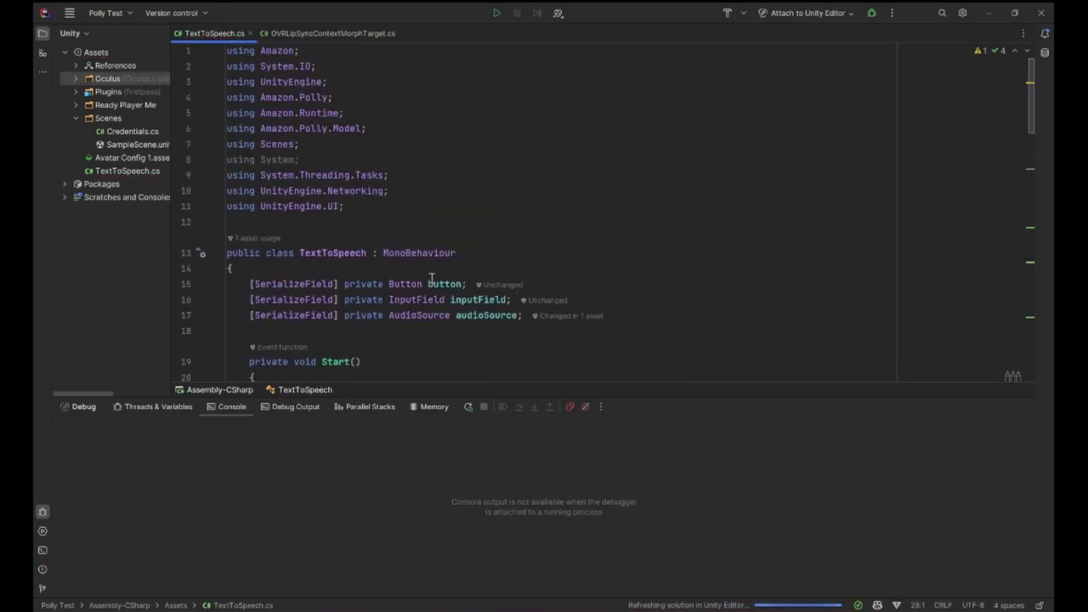
click(319, 159)
key(ctrl+x)
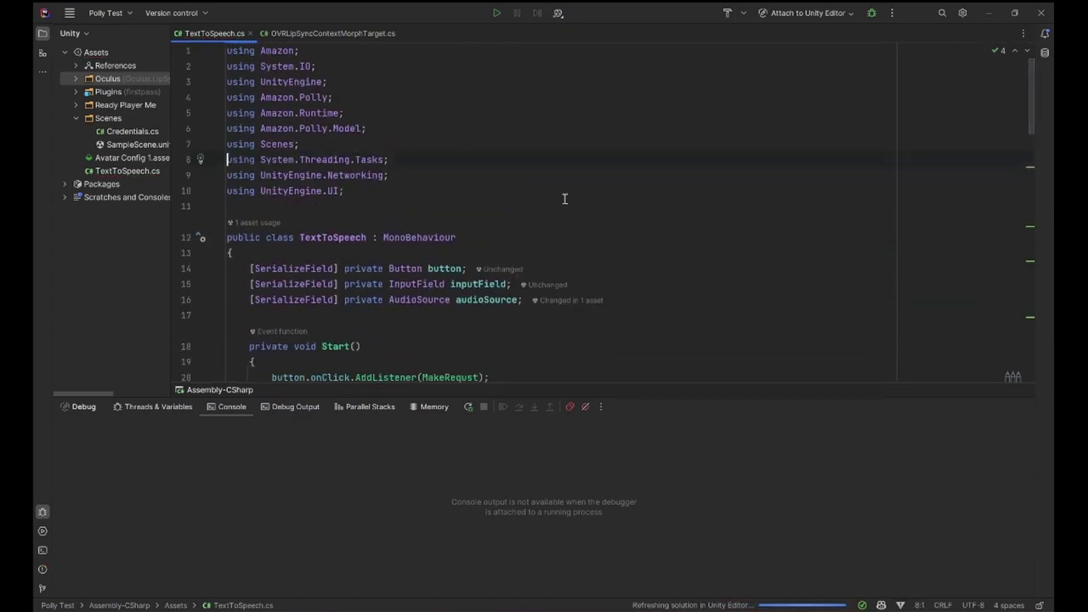
scroll(564, 213, down, 6)
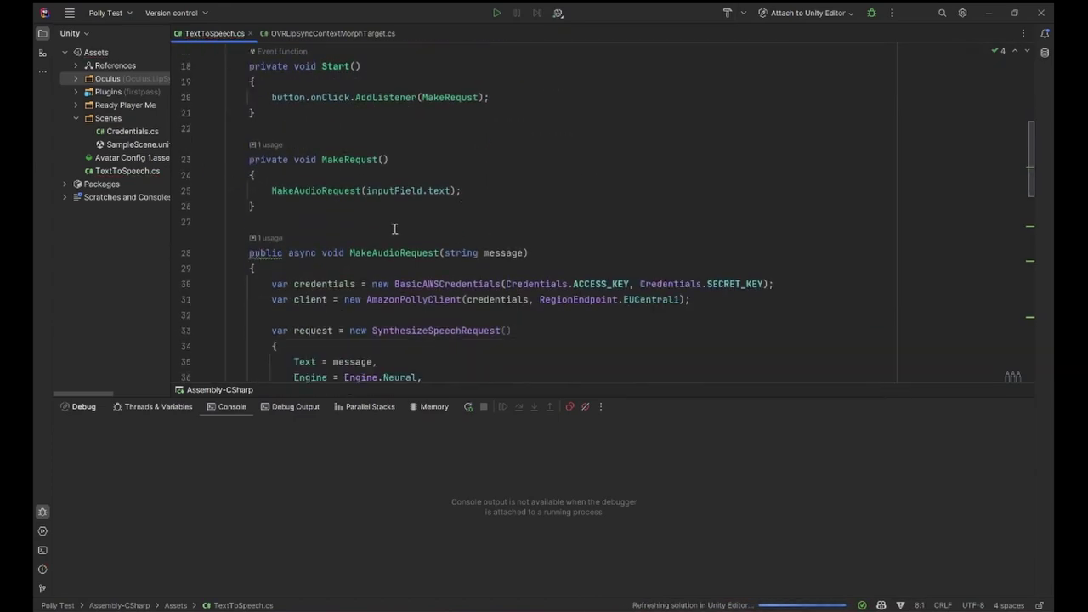
click(991, 13)
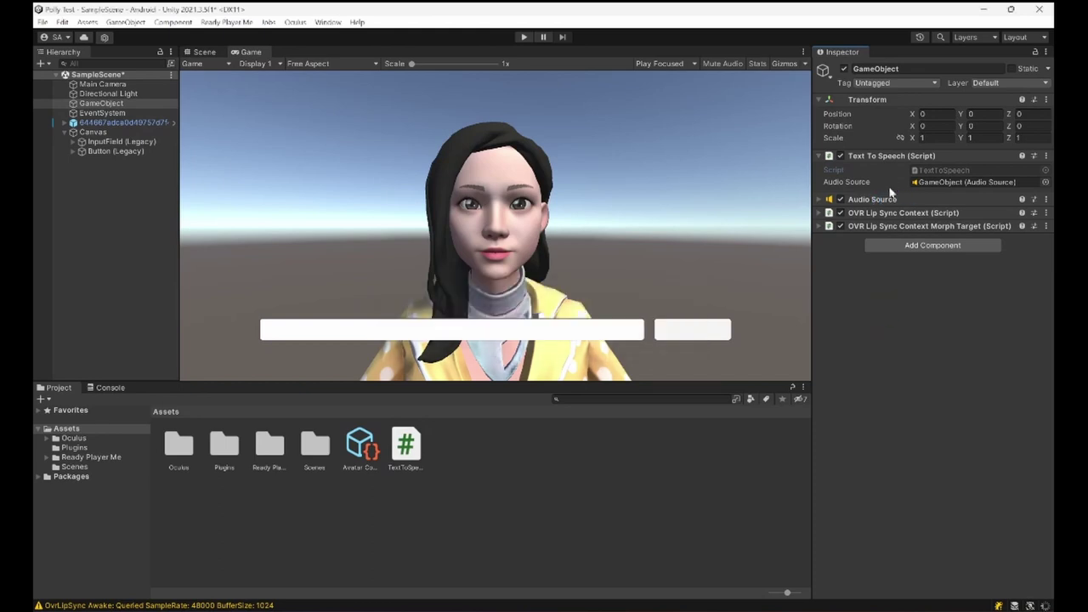
Step: Assign Button (Legacy) and InputField (Legacy) to Text To Speech's Button and Input Field slots, then save
drag(104, 152, 931, 185)
drag(123, 142, 926, 198)
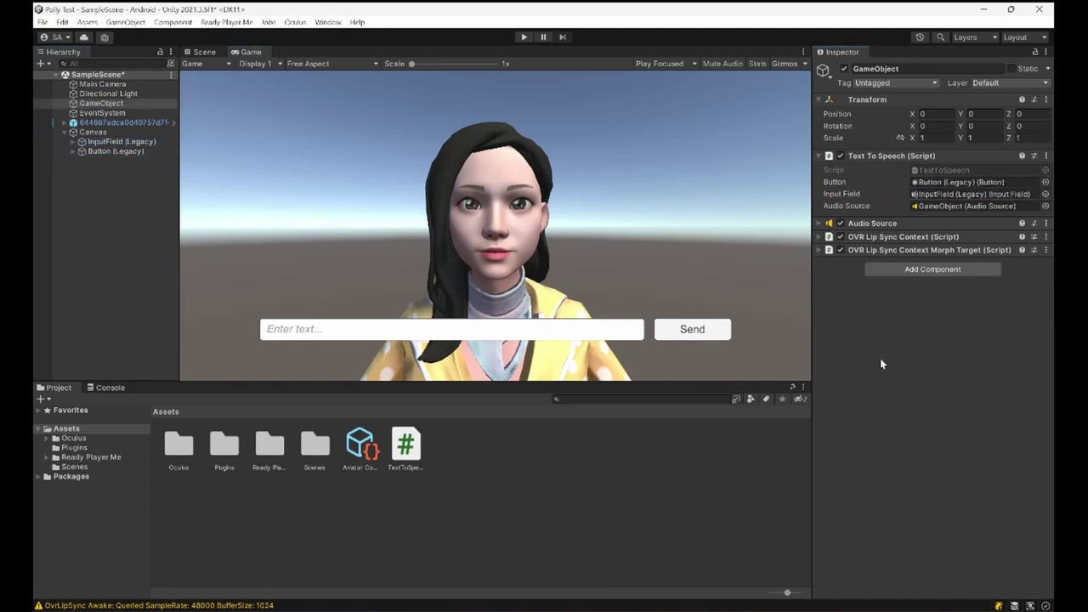
key(ctrl+s)
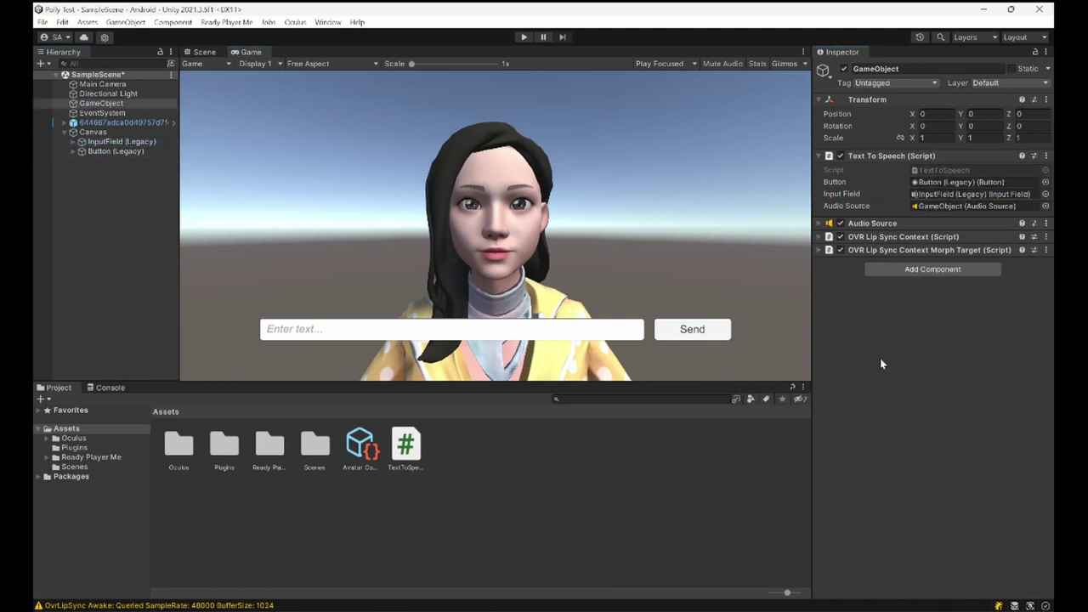
Step: In Play mode, send 'lets test oculus lip sync with amazon polly on a ready player me avatar'
click(524, 36)
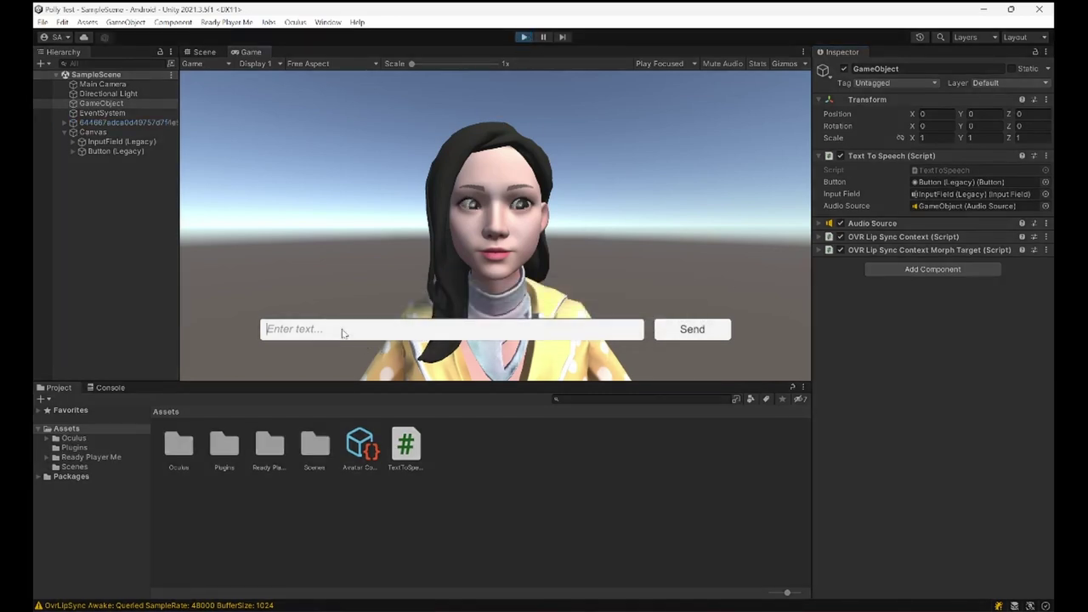
text(lets test ocu)
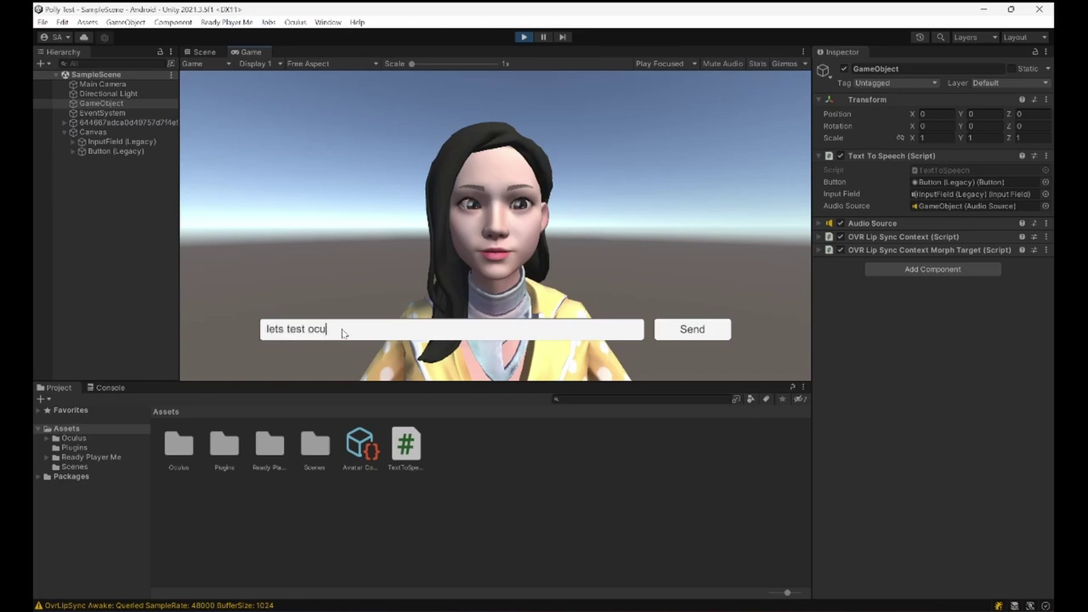
text(lus lip sync with amazon polly on a ready player me avatar)
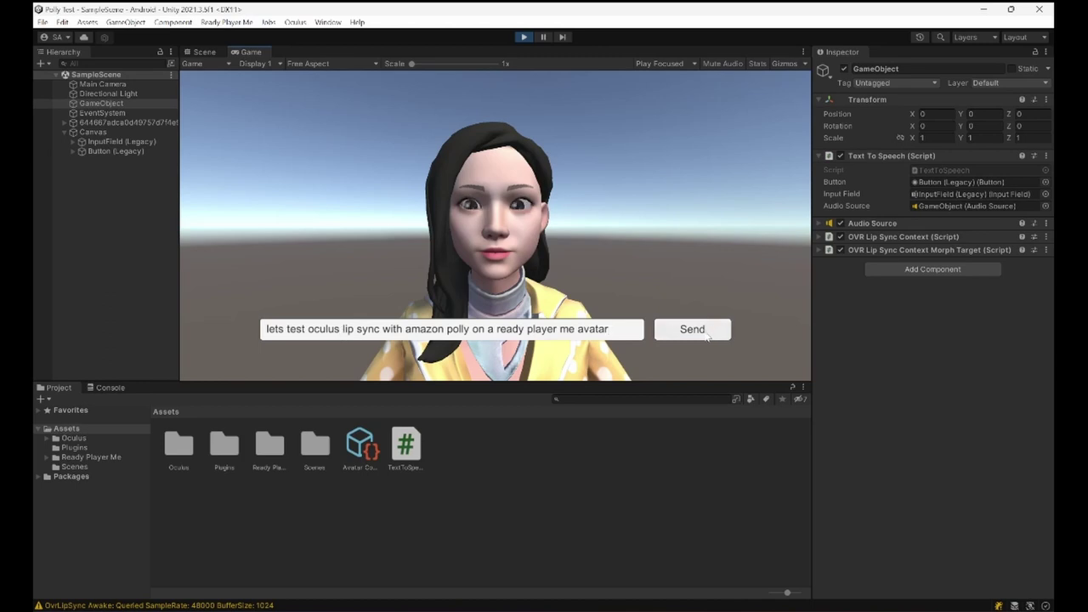
click(706, 337)
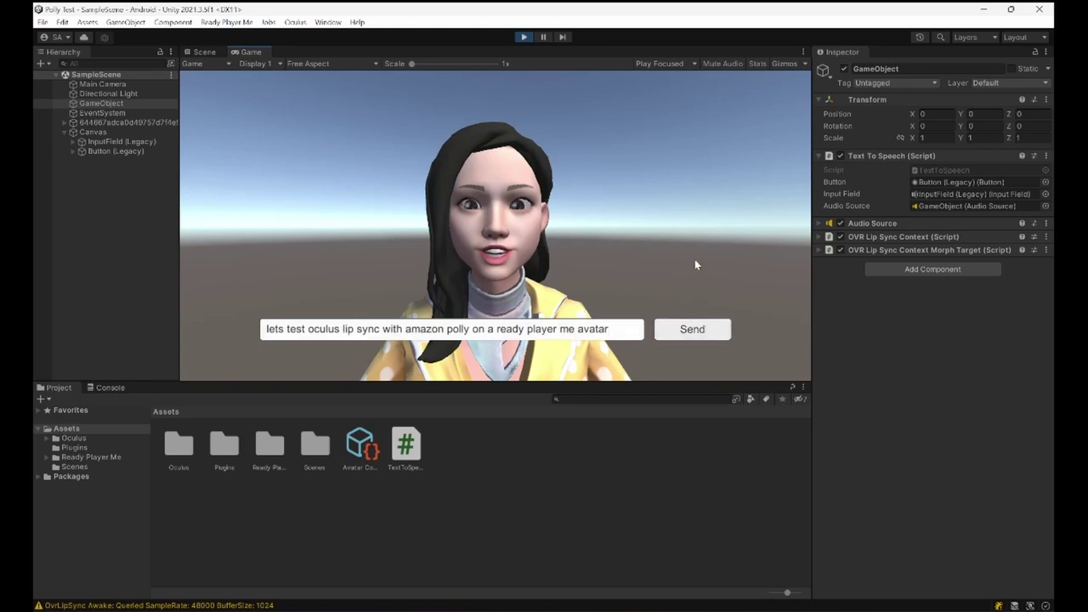